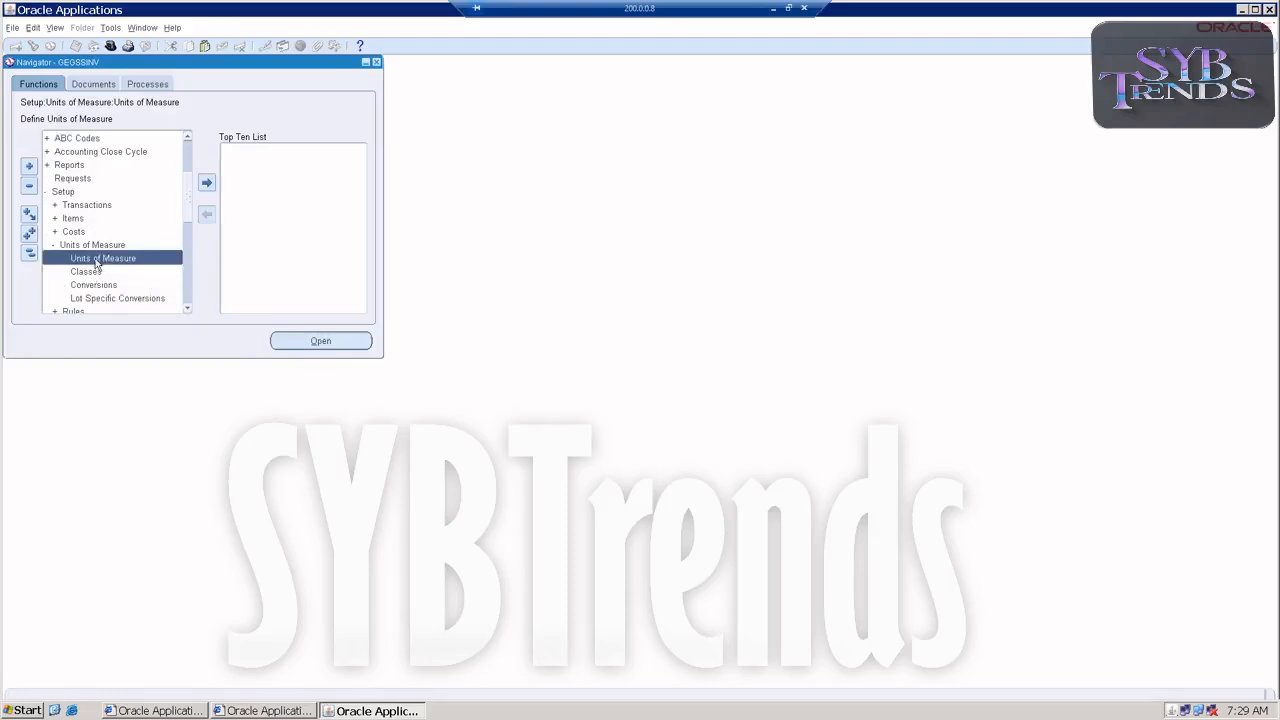
# Open the Unit of Measure Classes form and query the Weight class.
pyautogui.click(89, 274)
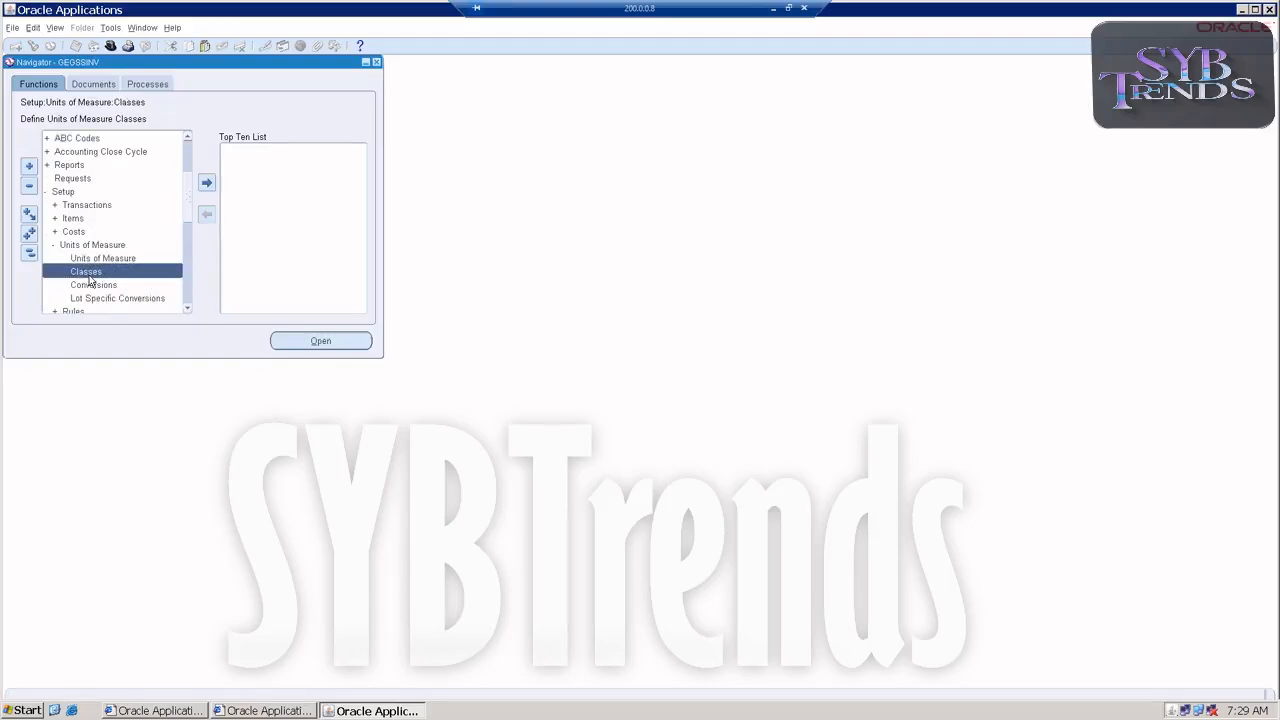
pyautogui.doubleClick(90, 276)
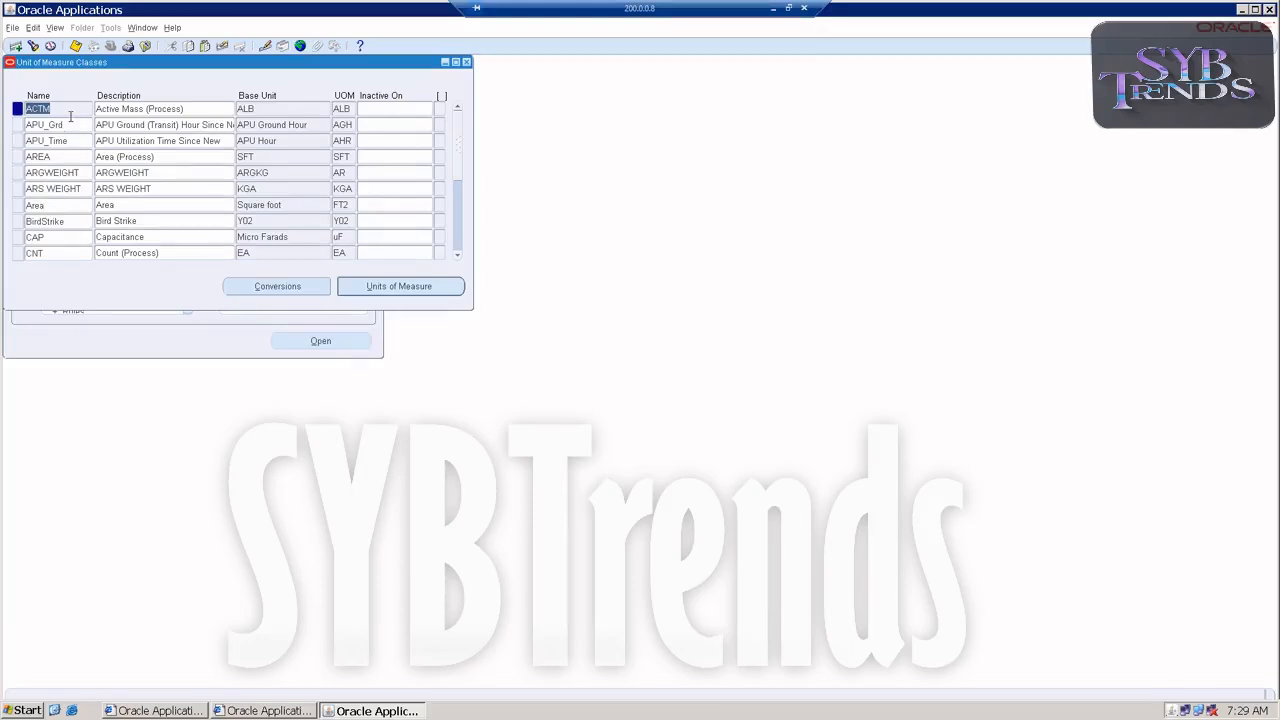
pyautogui.press('F11')
pyautogui.write('Wi')
pyautogui.press('BackSpace')
pyautogui.write('eight')
pyautogui.hotkey('ctrl', 'F11')
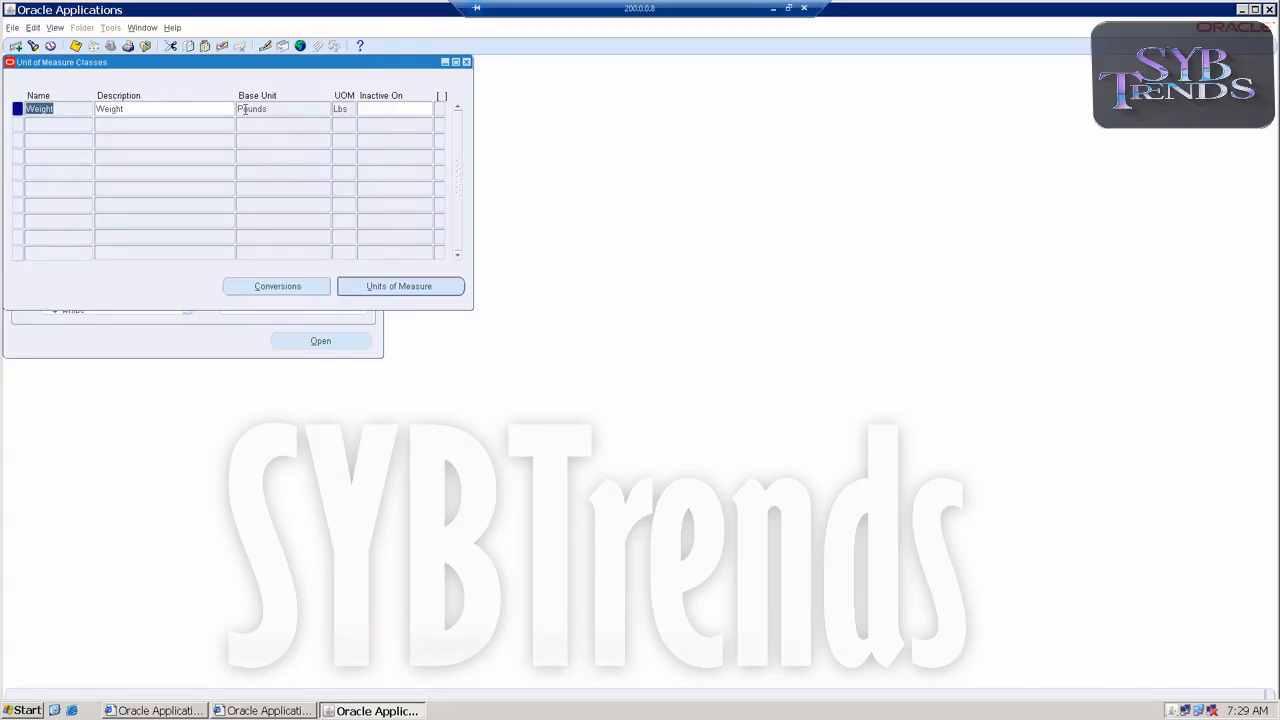
# Review the Weight class's units of measure and its standard conversions, closing each window after viewing.
pyautogui.click(378, 287)
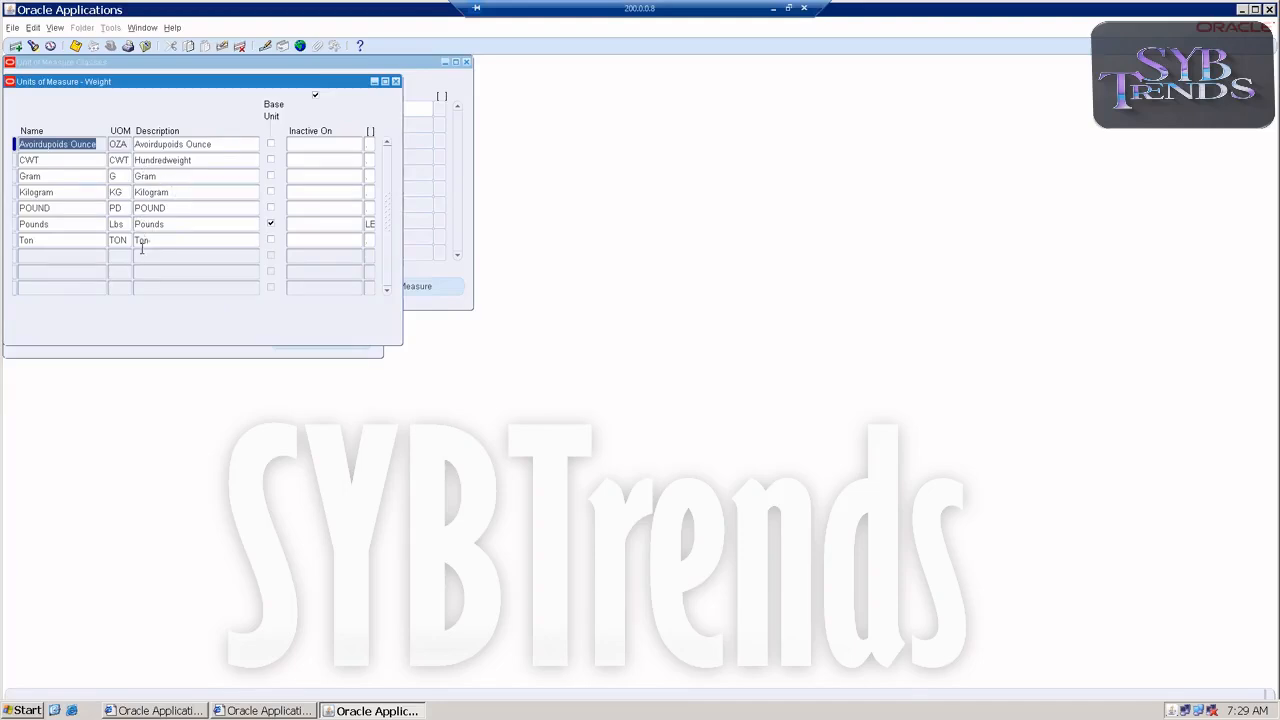
pyautogui.click(396, 81)
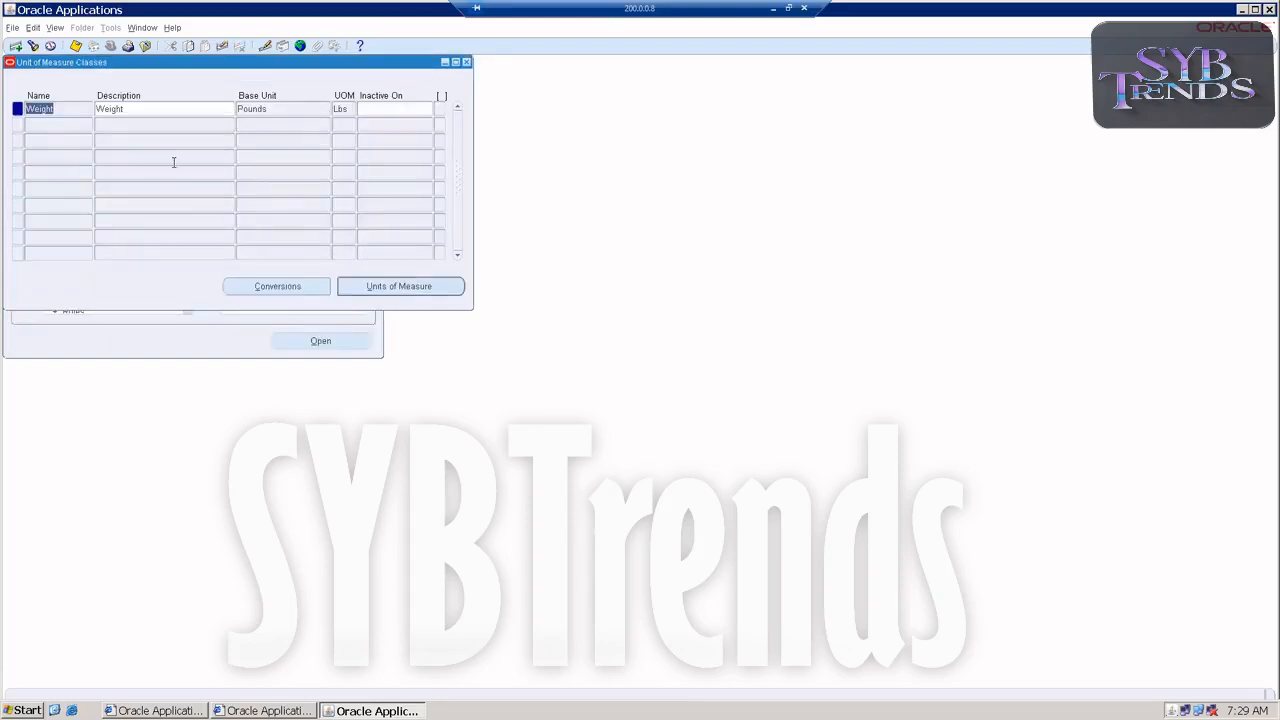
pyautogui.click(246, 287)
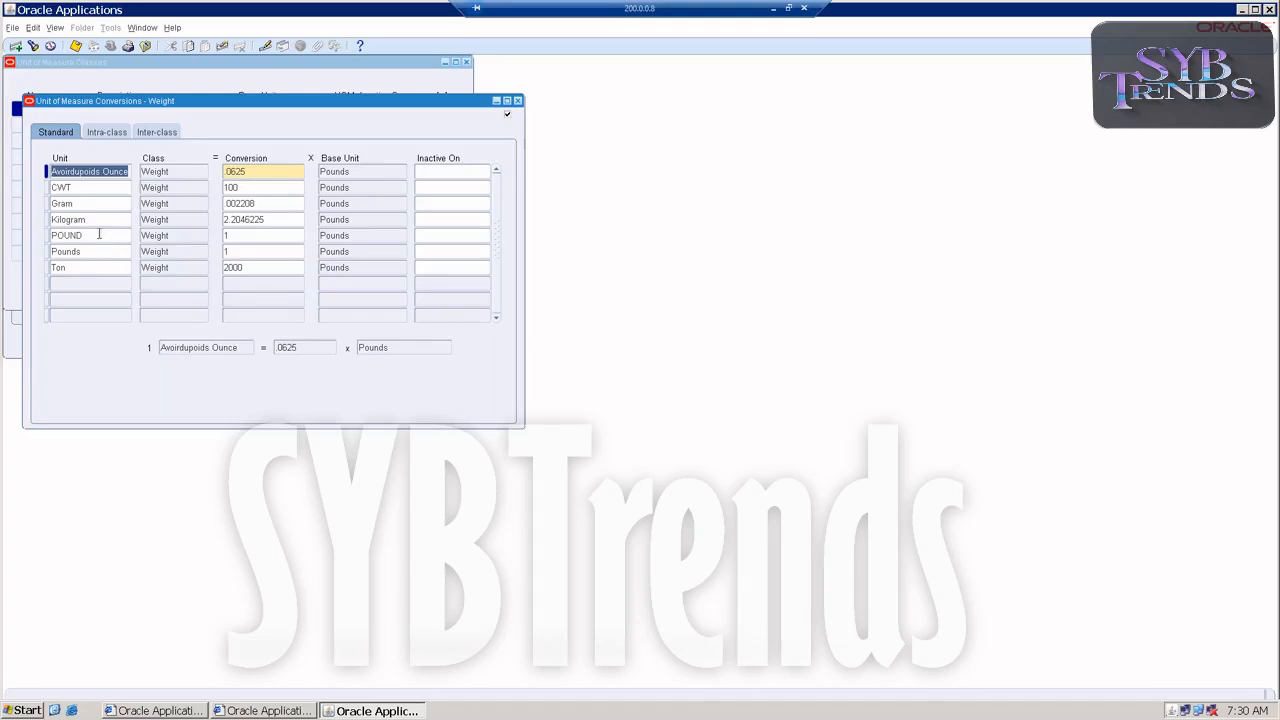
pyautogui.click(519, 101)
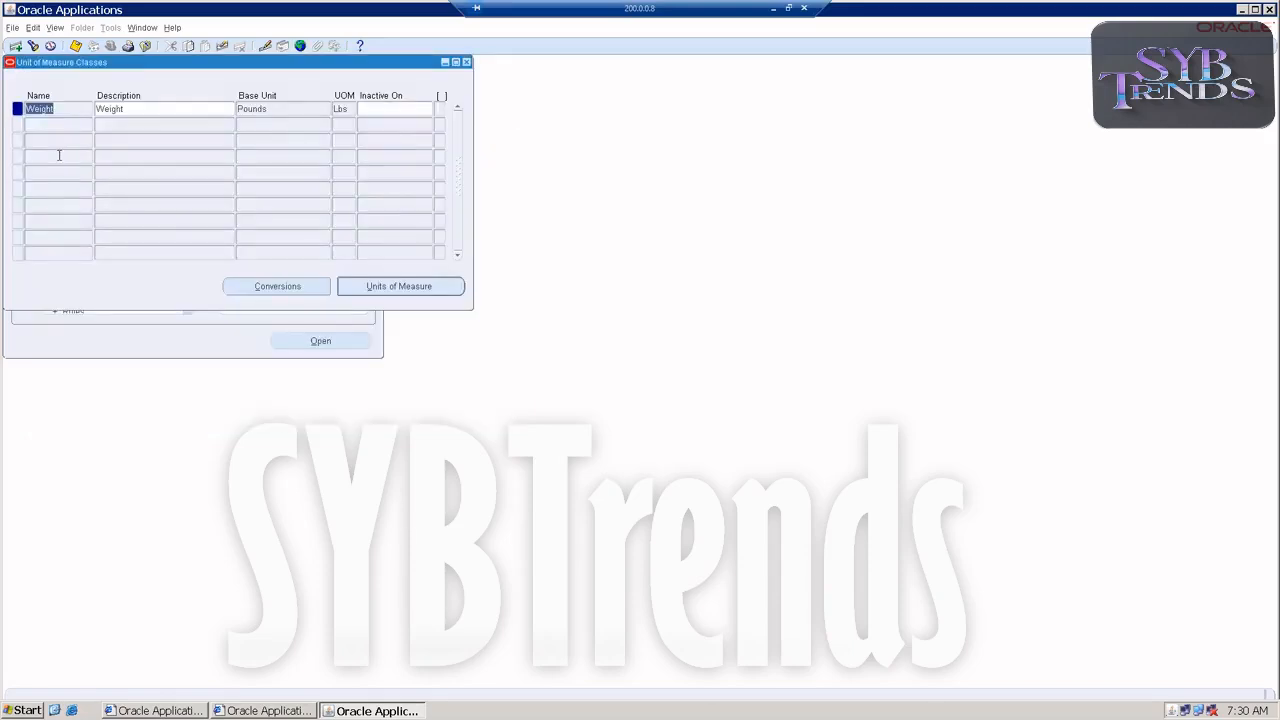
# Query the Quantity class in the Unit of Measure Classes form.
pyautogui.press('F11')
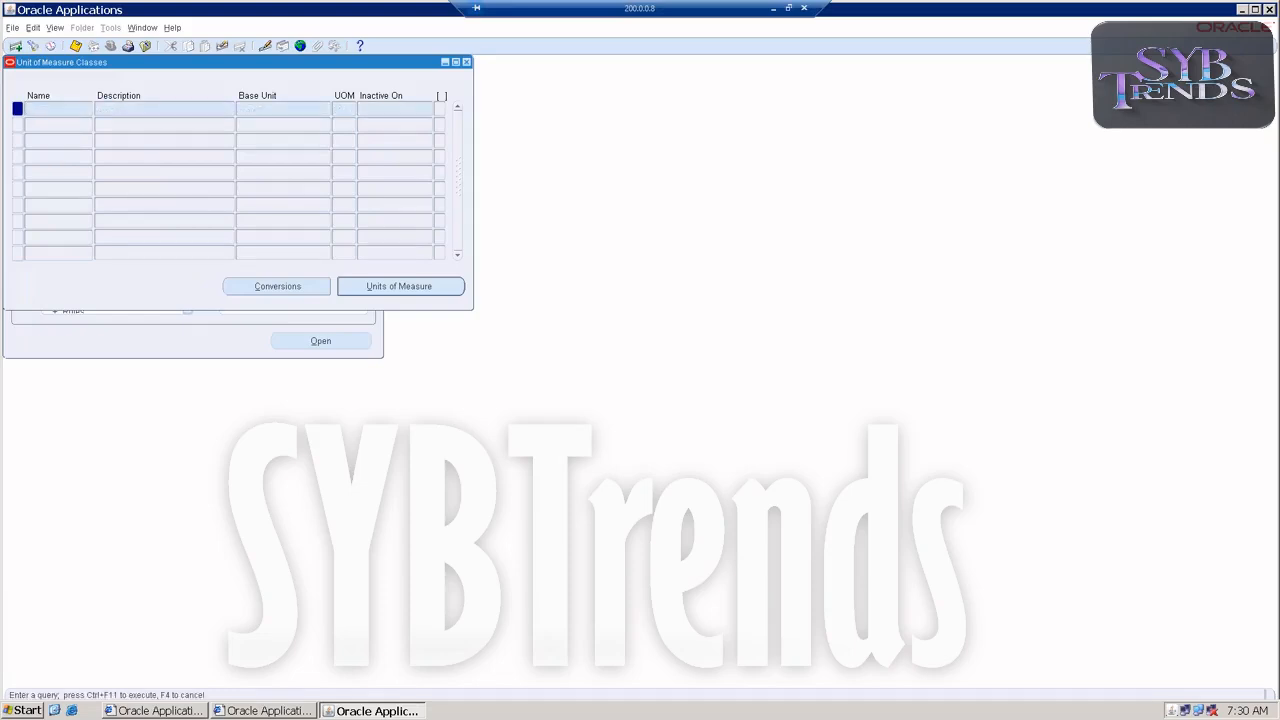
pyautogui.write('QUantity')
pyautogui.press('BackSpace')
pyautogui.press('BackSpace')
pyautogui.press('BackSpace')
pyautogui.press('BackSpace')
pyautogui.press('BackSpace')
pyautogui.press('BackSpace')
pyautogui.press('BackSpace')
pyautogui.write('uantity')
pyautogui.hotkey('ctrl', 'F11')
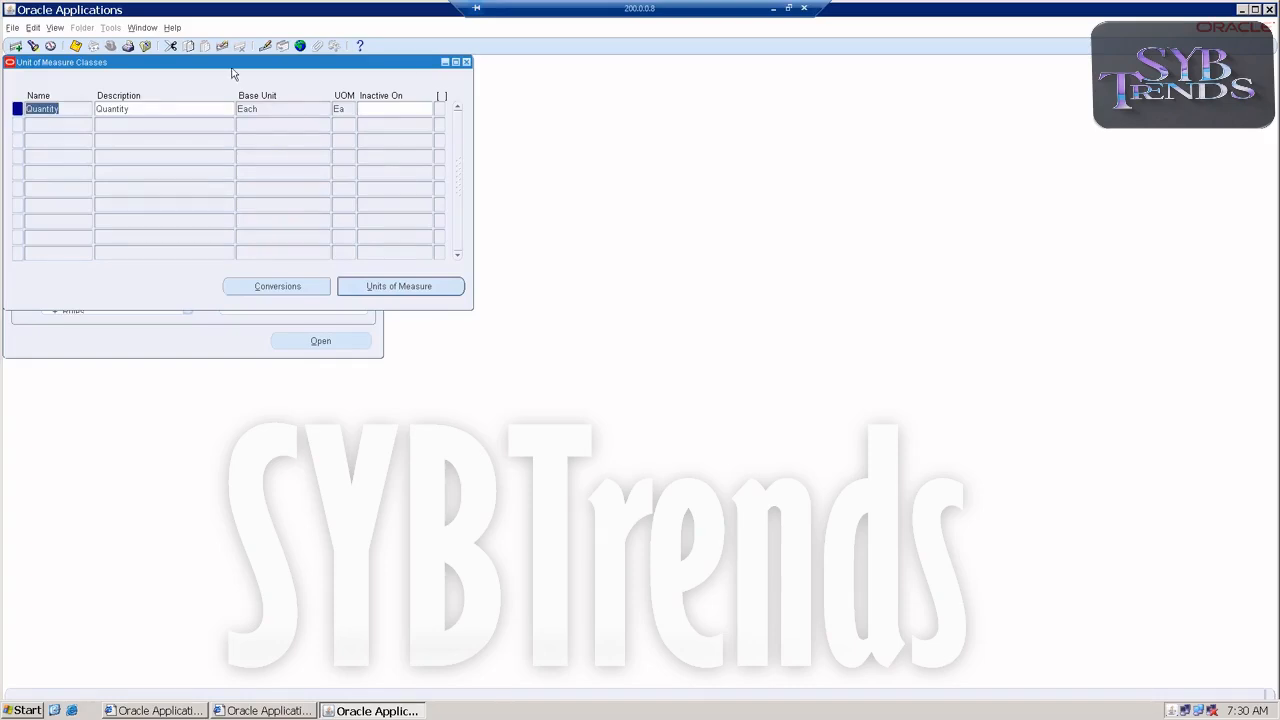
# Examine the units of measure defined for the Quantity class, including its base unit, and close the units window.
pyautogui.click(408, 290)
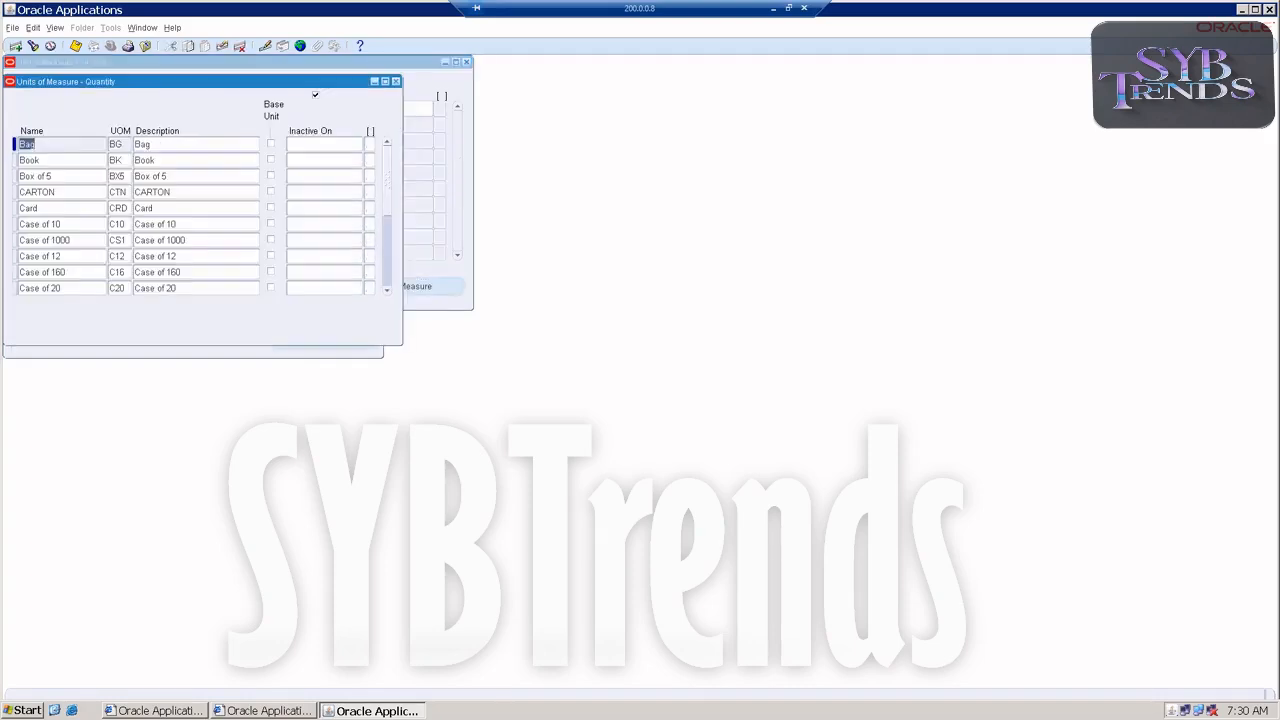
pyautogui.click(159, 160)
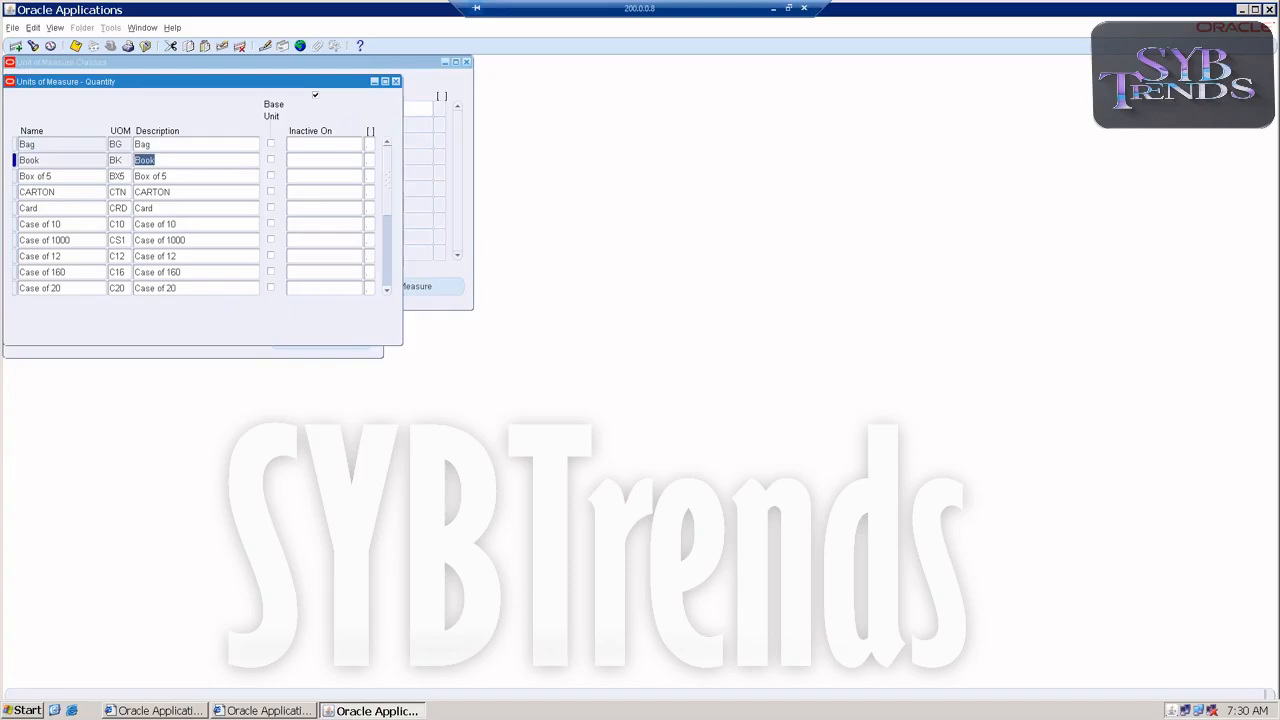
pyautogui.click(160, 176)
pyautogui.click(157, 192)
pyautogui.click(155, 208)
pyautogui.click(155, 224)
pyautogui.click(152, 240)
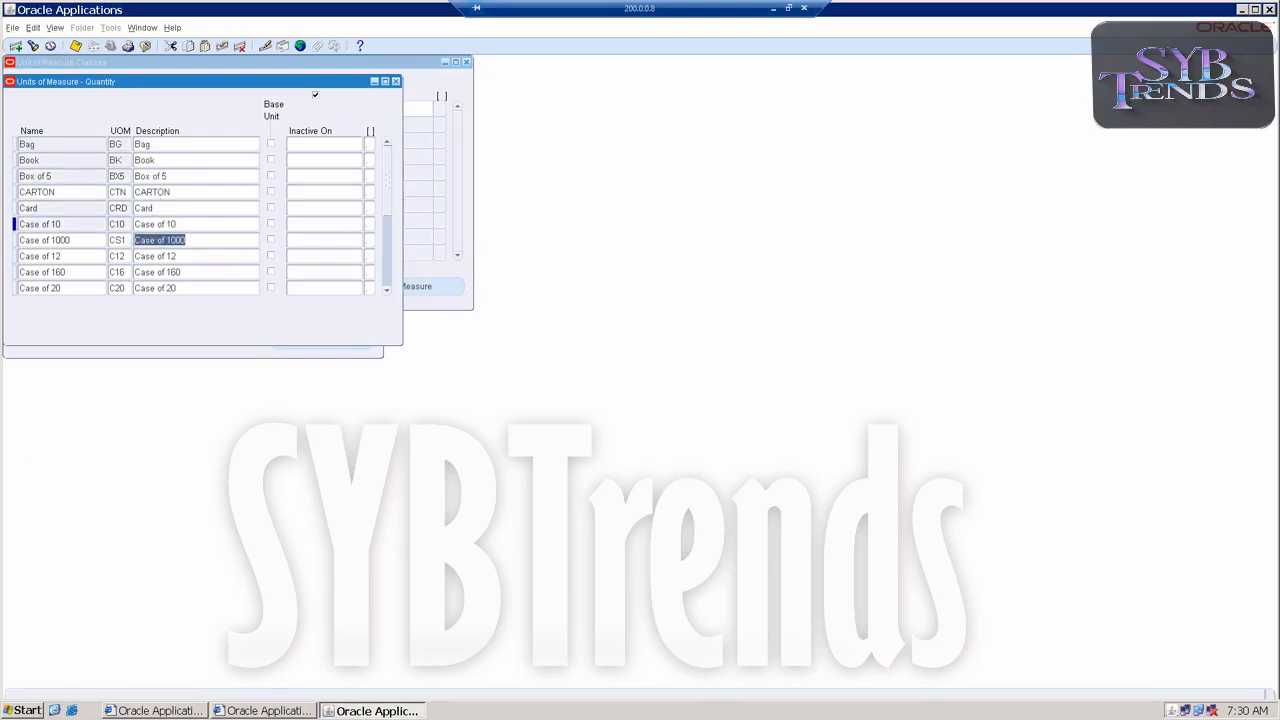
pyautogui.click(146, 256)
pyautogui.click(141, 272)
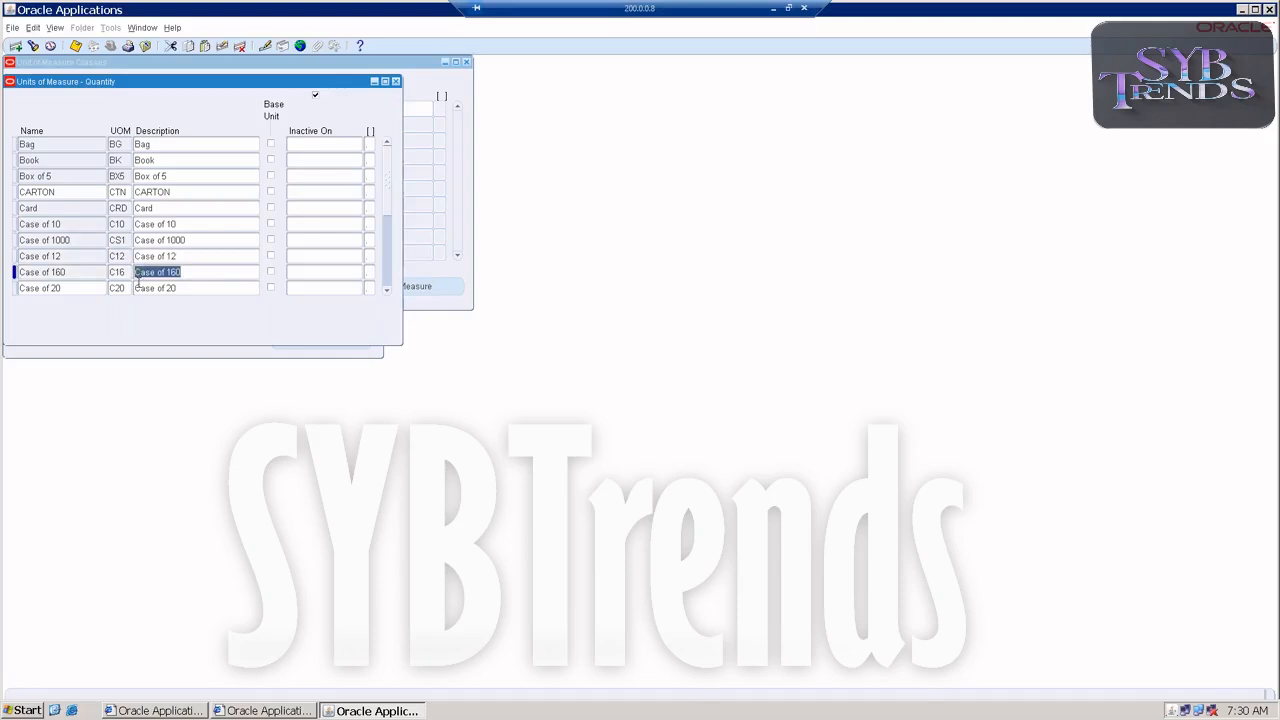
pyautogui.scroll(-2, 138, 283)
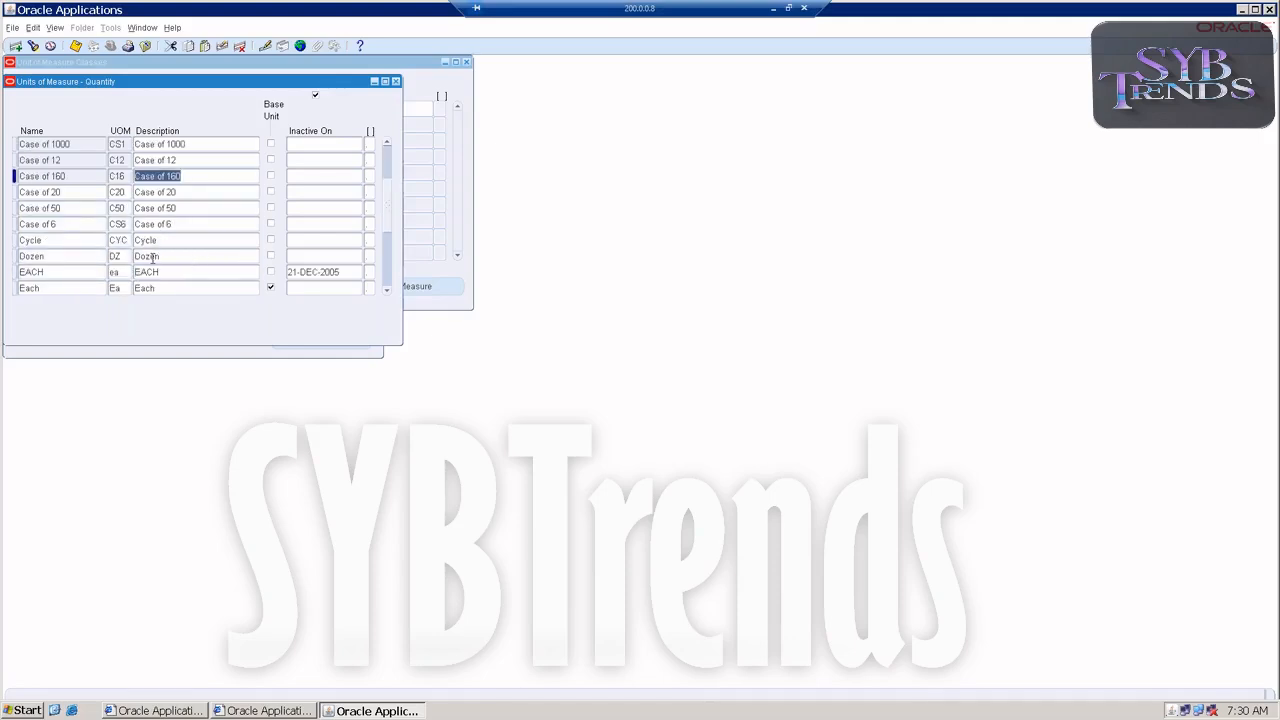
pyautogui.click(396, 82)
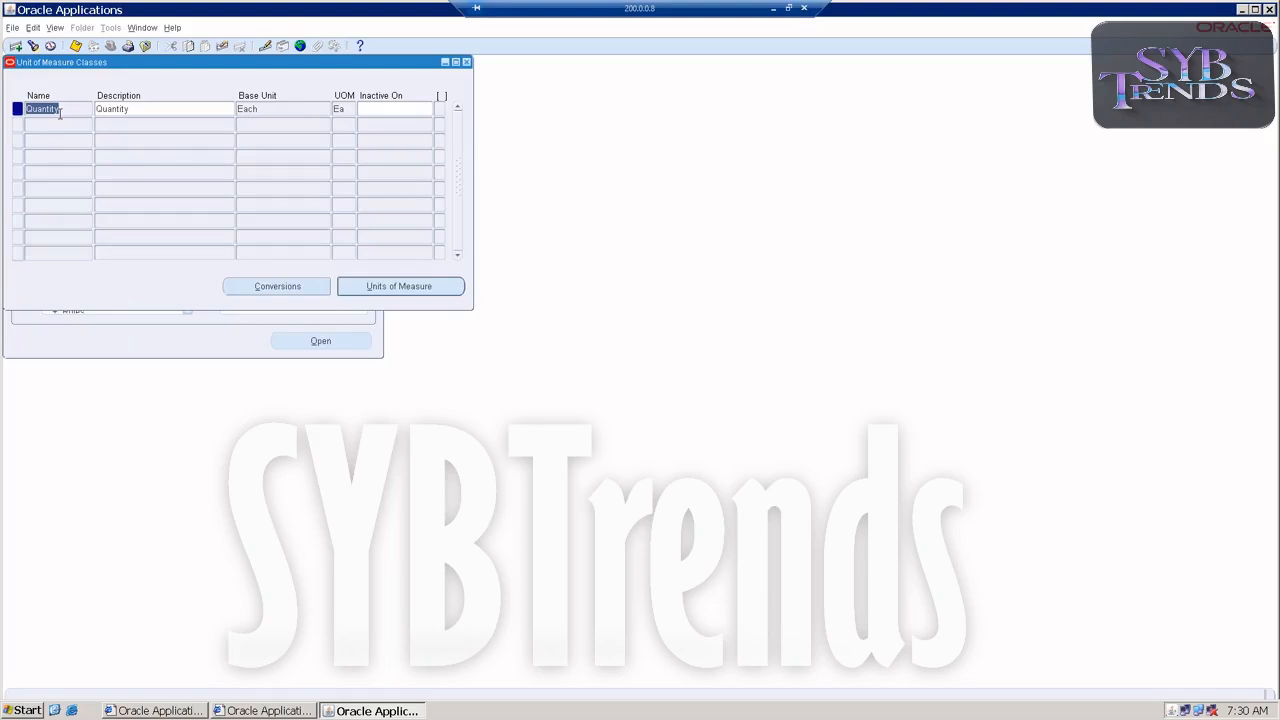
# Query the Area class, review its units of measure, and close both unit of measure windows.
pyautogui.press('F11')
pyautogui.write('Area')
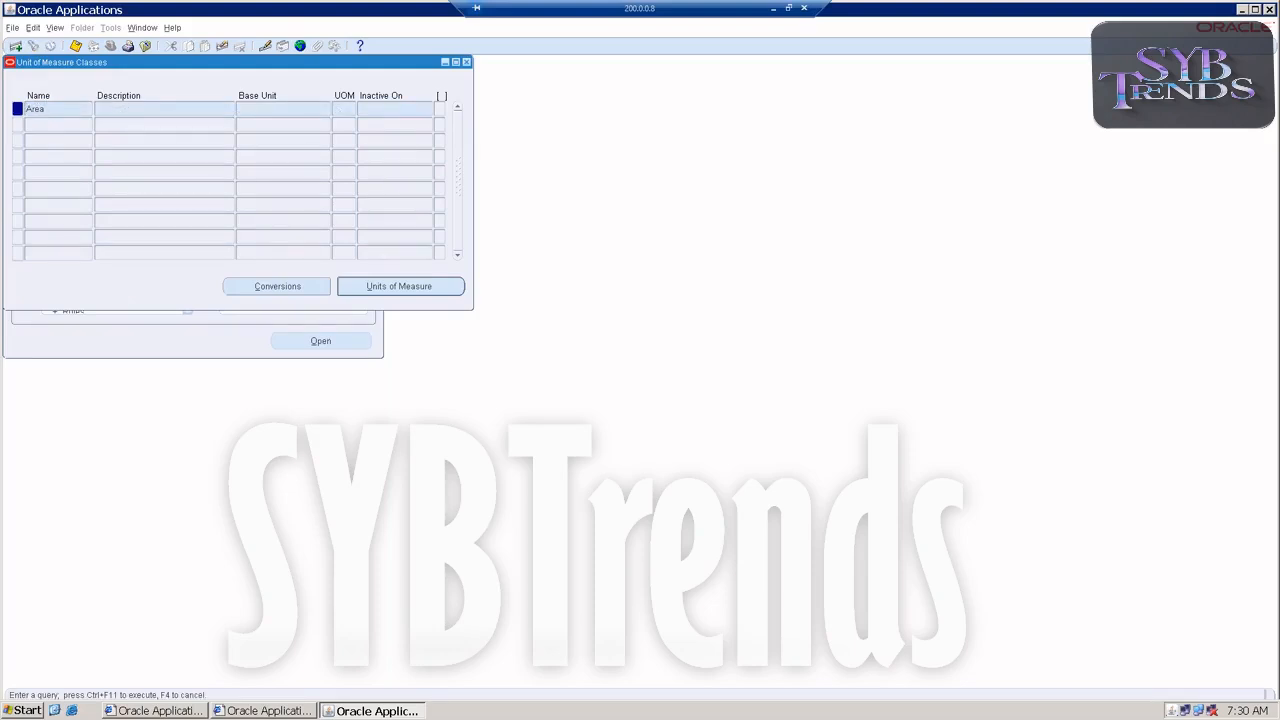
pyautogui.hotkey('ctrl', 'F11')
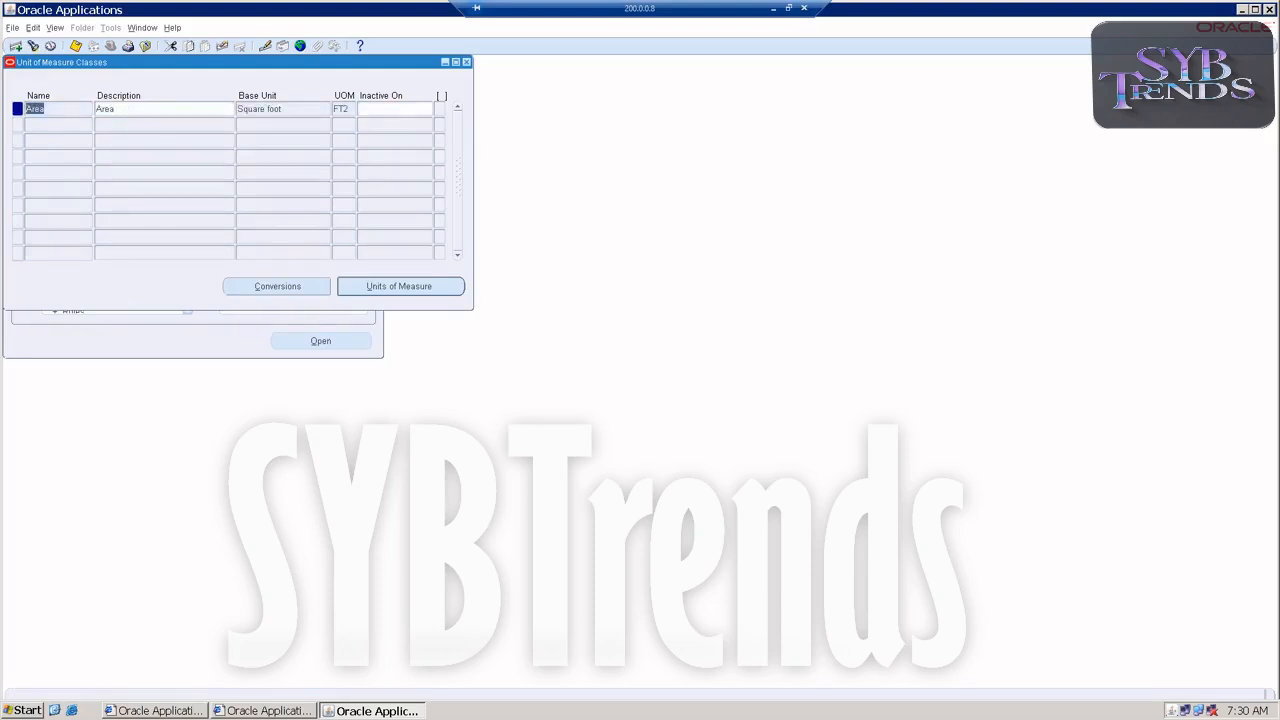
pyautogui.click(396, 289)
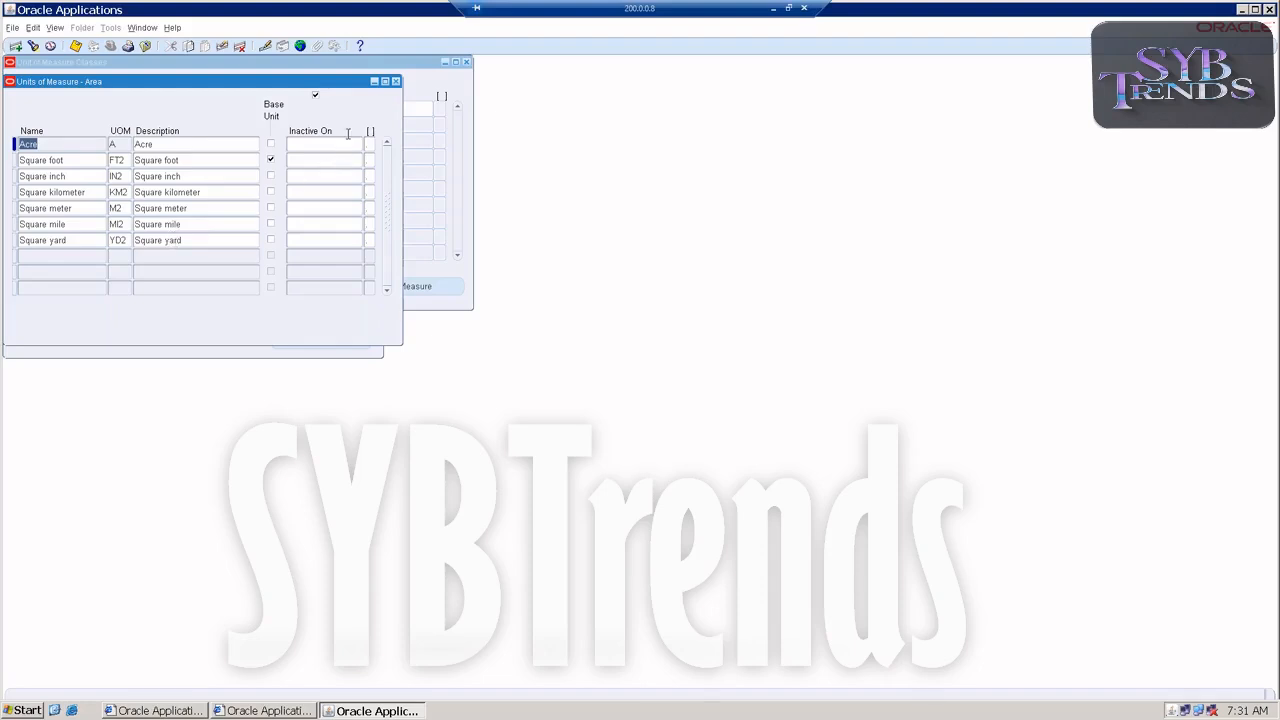
pyautogui.click(396, 82)
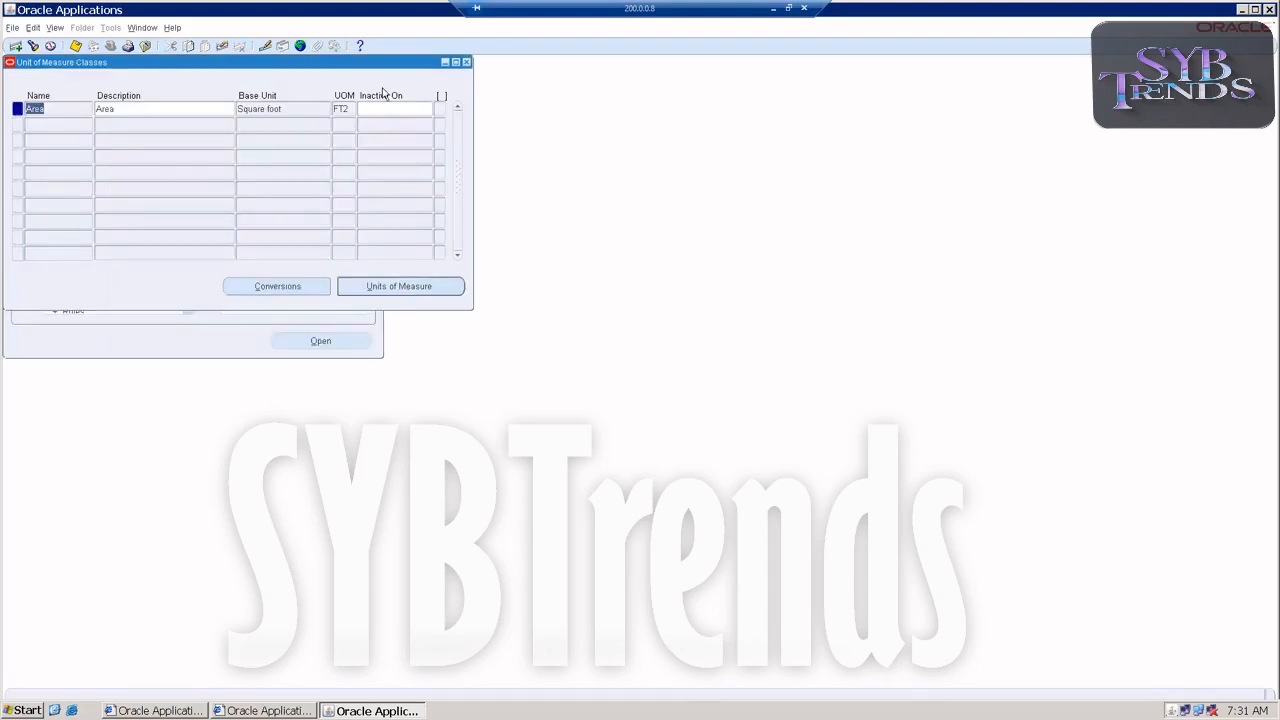
pyautogui.click(466, 63)
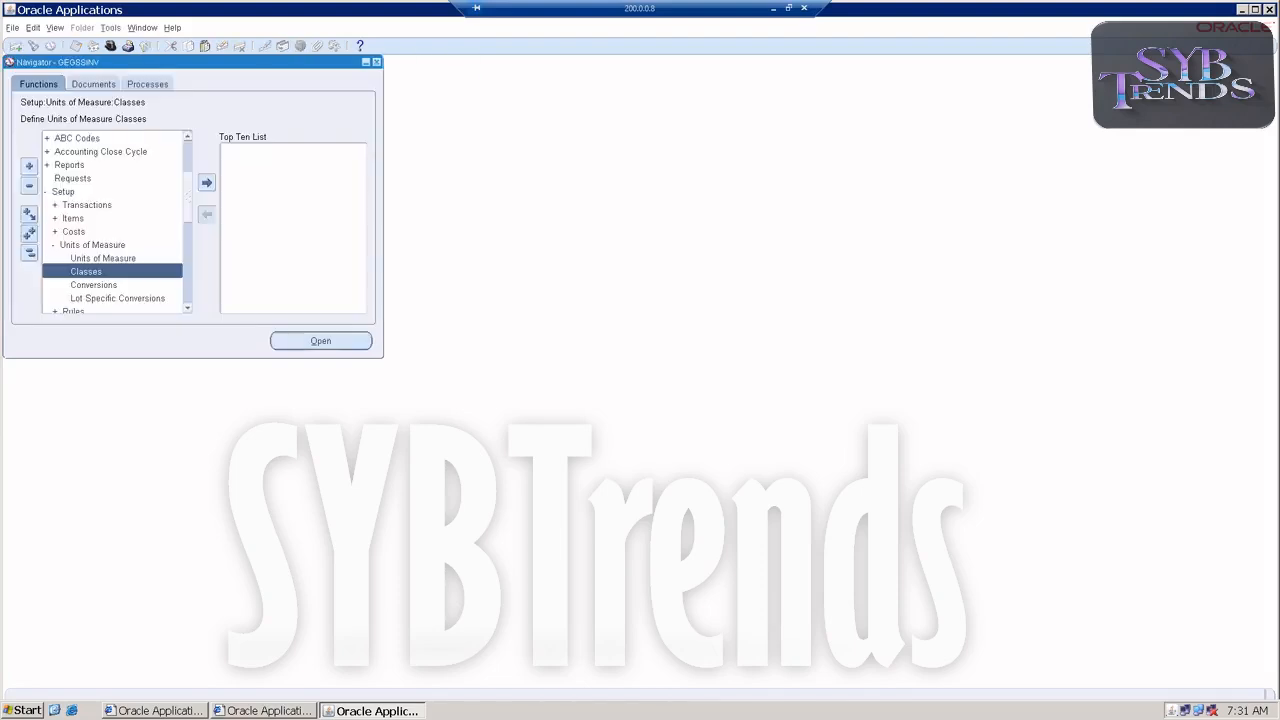
# Reopen the Unit of Measure Classes form and add a new class named GEGSSWT with the description GEGSSWEIGHT.
pyautogui.doubleClick(108, 272)
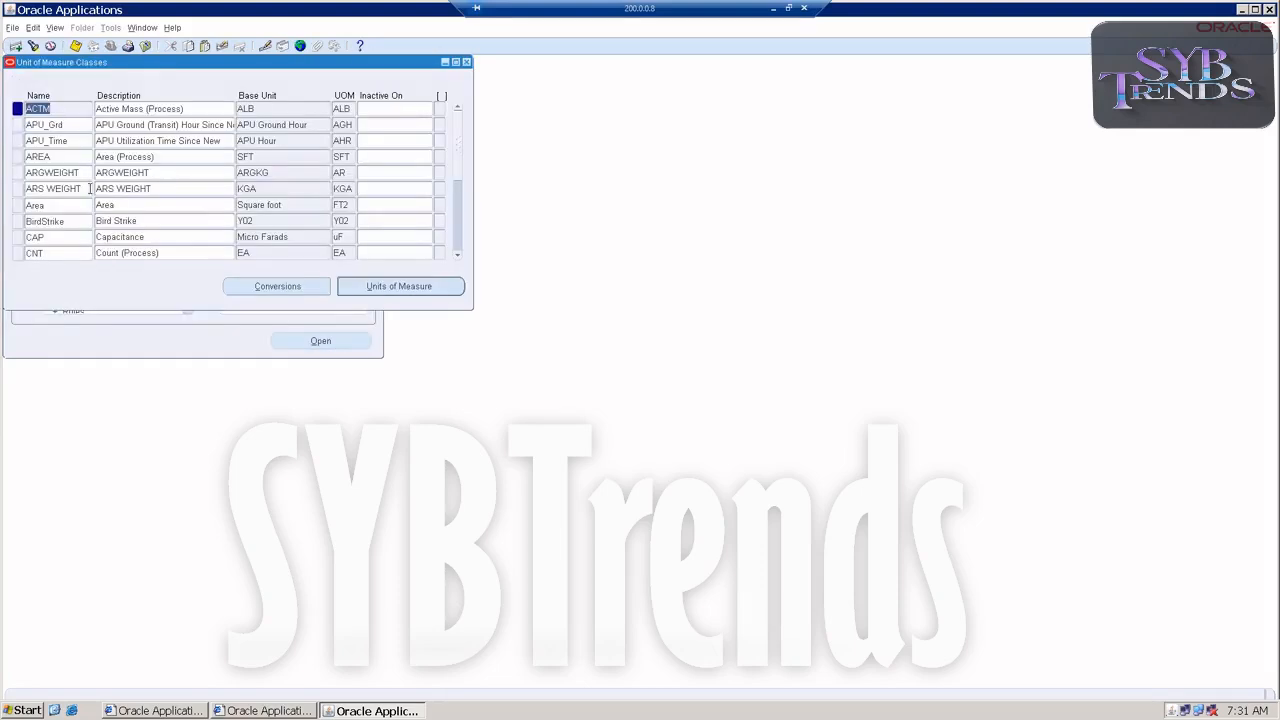
pyautogui.click(16, 46)
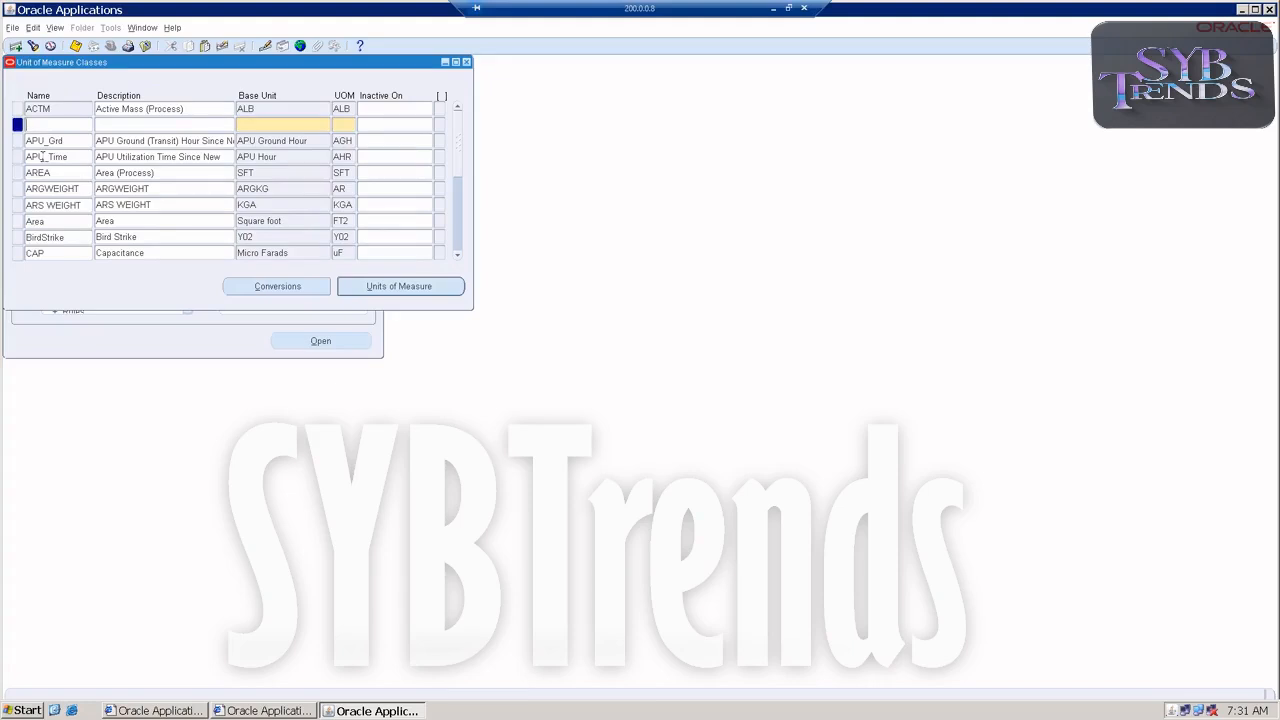
pyautogui.write('GESS')
pyautogui.press('BackSpace')
pyautogui.press('BackSpace')
pyautogui.write('GSSWT')
pyautogui.moveTo(80, 124); pyautogui.dragTo(8, 98)
pyautogui.press('Tab')
pyautogui.write('GEGSS')
pyautogui.write('WEIGHT')
# Try to give the GEGSSWT class the base unit Gkg with the UOM code gkg.
pyautogui.write('G')
pyautogui.write('kg')
pyautogui.press('Tab')
pyautogui.write('gkg')
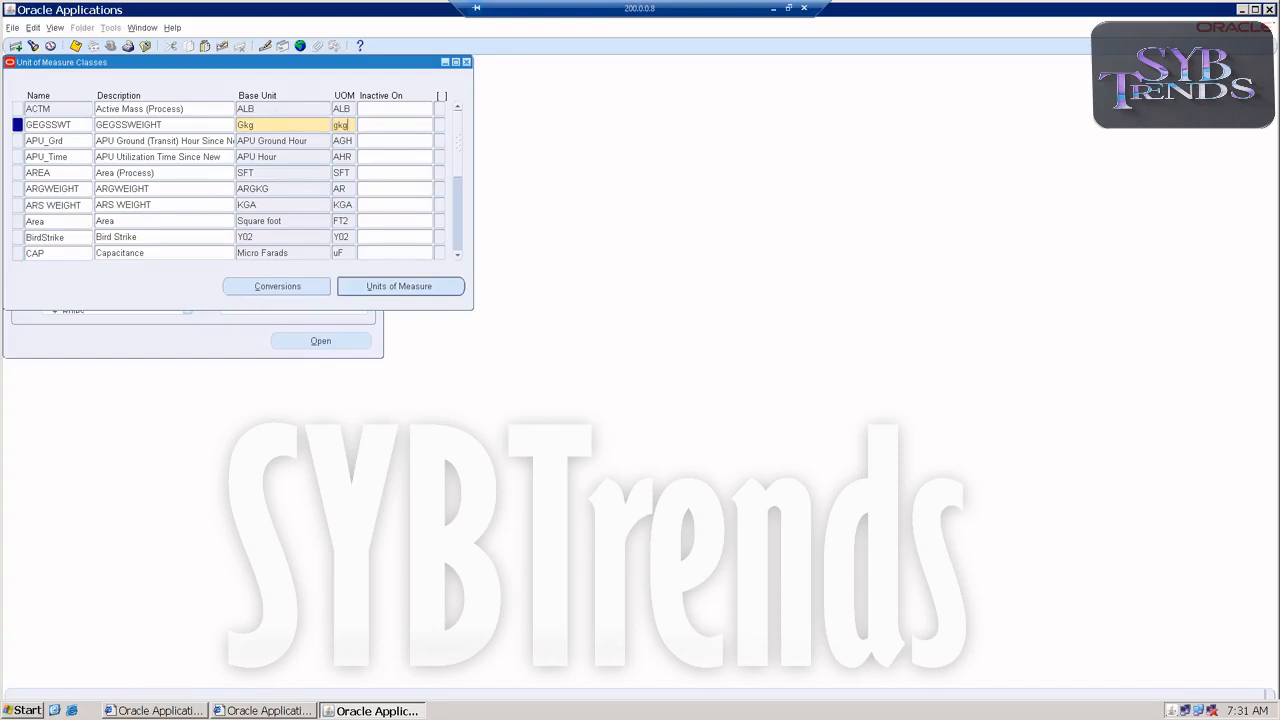
pyautogui.press('Tab')
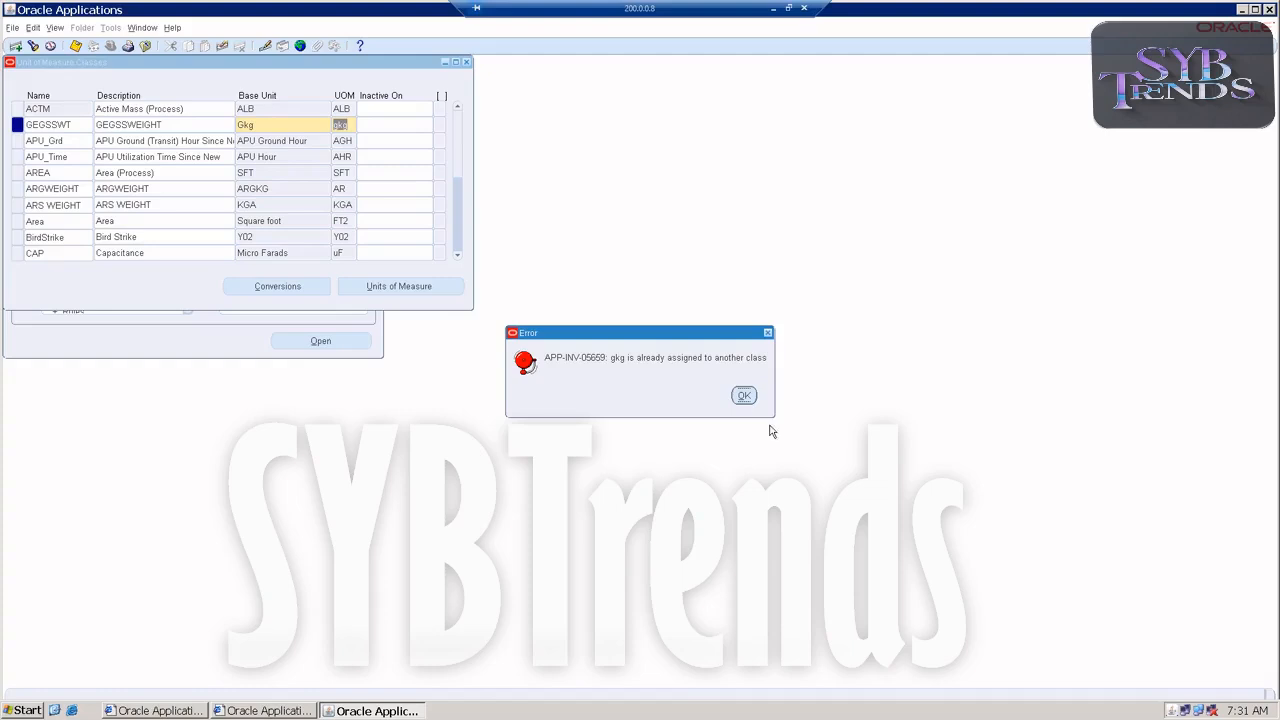
pyautogui.click(742, 395)
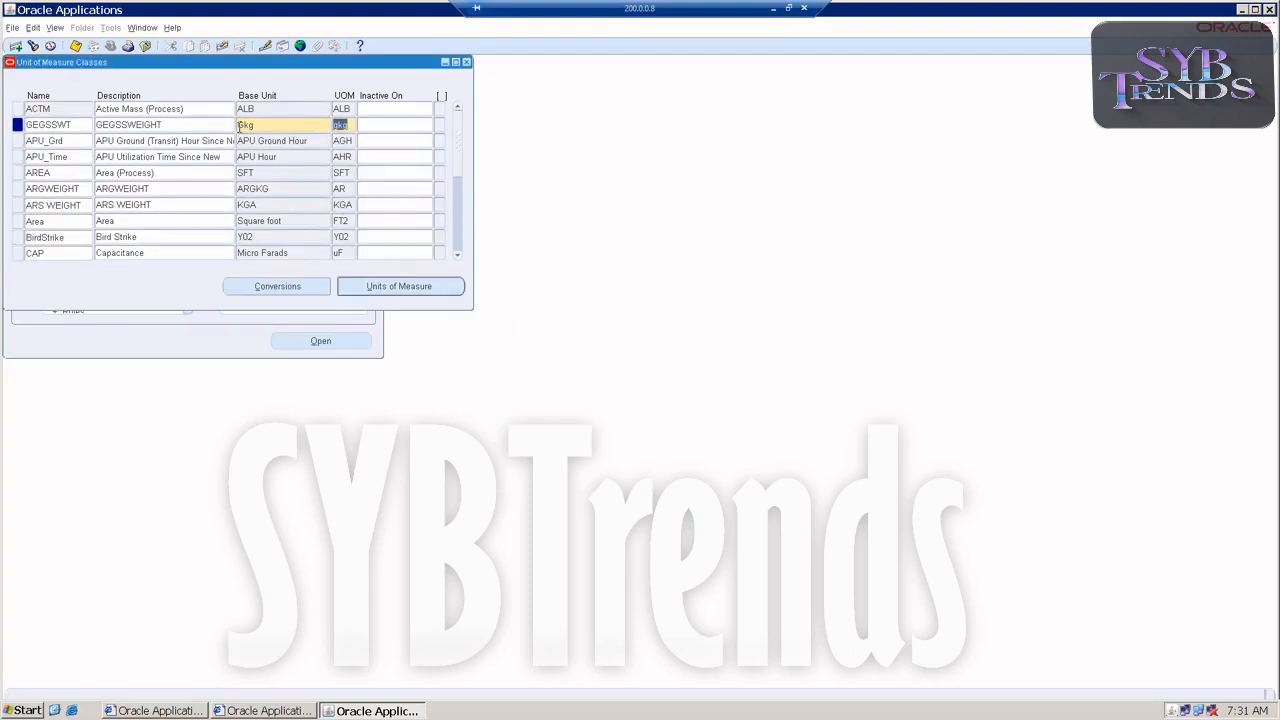
pyautogui.click(246, 124)
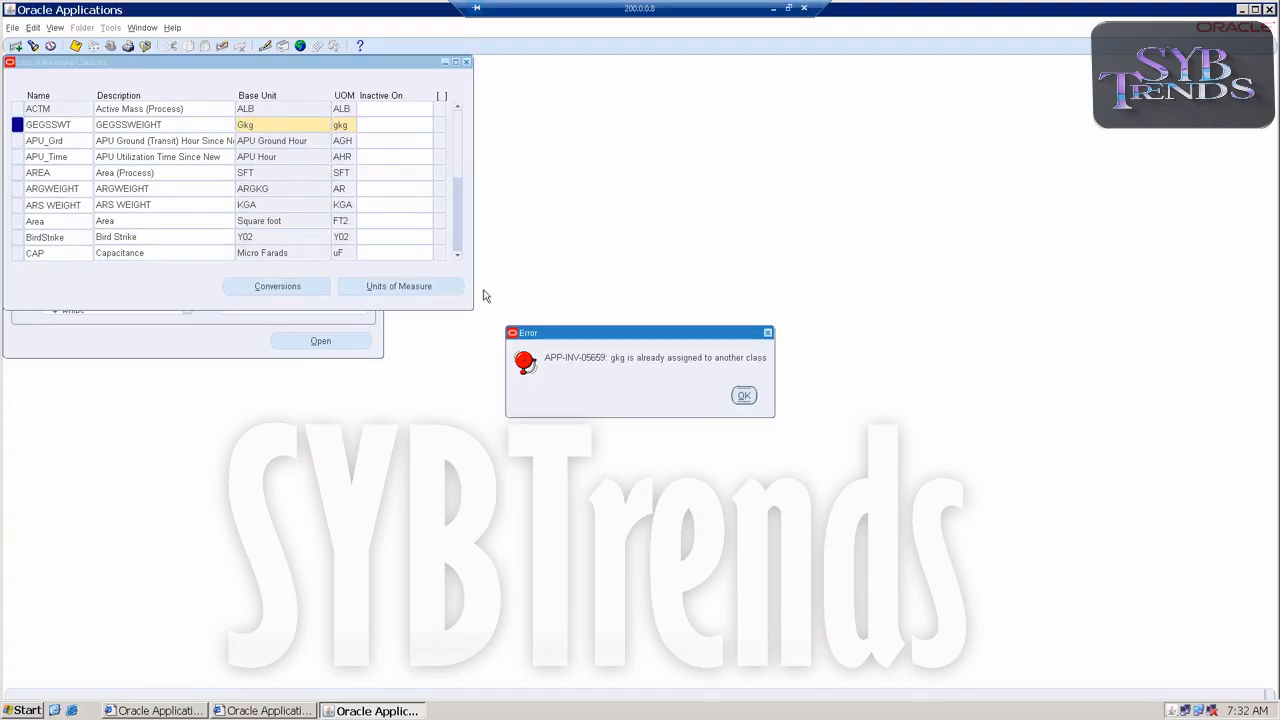
pyautogui.click(742, 396)
# Set both the UOM code and the base unit of the GEGSSWT class to ekg.
pyautogui.write('ekg')
pyautogui.press('Tab')
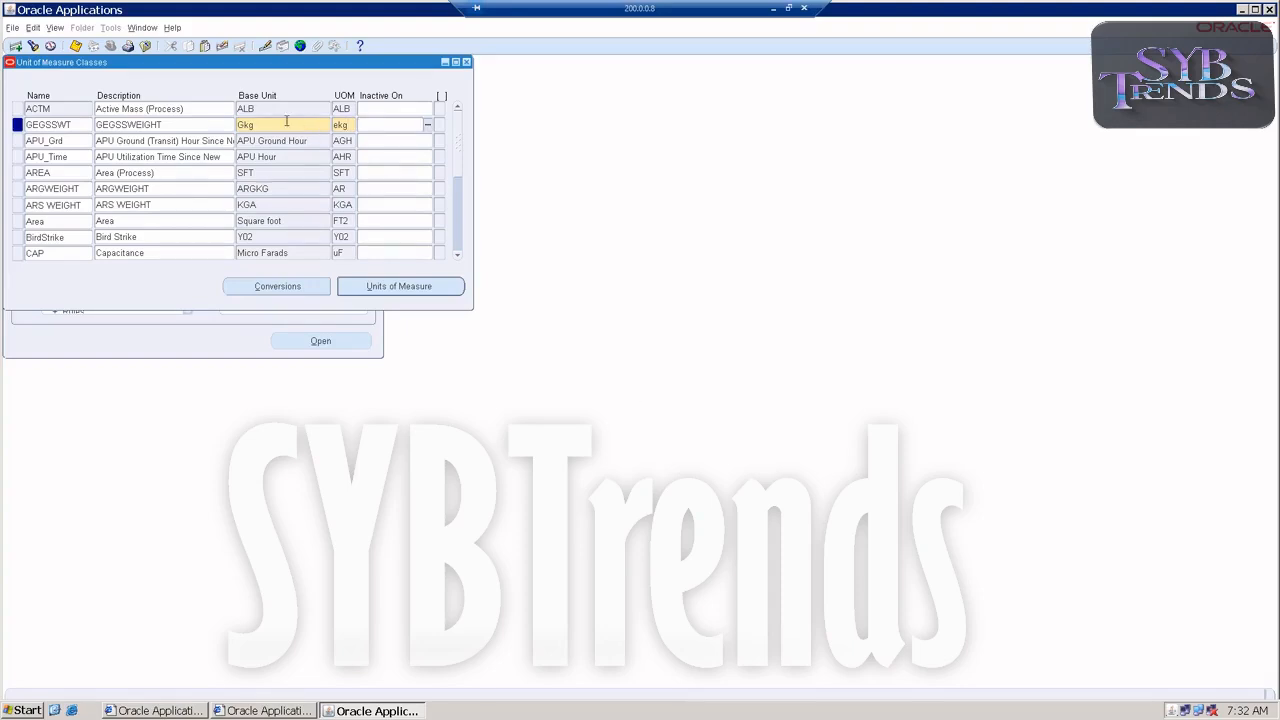
pyautogui.click(246, 124)
pyautogui.press('BackSpace')
pyautogui.write('e')
pyautogui.click(40, 125)
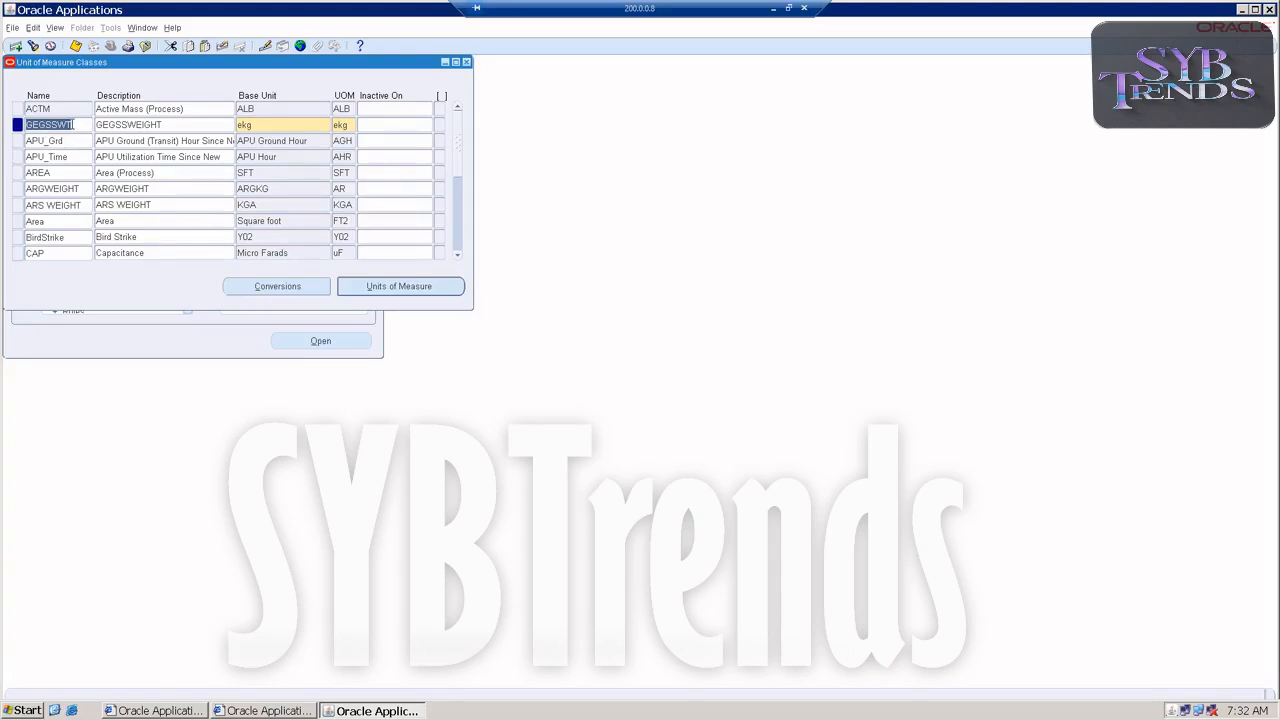
# Open the units of measure for the GEGSSWT class and add a unit with name, UOM code and description egm.
pyautogui.click(370, 287)
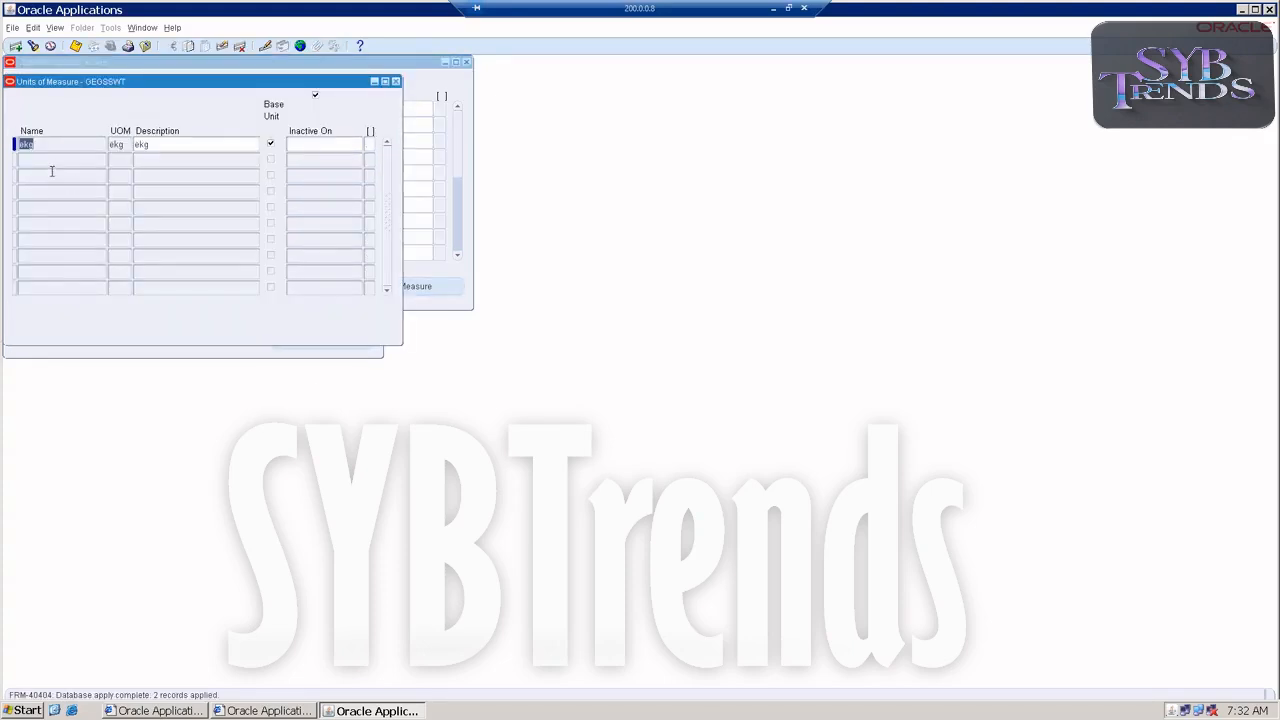
pyautogui.click(51, 160)
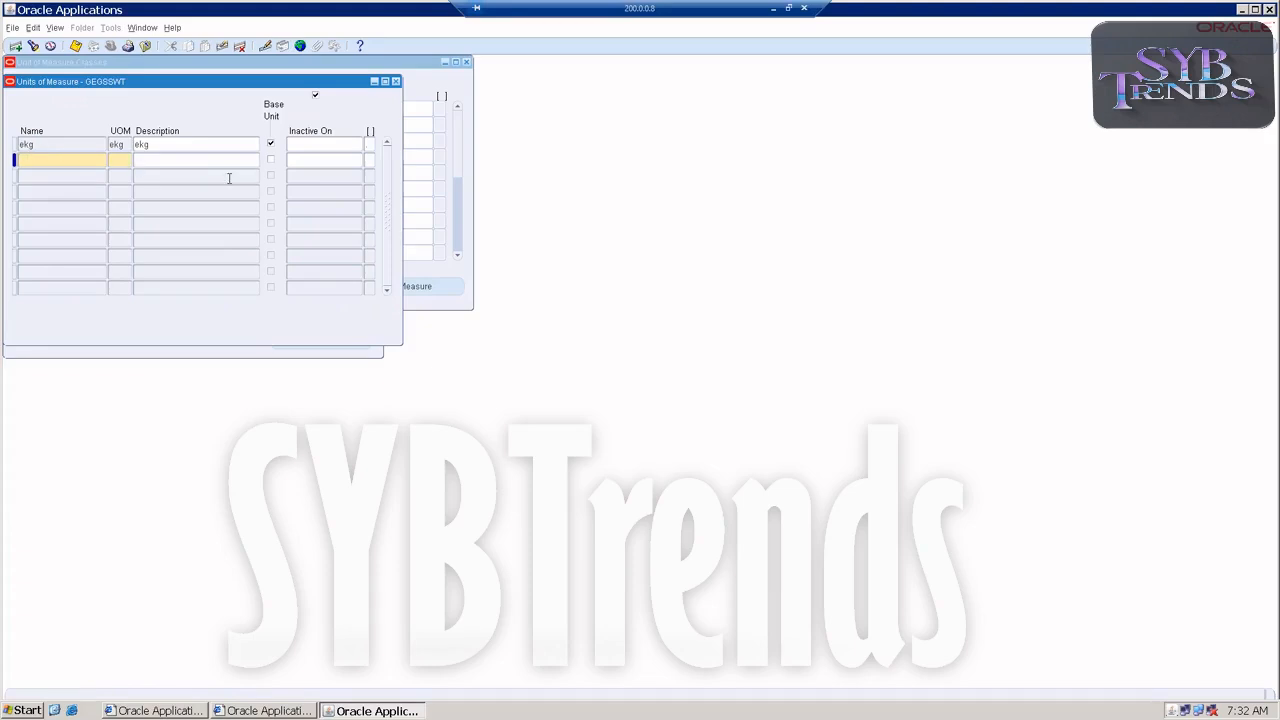
pyautogui.write('egm')
pyautogui.write('egmegm')
# Add a unit with name, UOM code and description eqt to the GEGSSWT class.
pyautogui.press('Down')
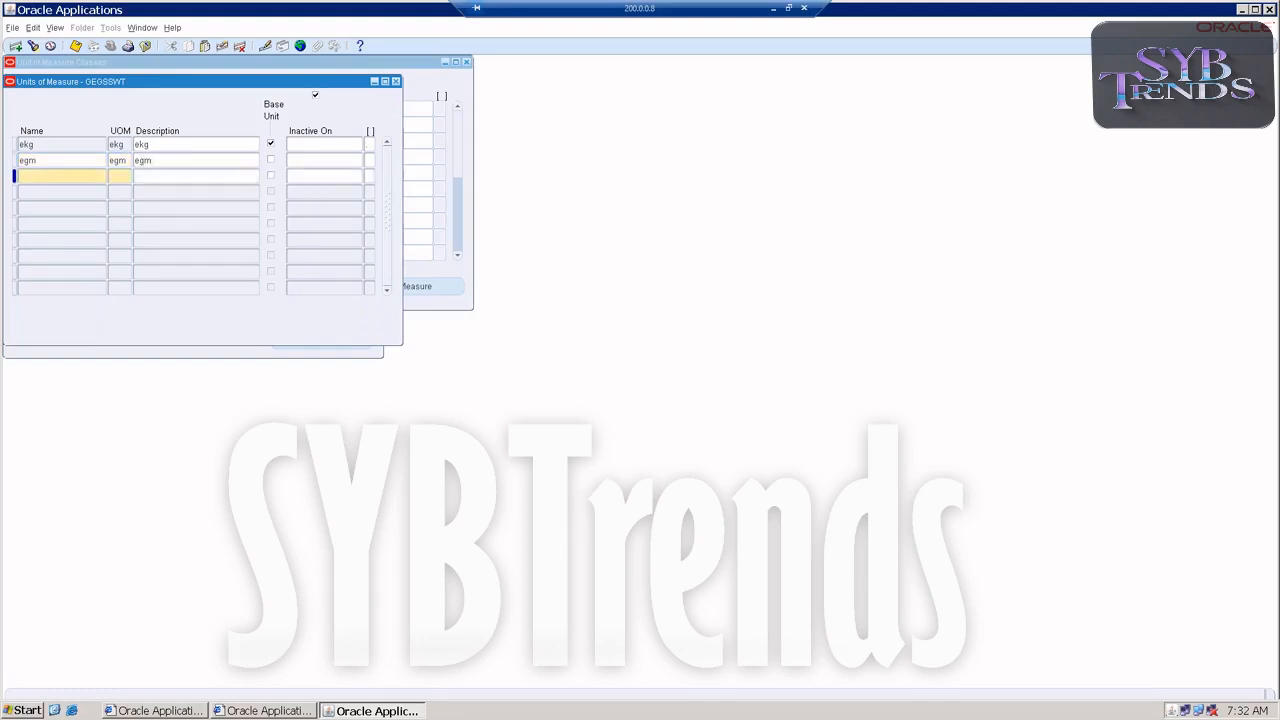
pyautogui.write('eq')
pyautogui.write('eqt')
pyautogui.write('eqt')
# Add a unit with name, UOM code and description etn, save the records, and close the class's units window.
pyautogui.click(62, 192)
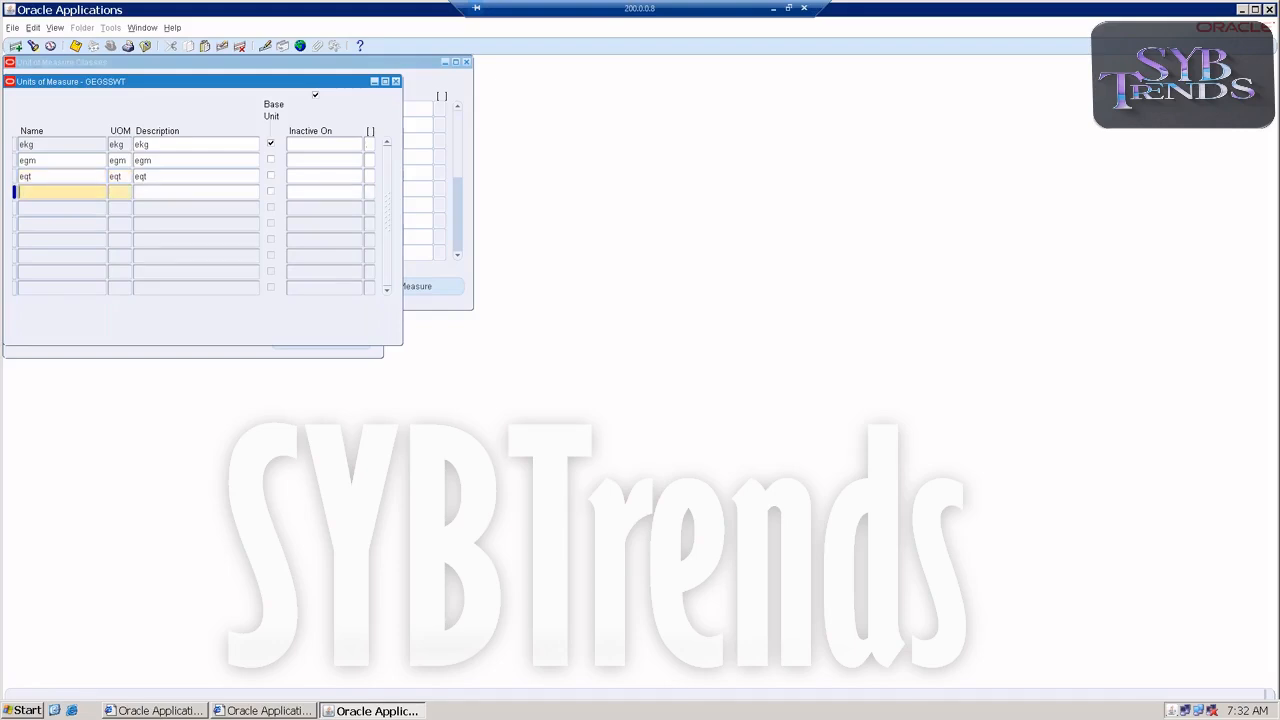
pyautogui.write('etnetnetn')
pyautogui.hotkey('ctrl', 's')
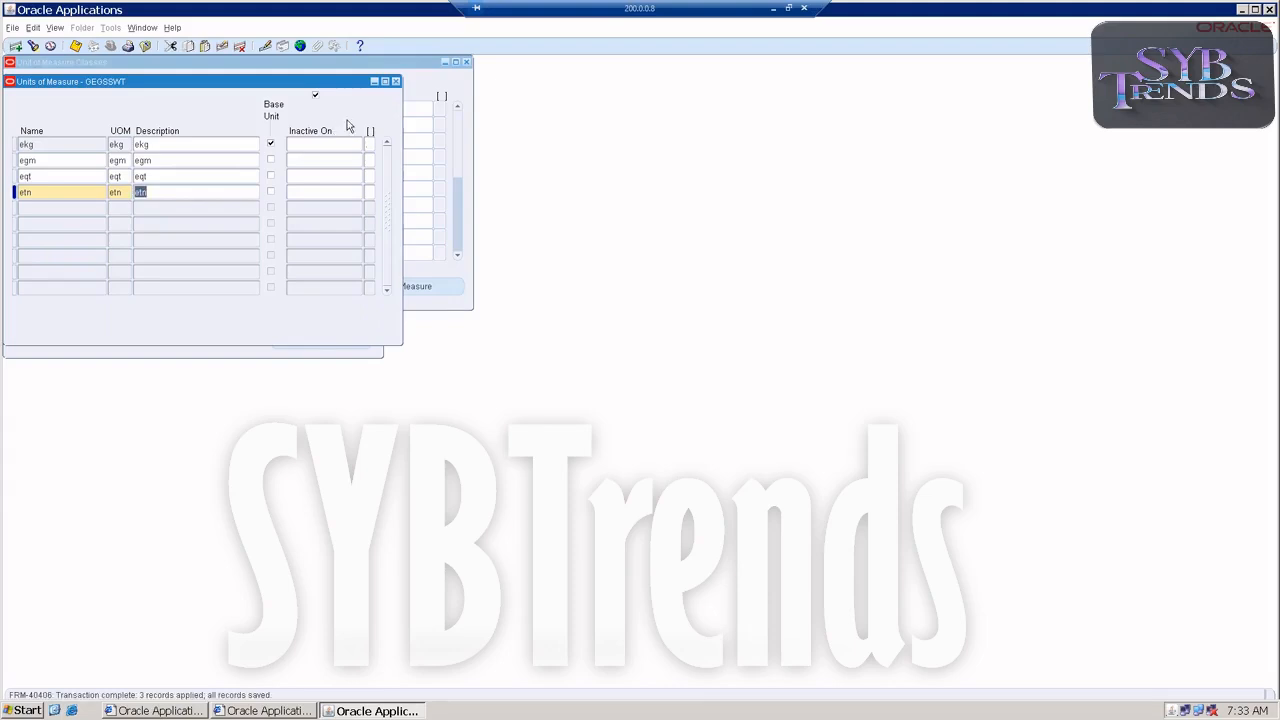
pyautogui.click(146, 144)
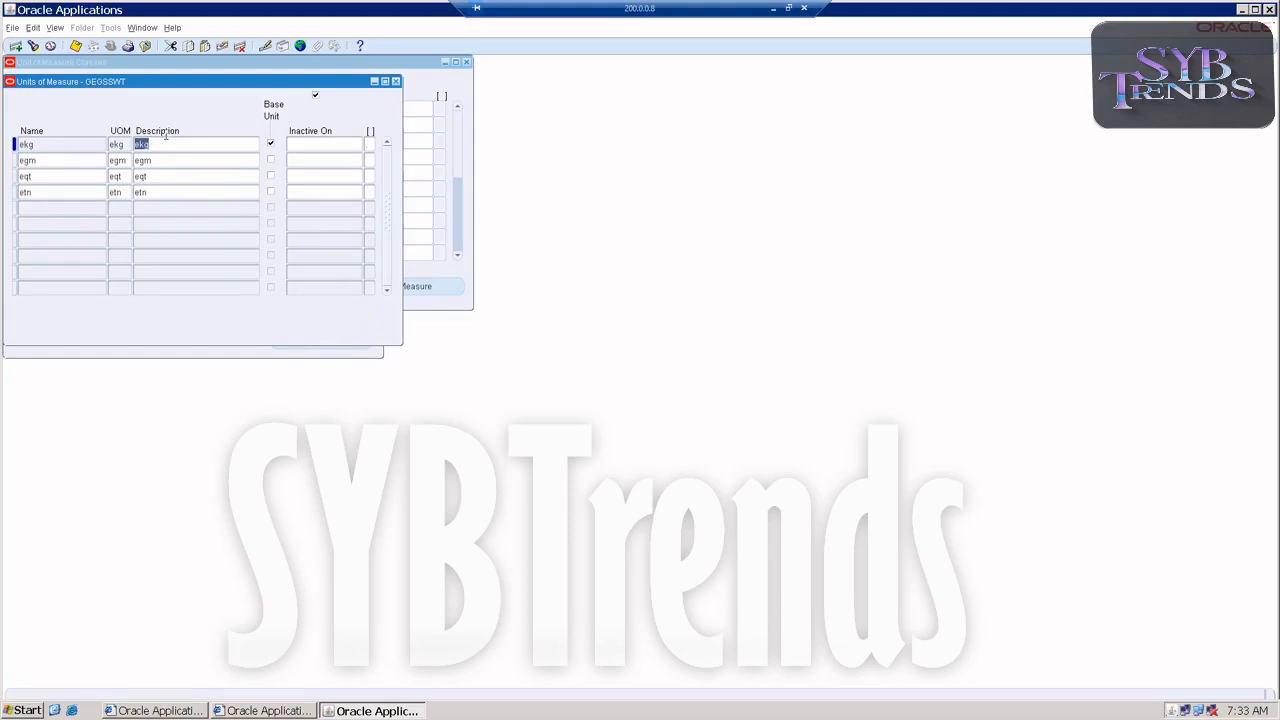
pyautogui.click(395, 81)
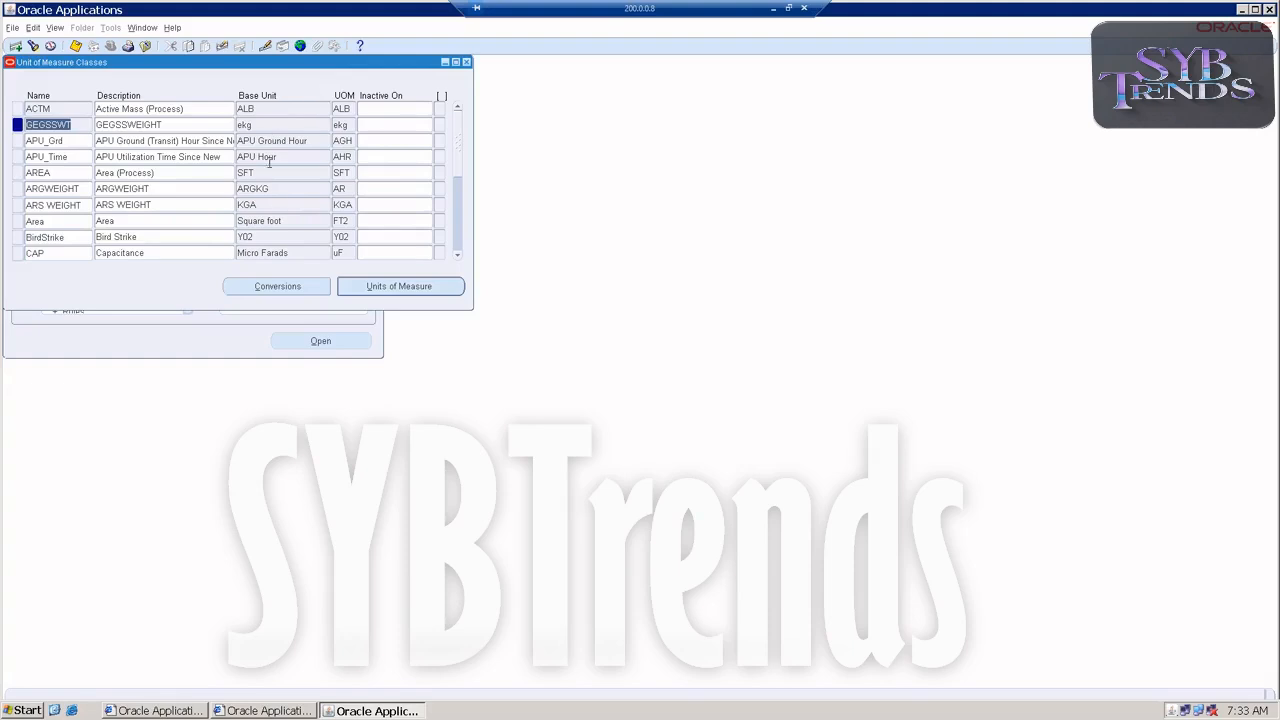
# Open the conversions for the GEGSSWT class and add a standard conversion of .001 for unit egm.
pyautogui.click(268, 287)
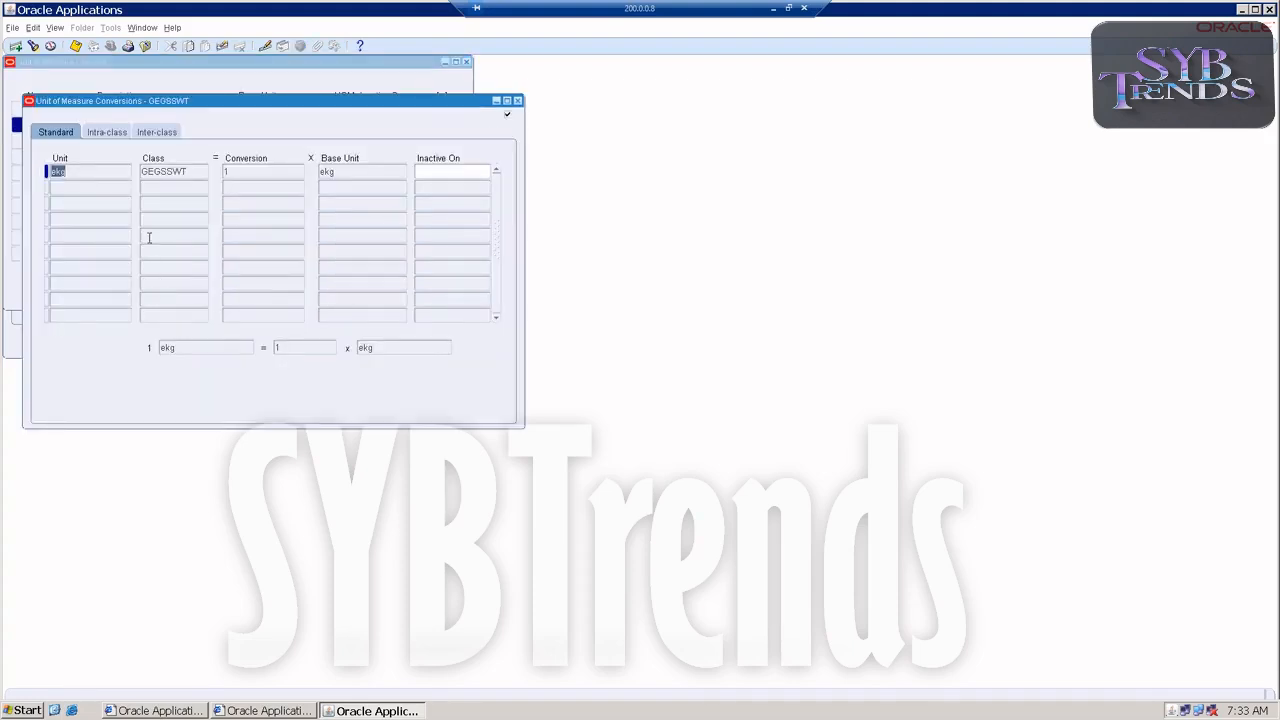
pyautogui.click(122, 186)
pyautogui.click(126, 187)
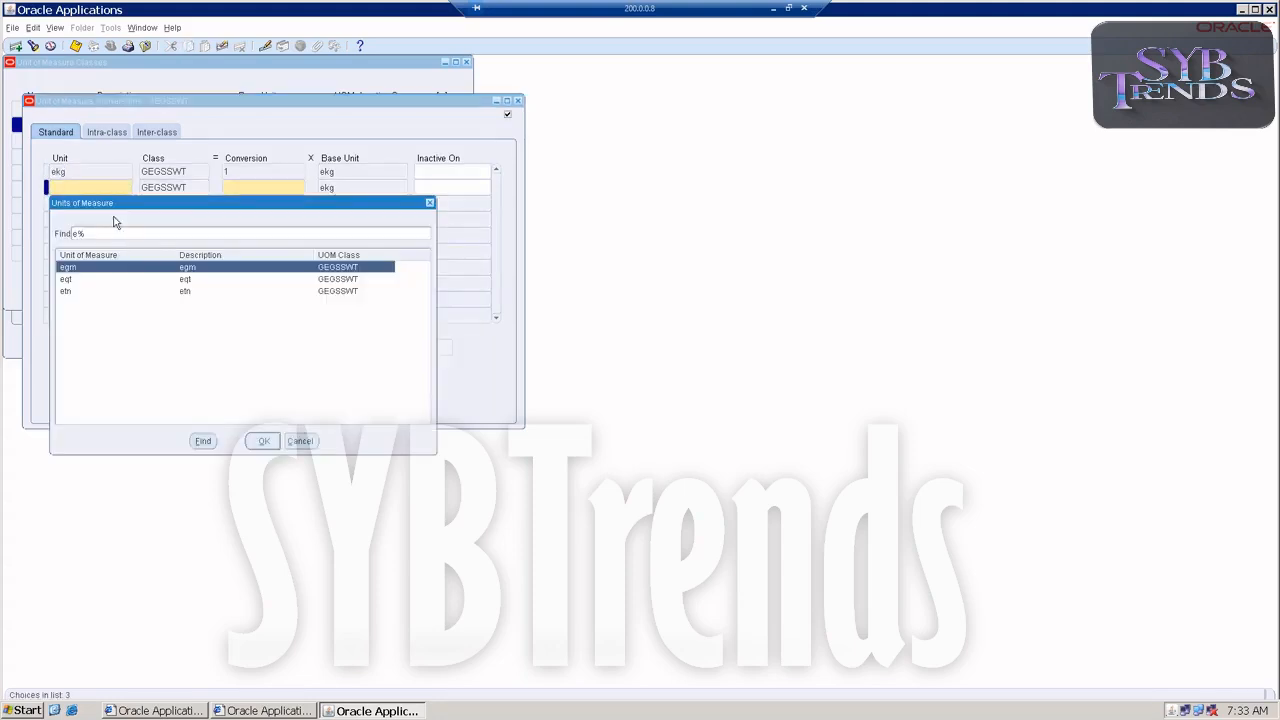
pyautogui.doubleClick(68, 268)
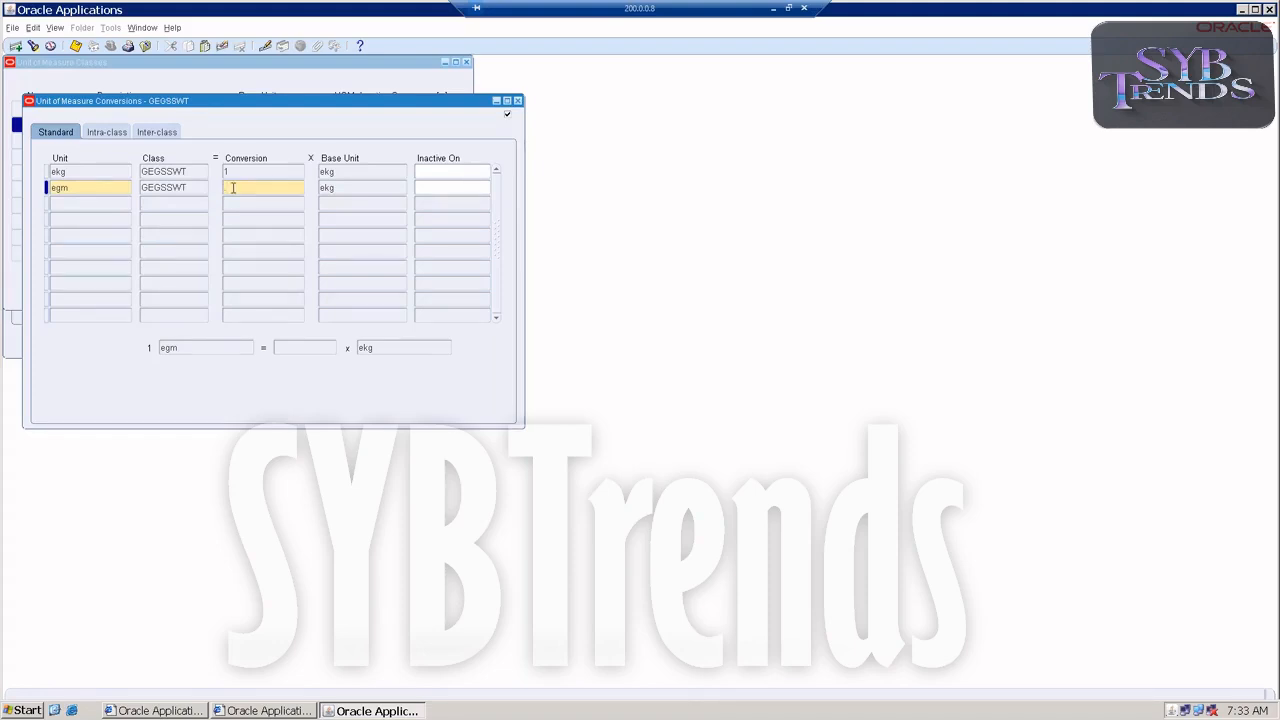
pyautogui.write('0')
pyautogui.write('.001')
pyautogui.press('Tab')
# Add a standard conversion of 1000 for unit etn.
pyautogui.click(69, 200)
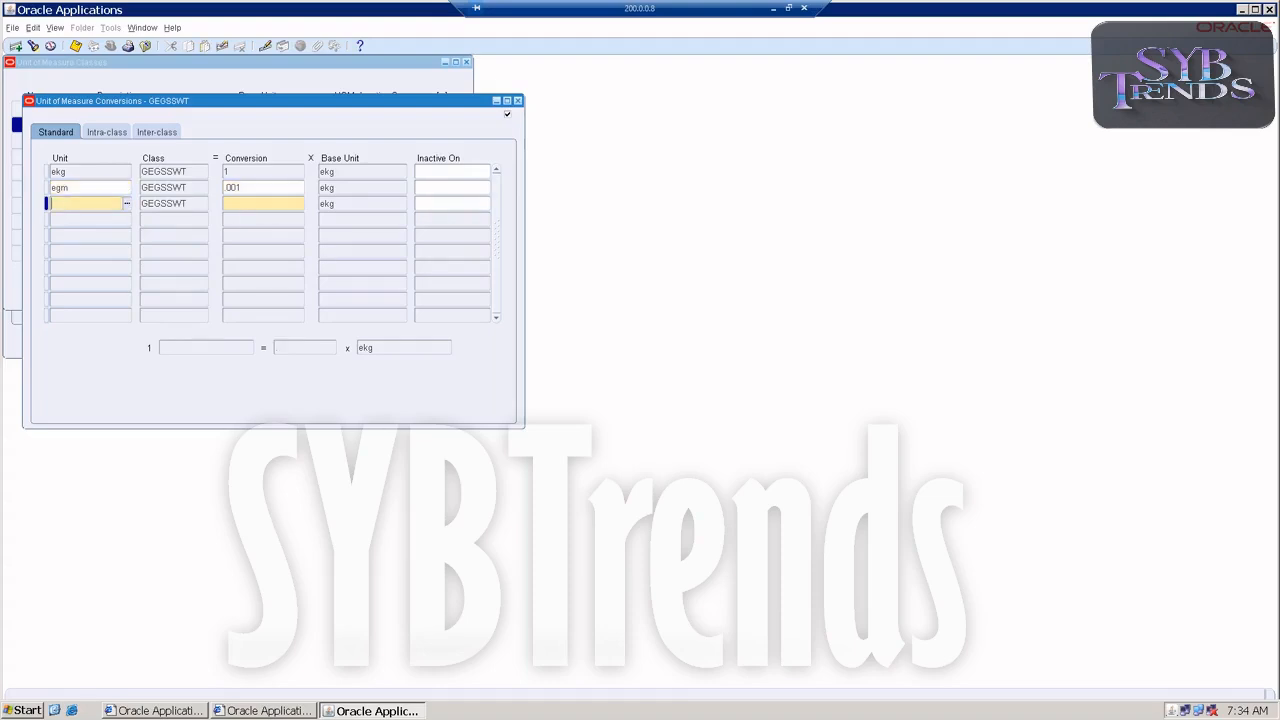
pyautogui.click(127, 206)
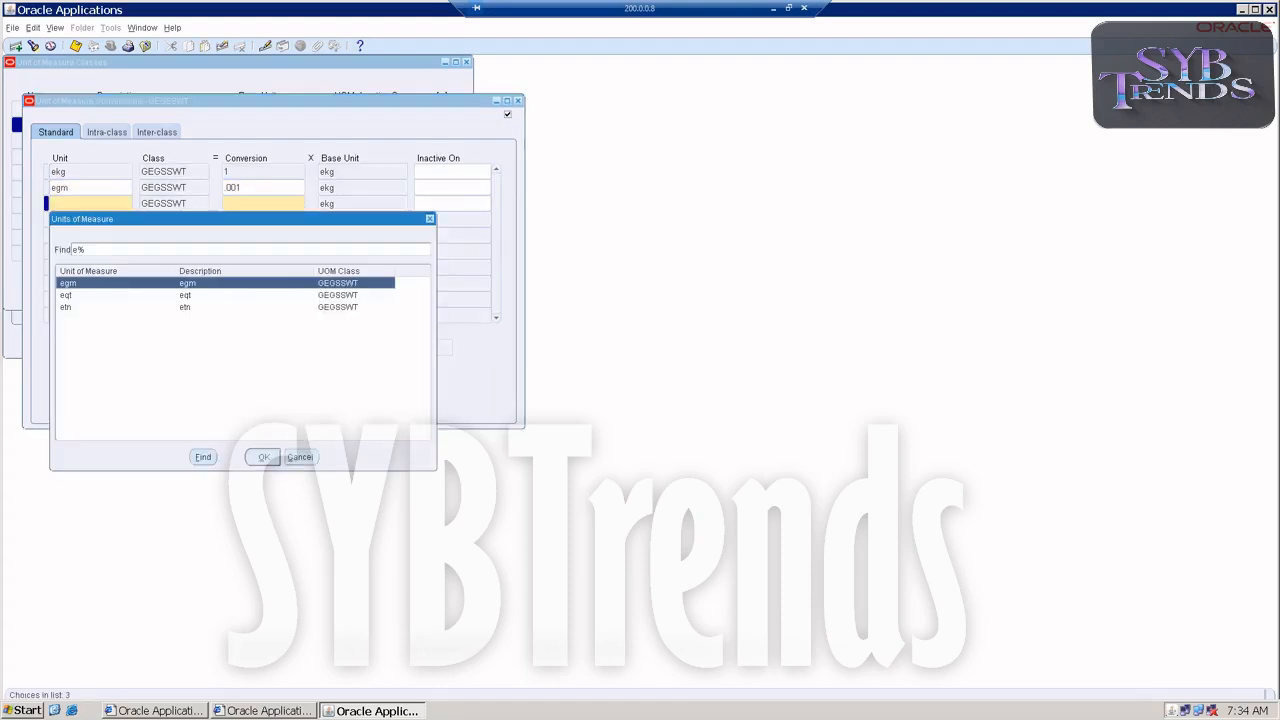
pyautogui.doubleClick(74, 309)
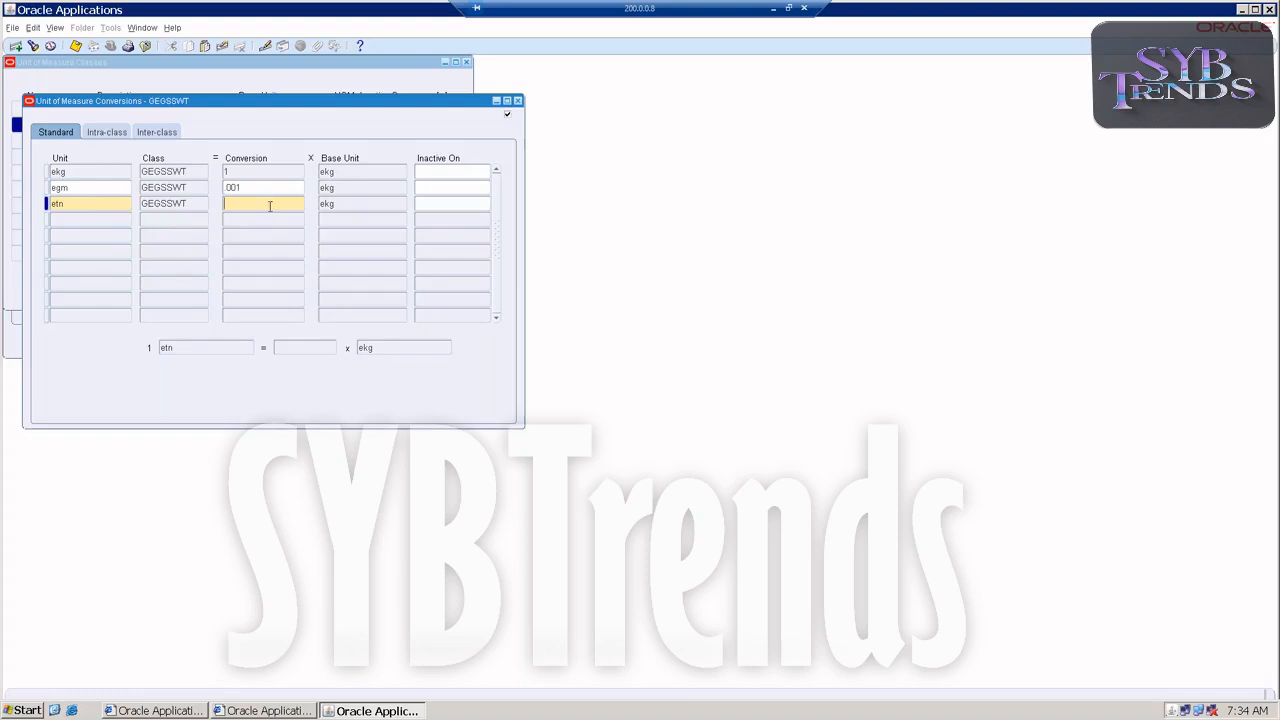
pyautogui.write('1000')
# Add a standard conversion of 100 for unit eqt and save the conversion records.
pyautogui.click(105, 216)
pyautogui.click(127, 219)
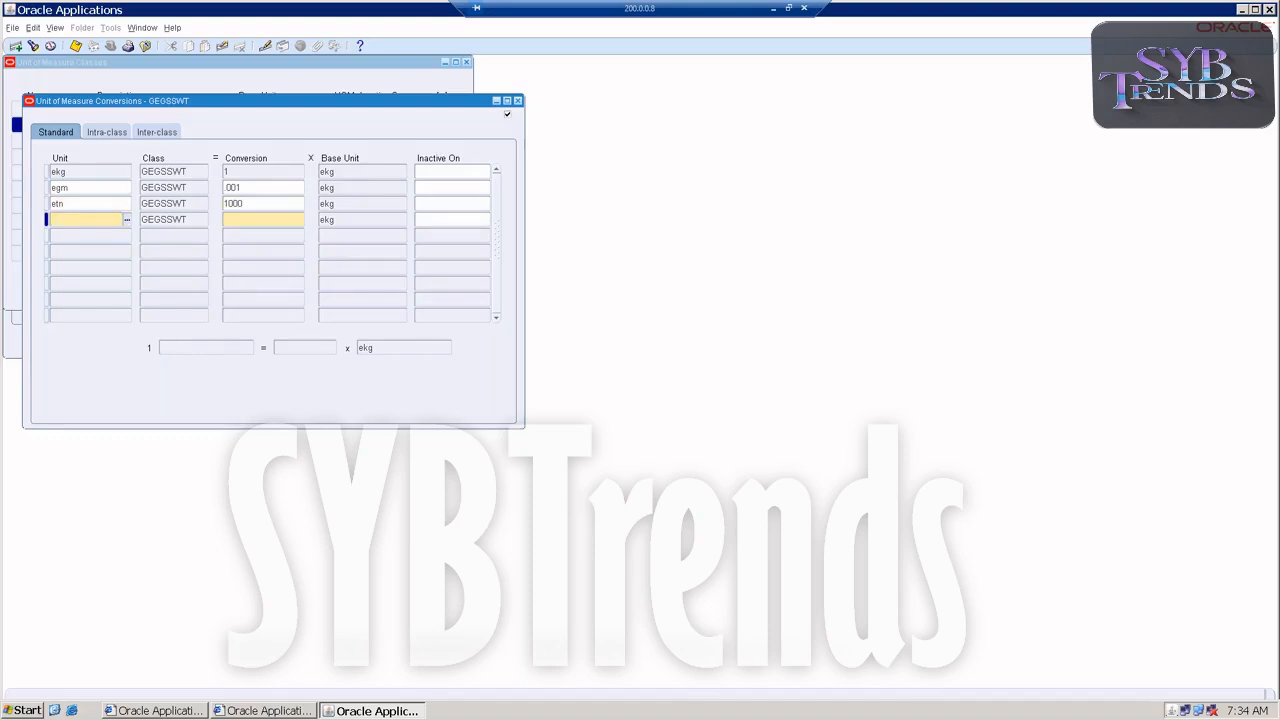
pyautogui.click(70, 311)
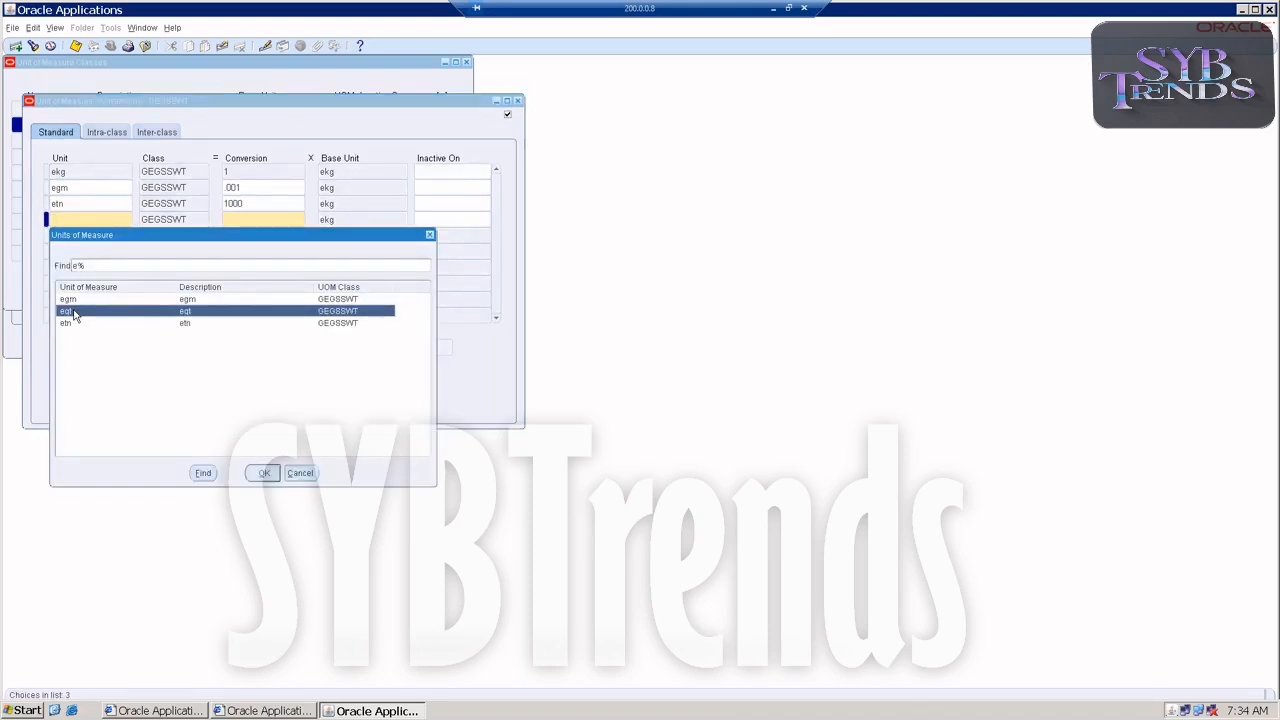
pyautogui.click(264, 472)
pyautogui.write('100')
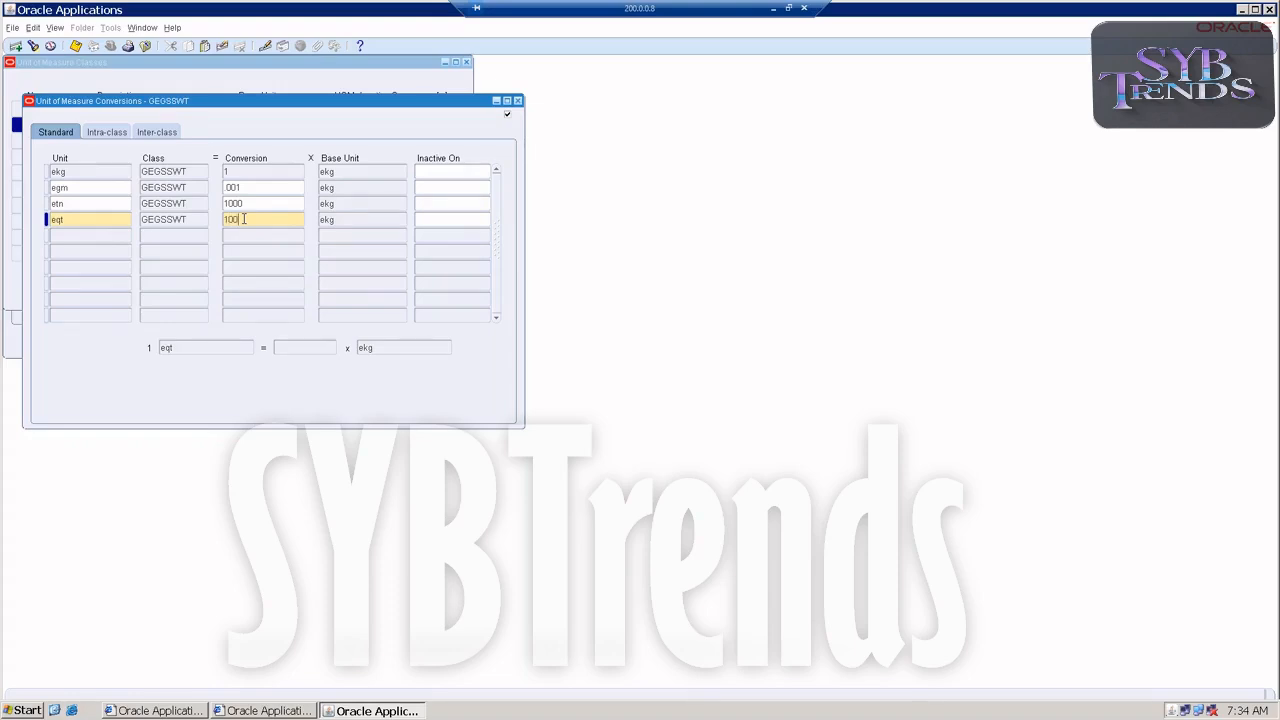
pyautogui.hotkey('ctrl', 's')
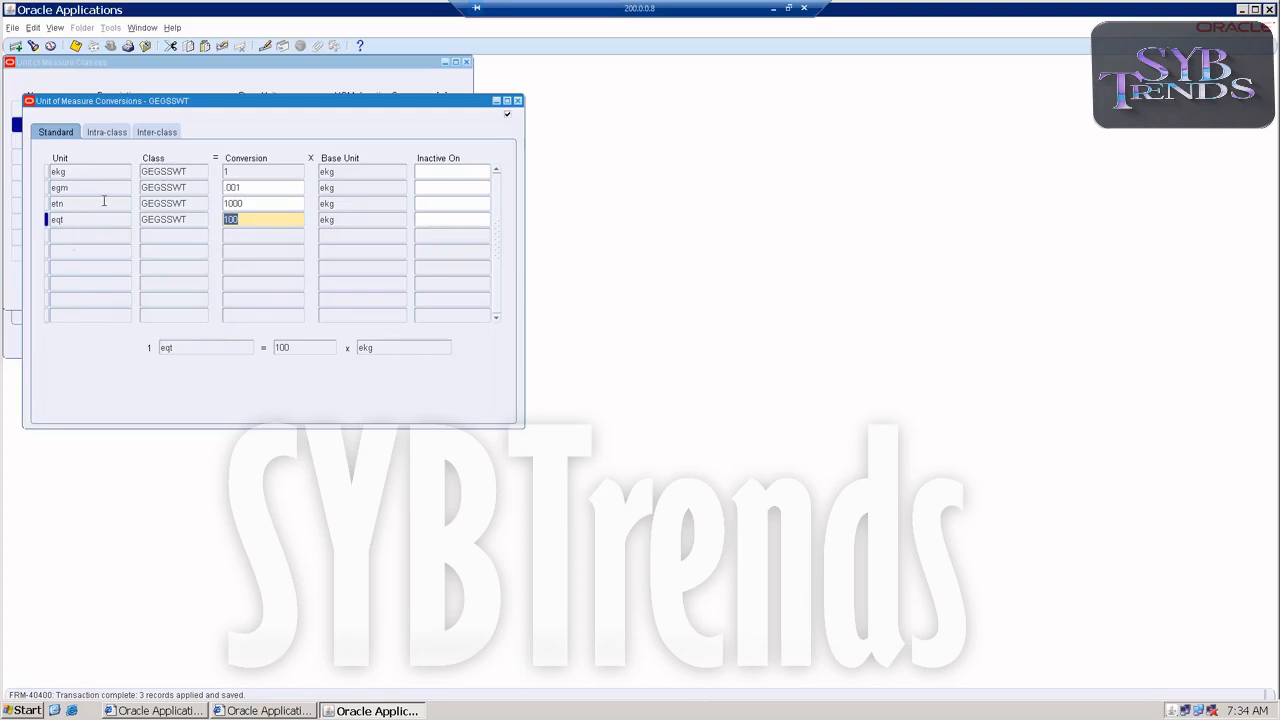
# Close the conversions and classes windows, and minimize the remote session to switch to the Excel workbook.
pyautogui.click(518, 101)
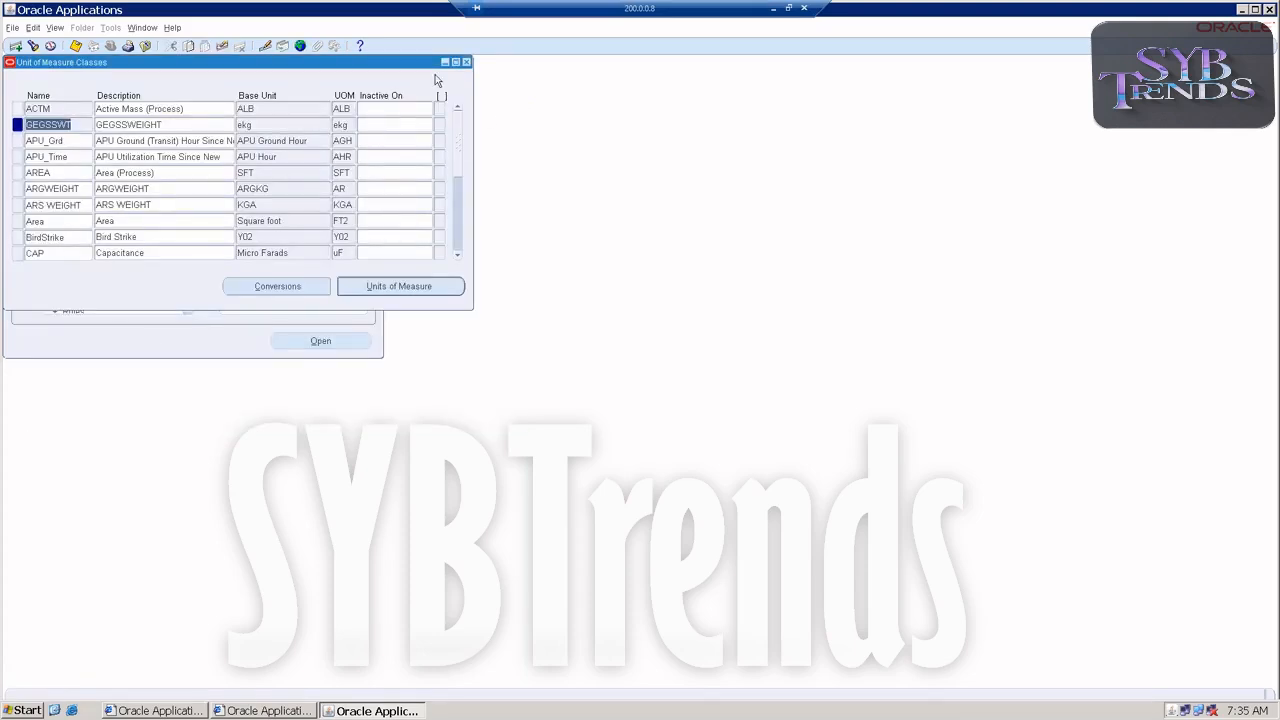
pyautogui.click(466, 62)
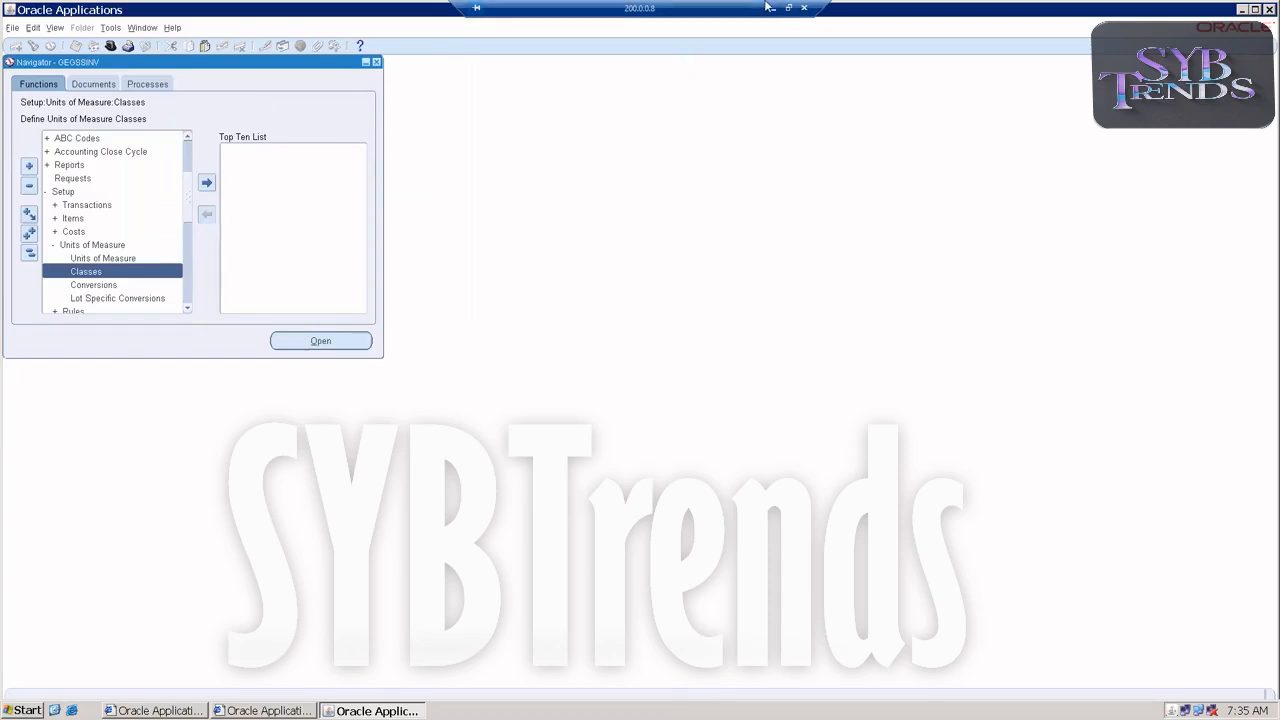
pyautogui.moveTo(818, 7); pyautogui.dragTo(875, 2)
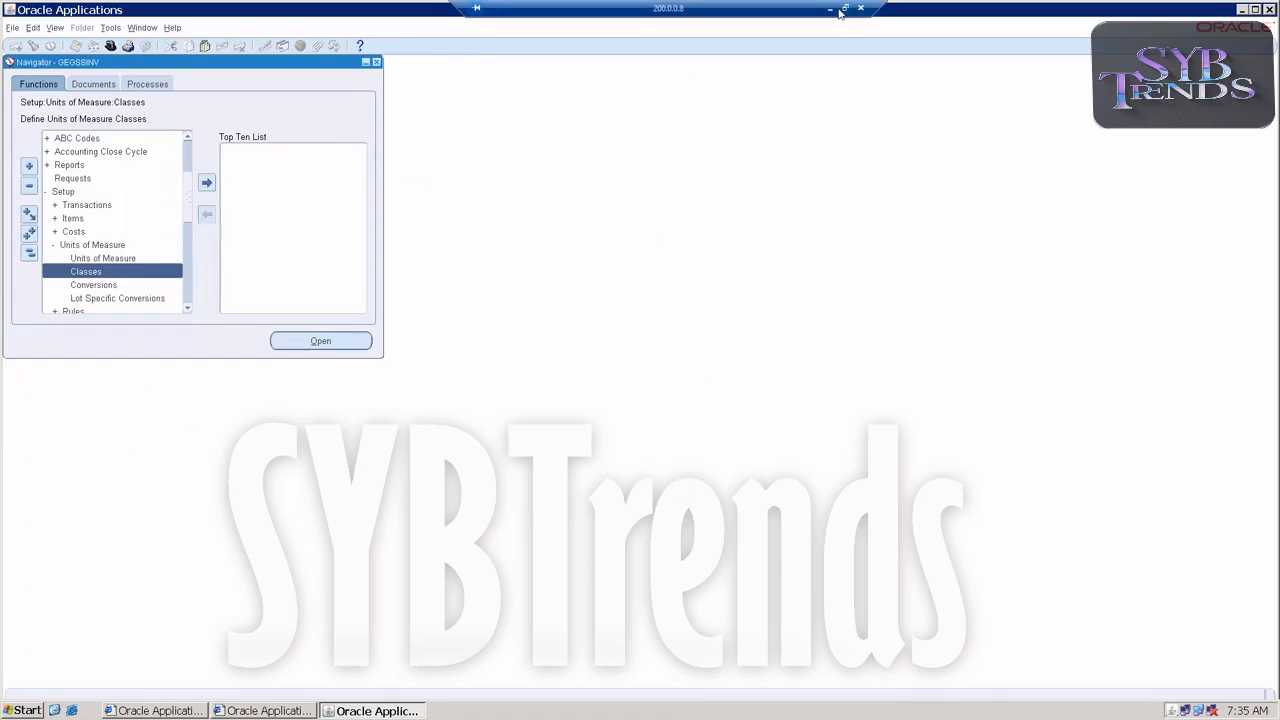
pyautogui.click(829, 8)
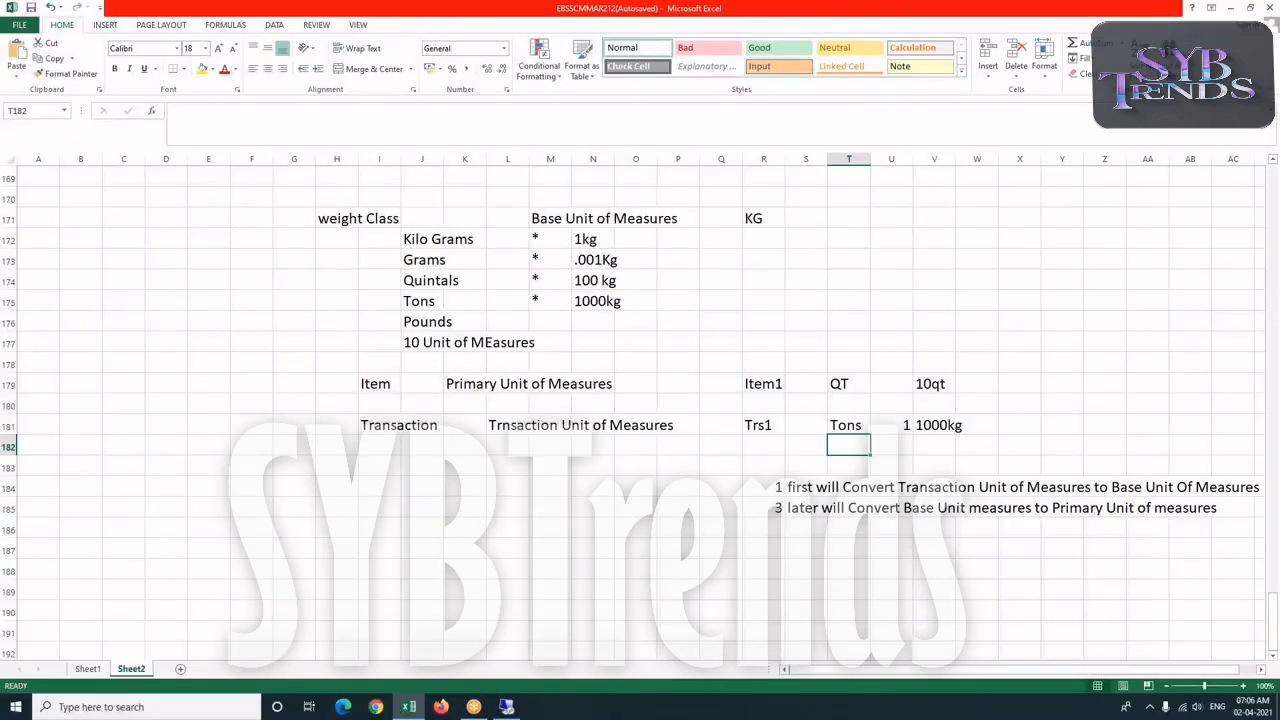
# On Sheet1, add entry 1 "Create Unit of Measure Class with Base Unit" under the Unit Of Measures heading.
pyautogui.click(86, 669)
pyautogui.write('1')
pyautogui.press('Tab')
pyautogui.write('Create ')
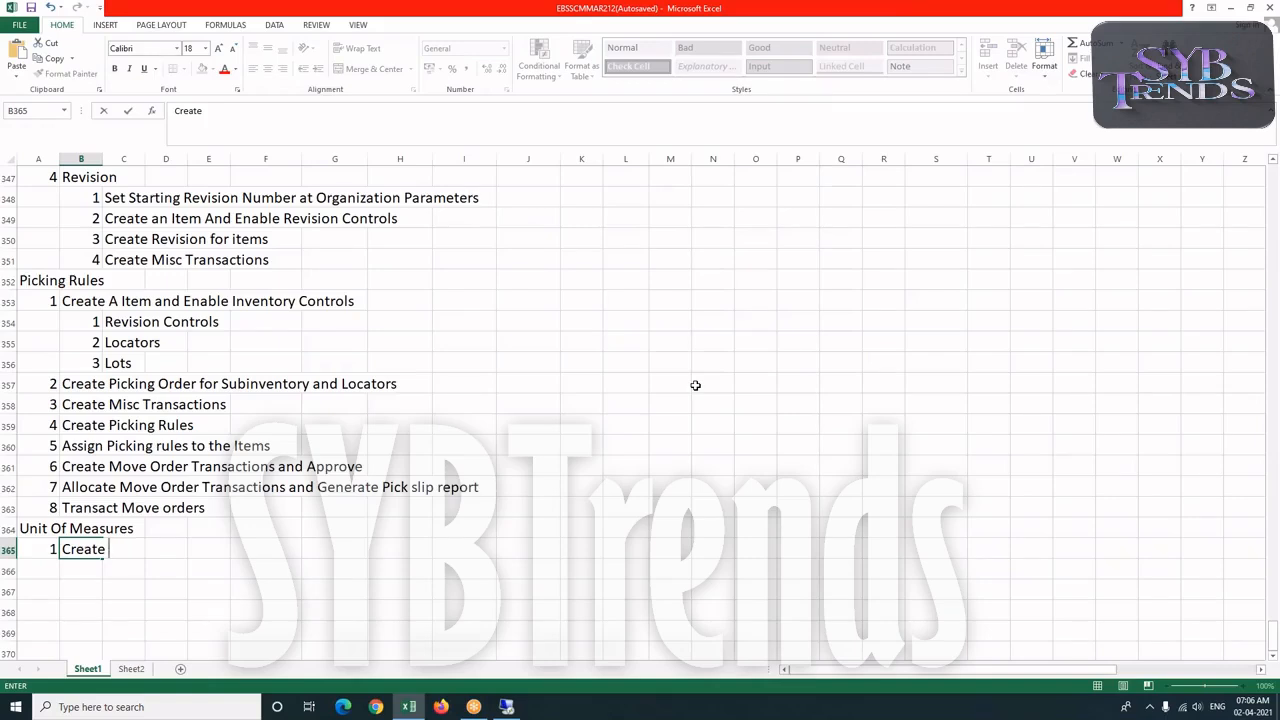
pyautogui.write('Unit of Measur')
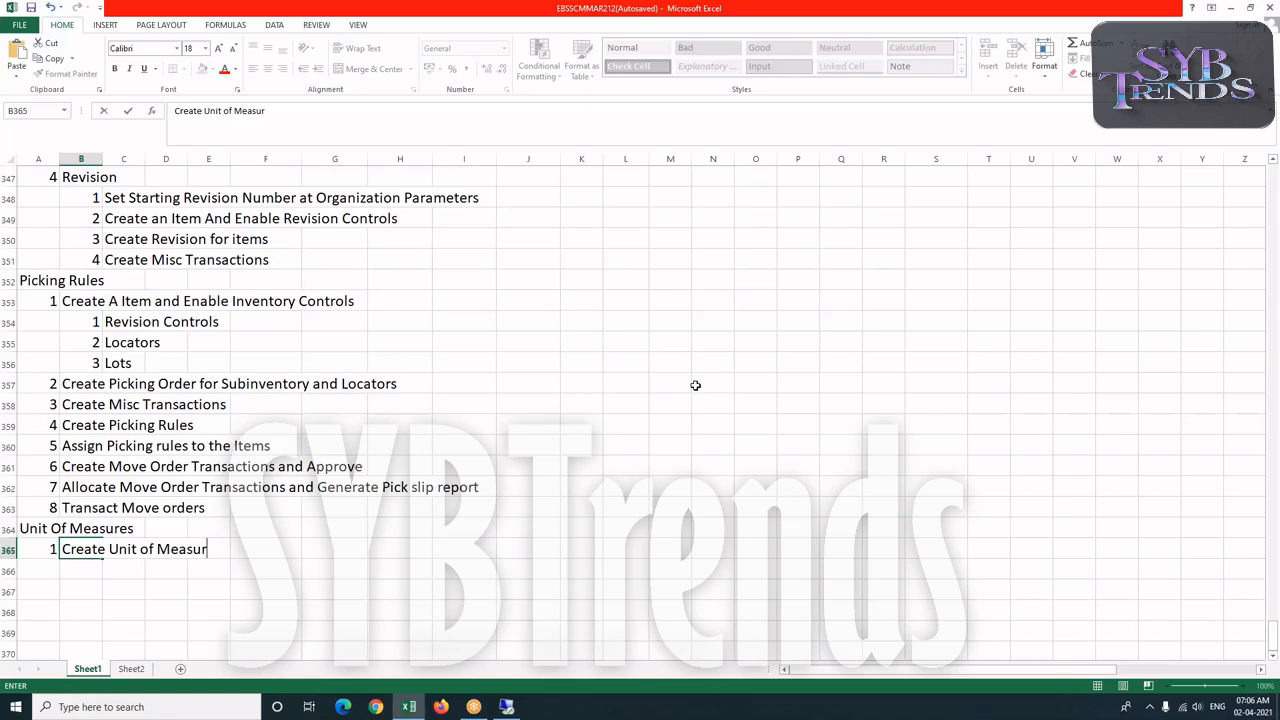
pyautogui.write('es')
pyautogui.press('BackSpace')
pyautogui.write('Class with Base U')
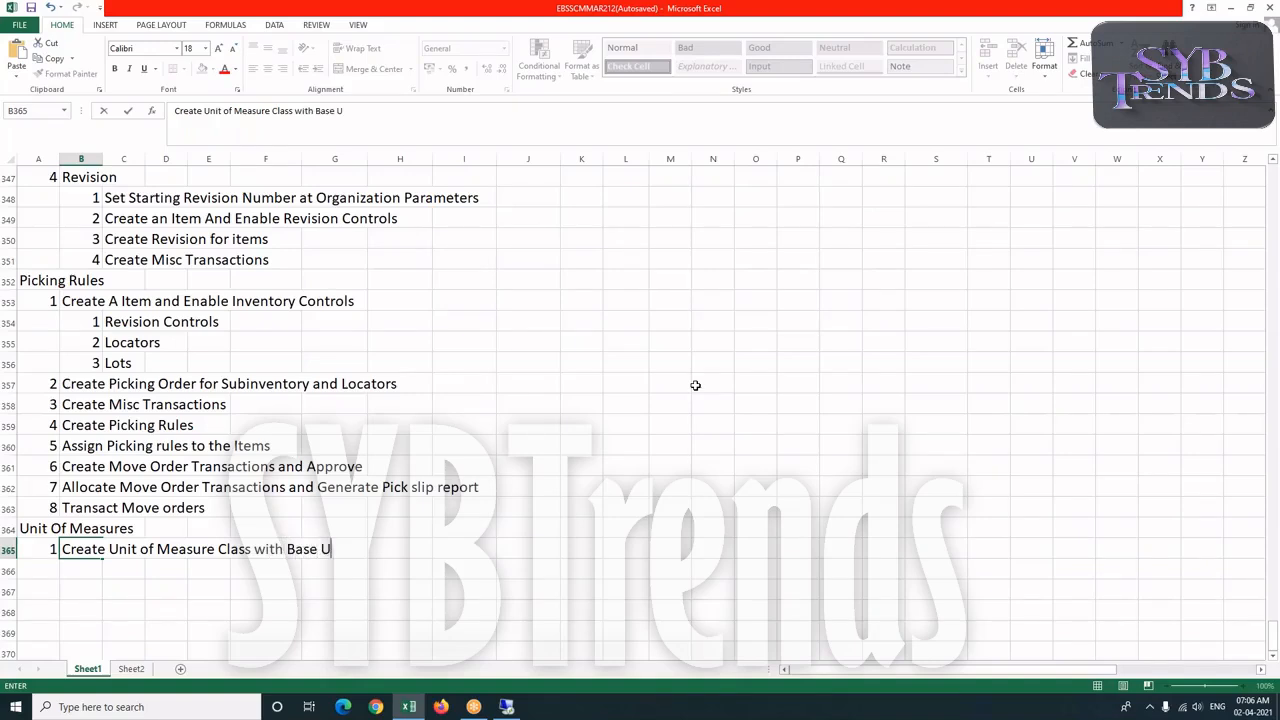
pyautogui.write('nit')
# Add entry 2 "Create Unit of Measures" in row 366.
pyautogui.click(48, 560)
pyautogui.write('2')
pyautogui.press('Tab')
pyautogui.write('C')
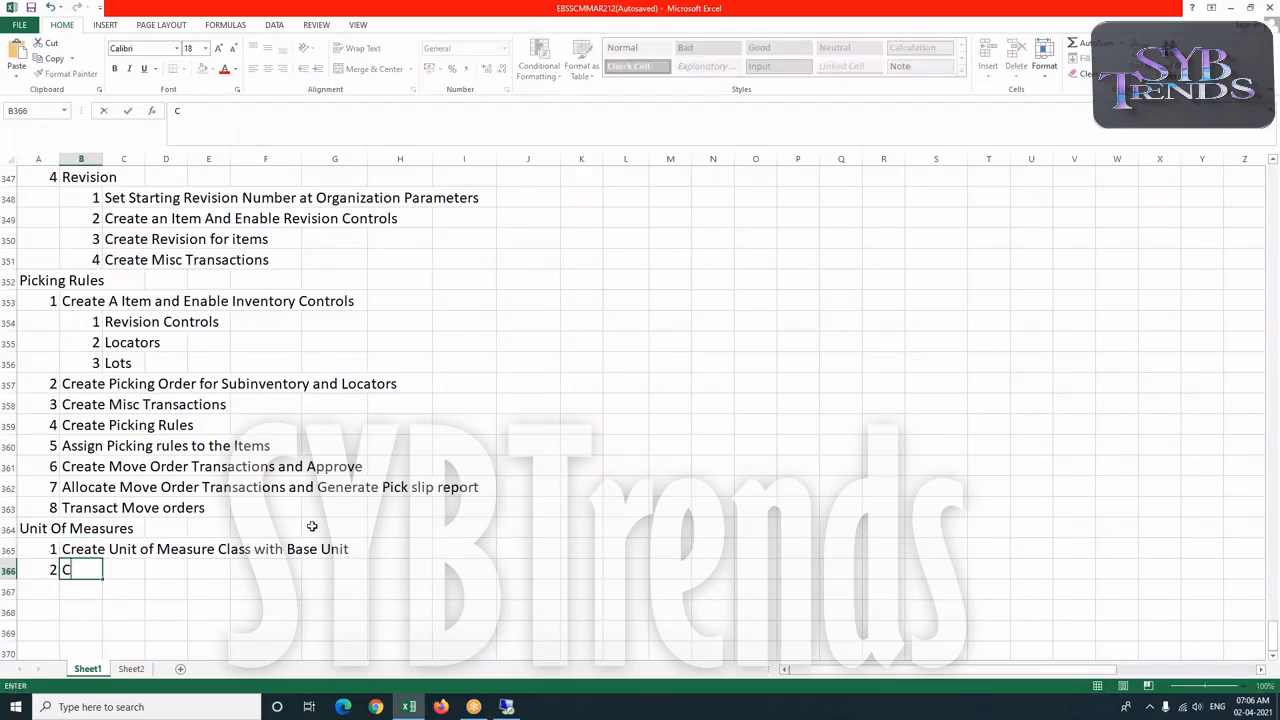
pyautogui.write('reate Unit of Me')
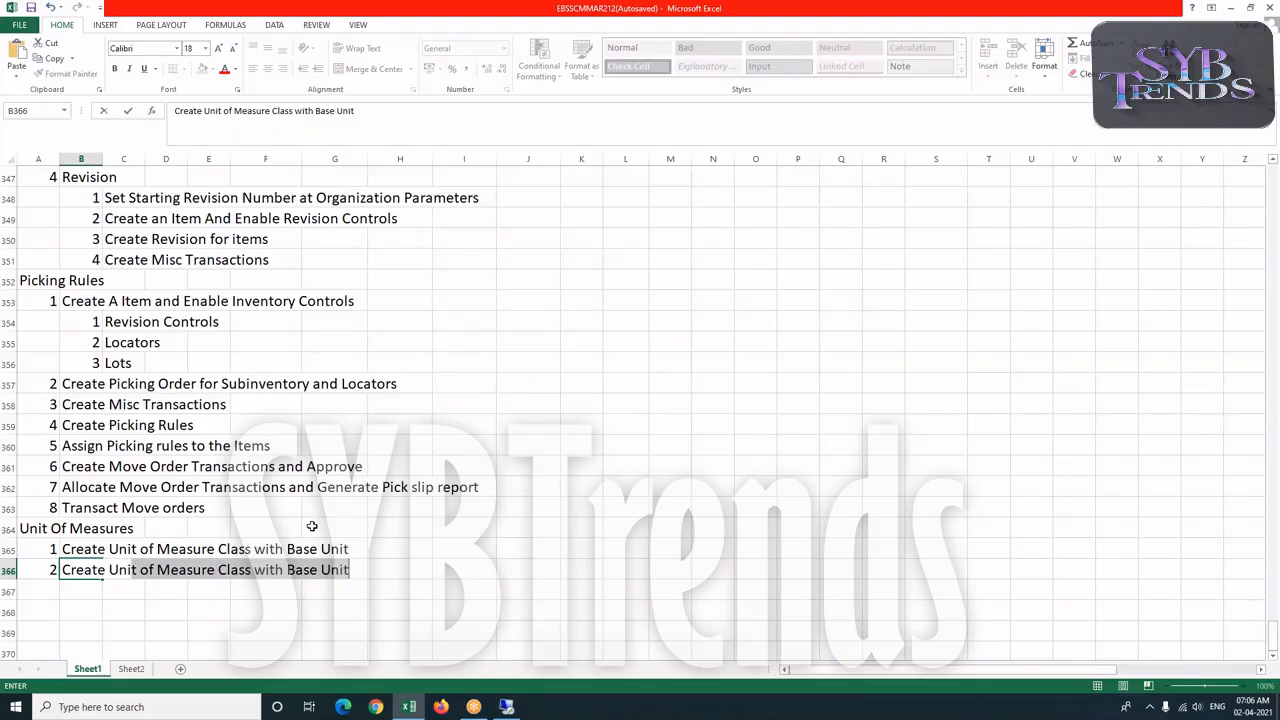
pyautogui.write('asures')
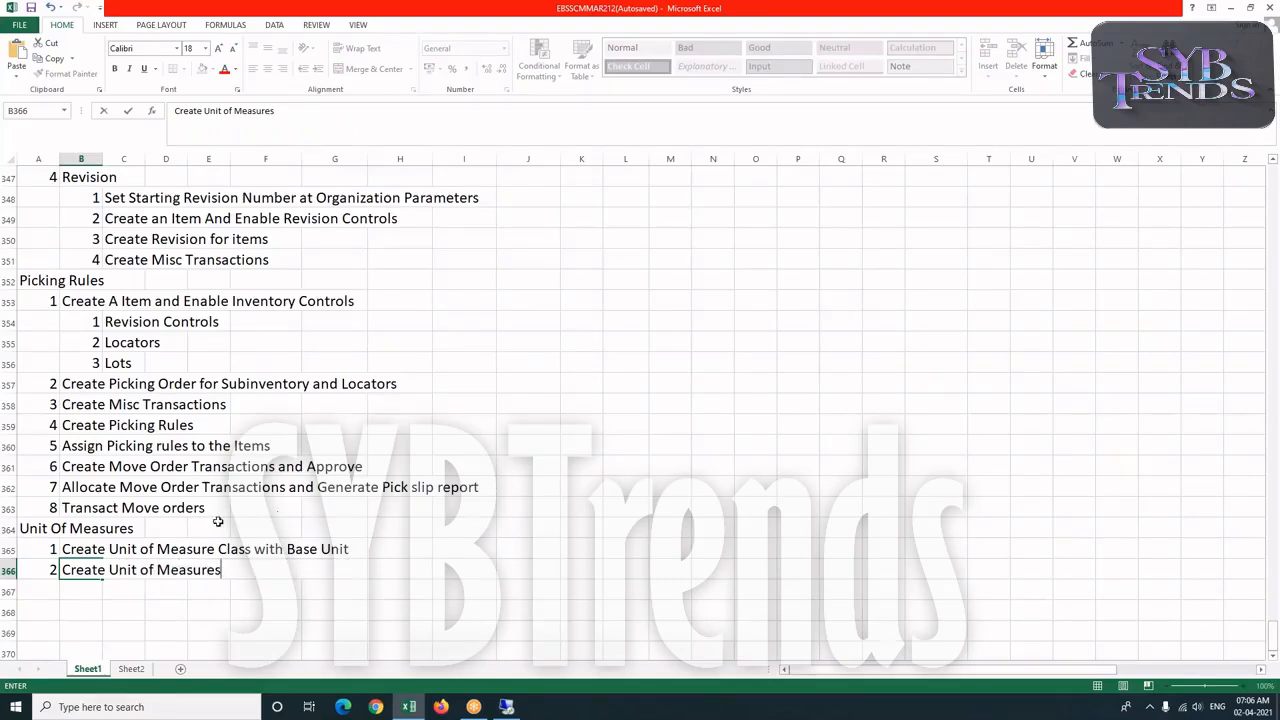
# Add entry 3 "Conversions" in row 367.
pyautogui.click(50, 590)
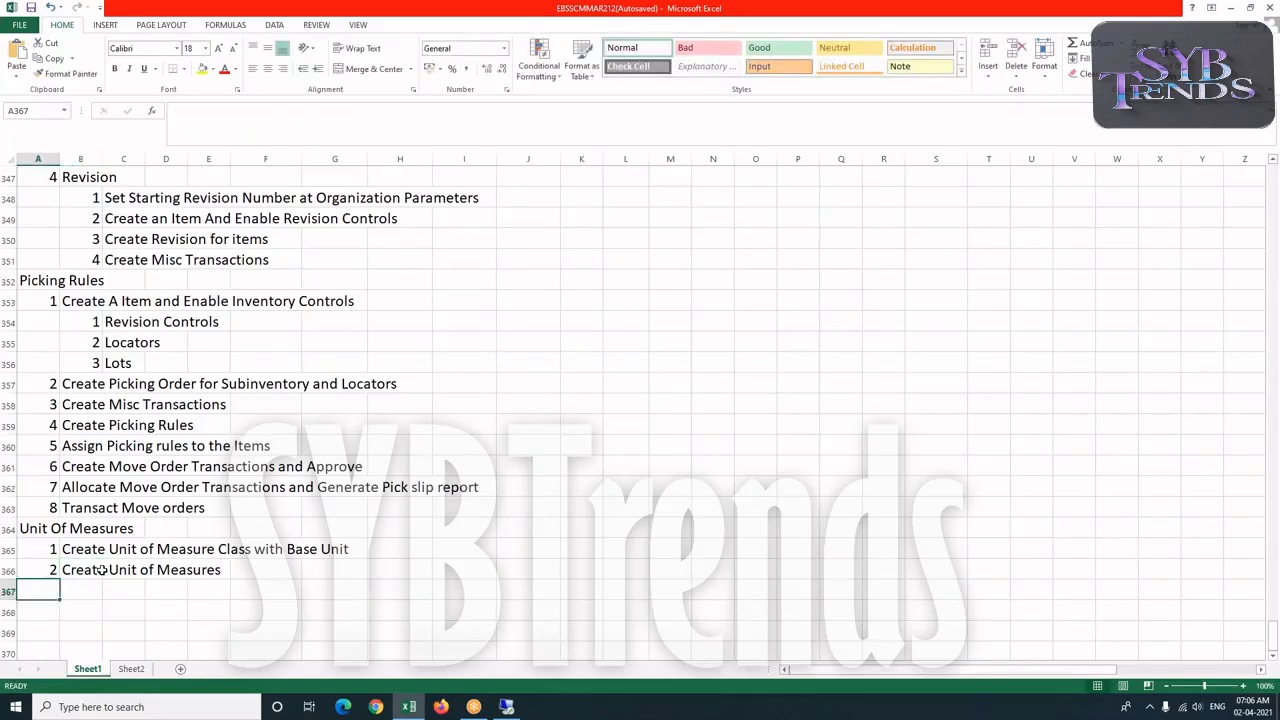
pyautogui.write('3')
pyautogui.press('Tab')
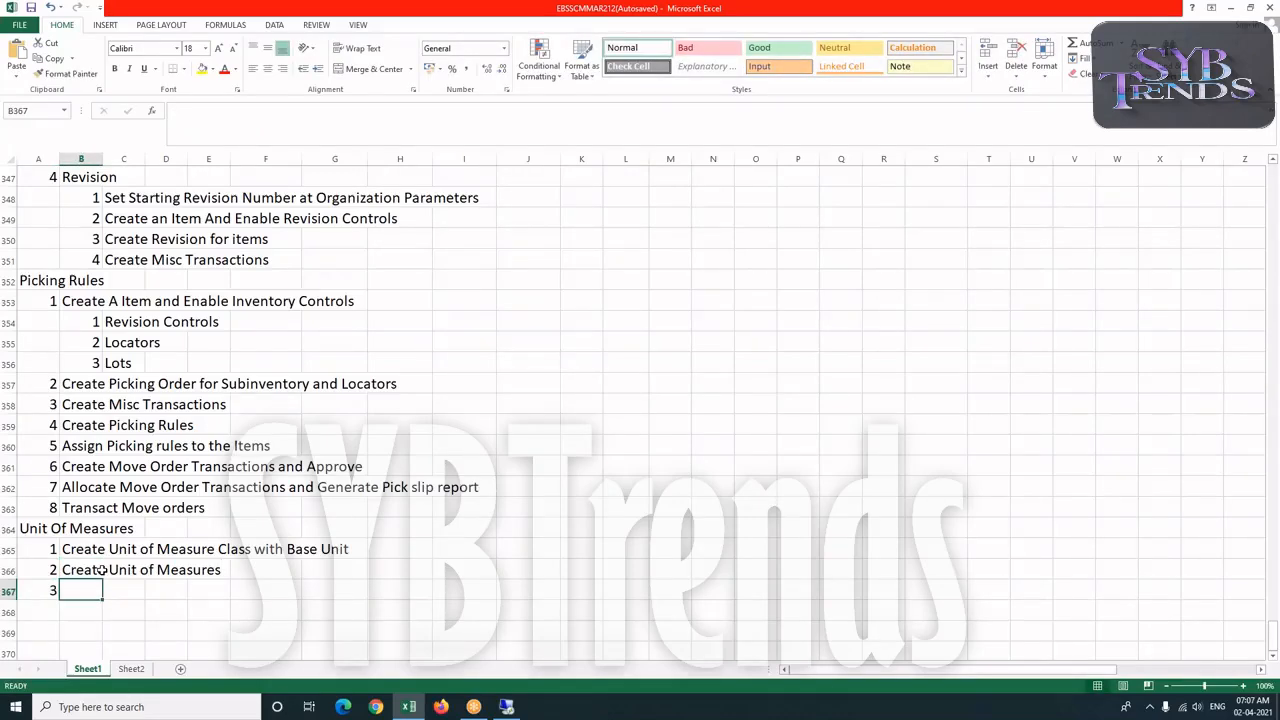
pyautogui.write('Conversions')
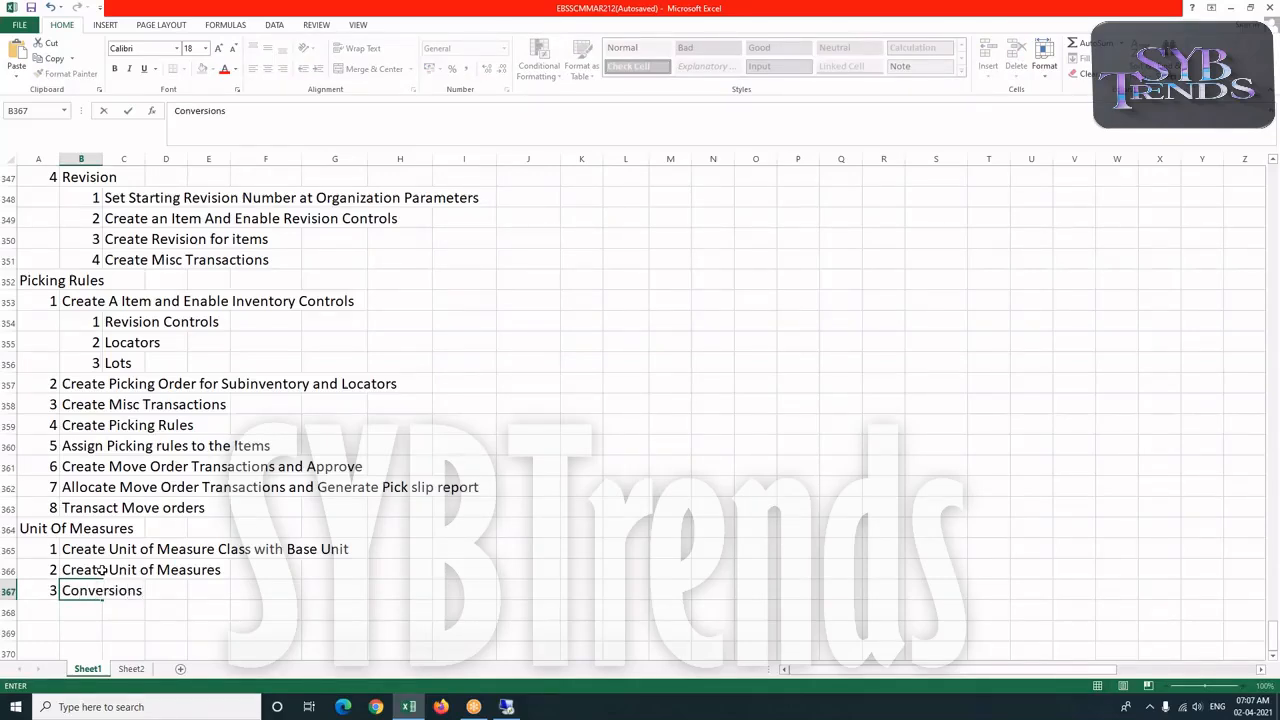
# Add sub-entry 1 "Standard Conversion" beneath Conversions, with its number in cell B368.
pyautogui.click(103, 611)
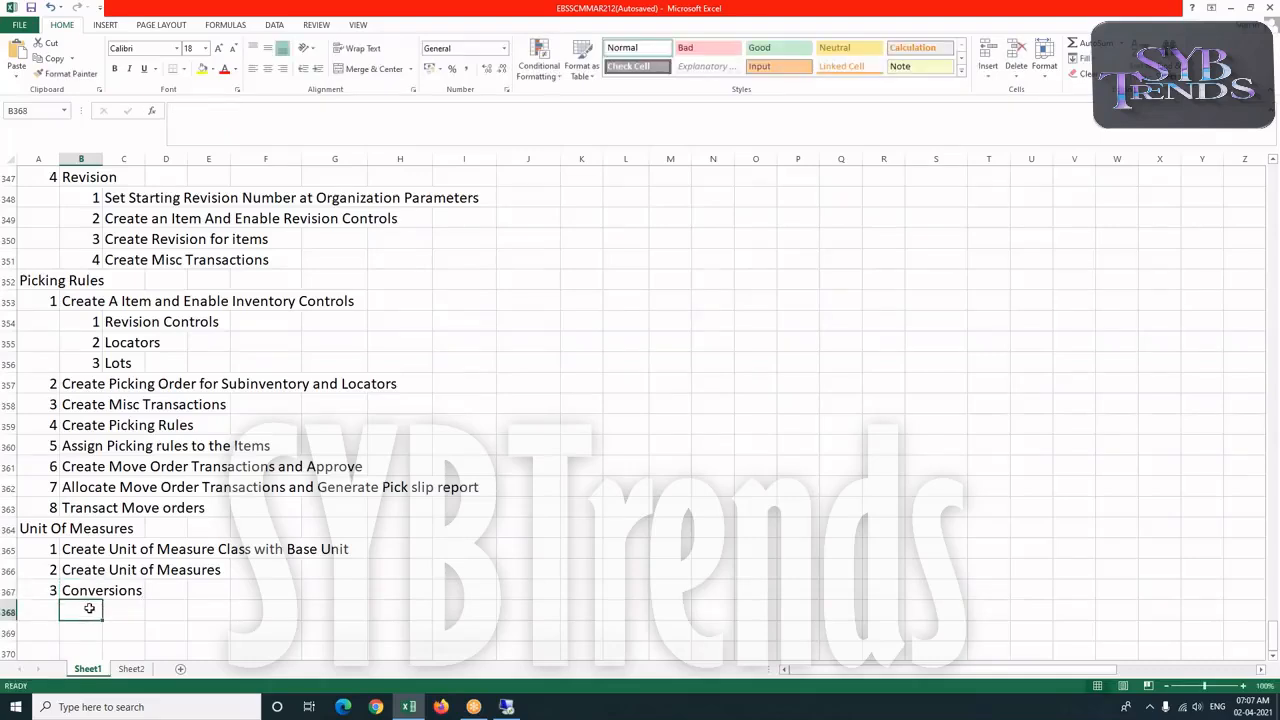
pyautogui.write('1')
pyautogui.press('Tab')
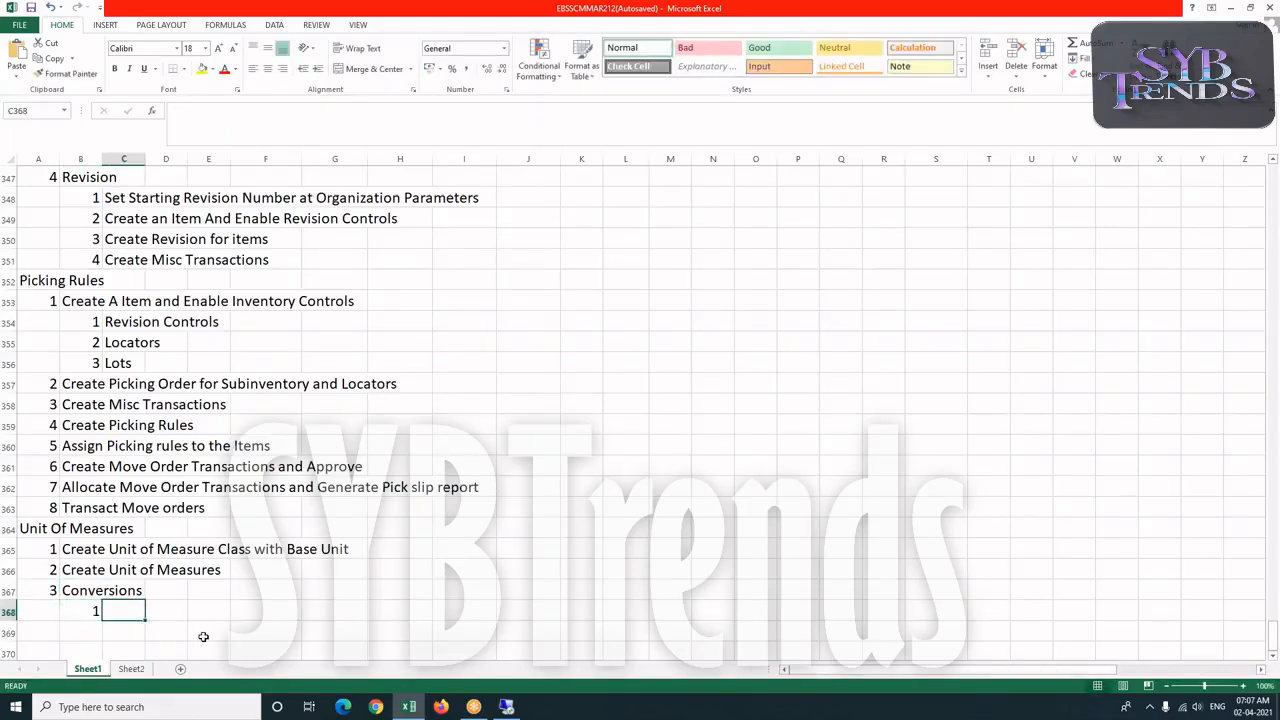
pyautogui.write('Standa')
pyautogui.write('Conver')
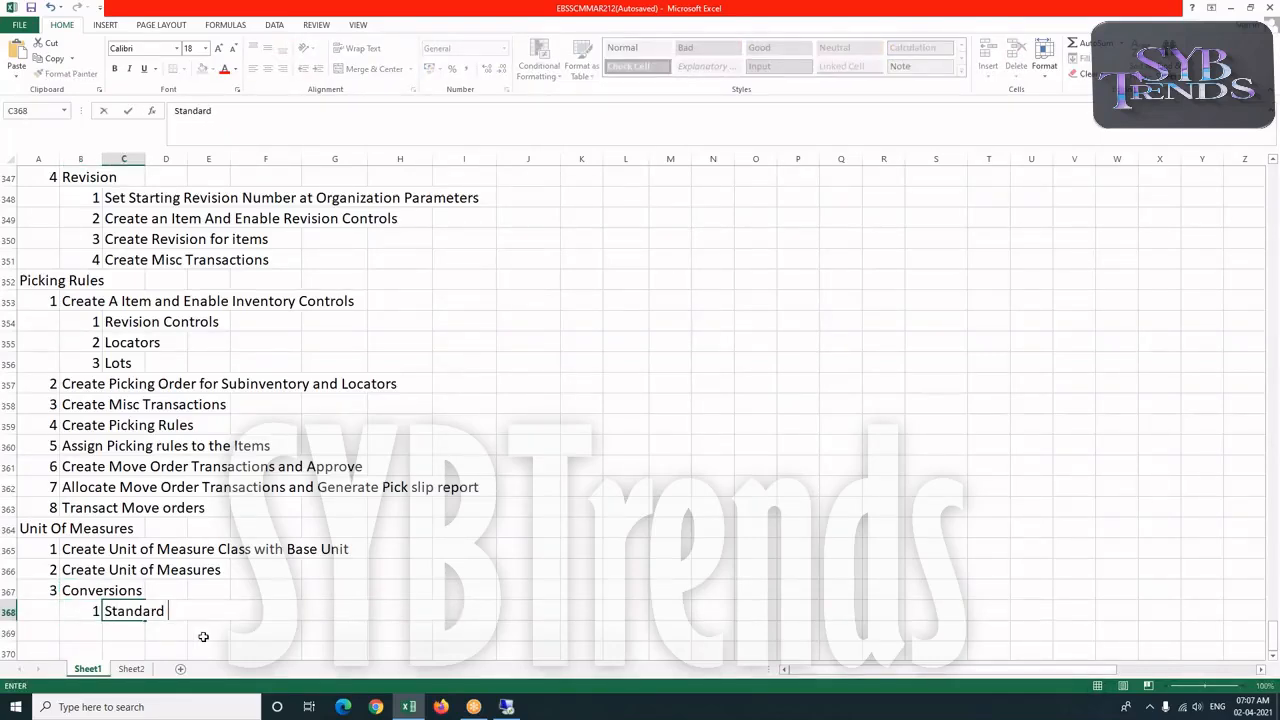
pyautogui.write('sion')
# Enter the note "by Default are Applicable for All the Items" in cell G368, beside Standard Conversion.
pyautogui.press('Right')
pyautogui.press('Right')
pyautogui.press('Right')
pyautogui.press('Right')
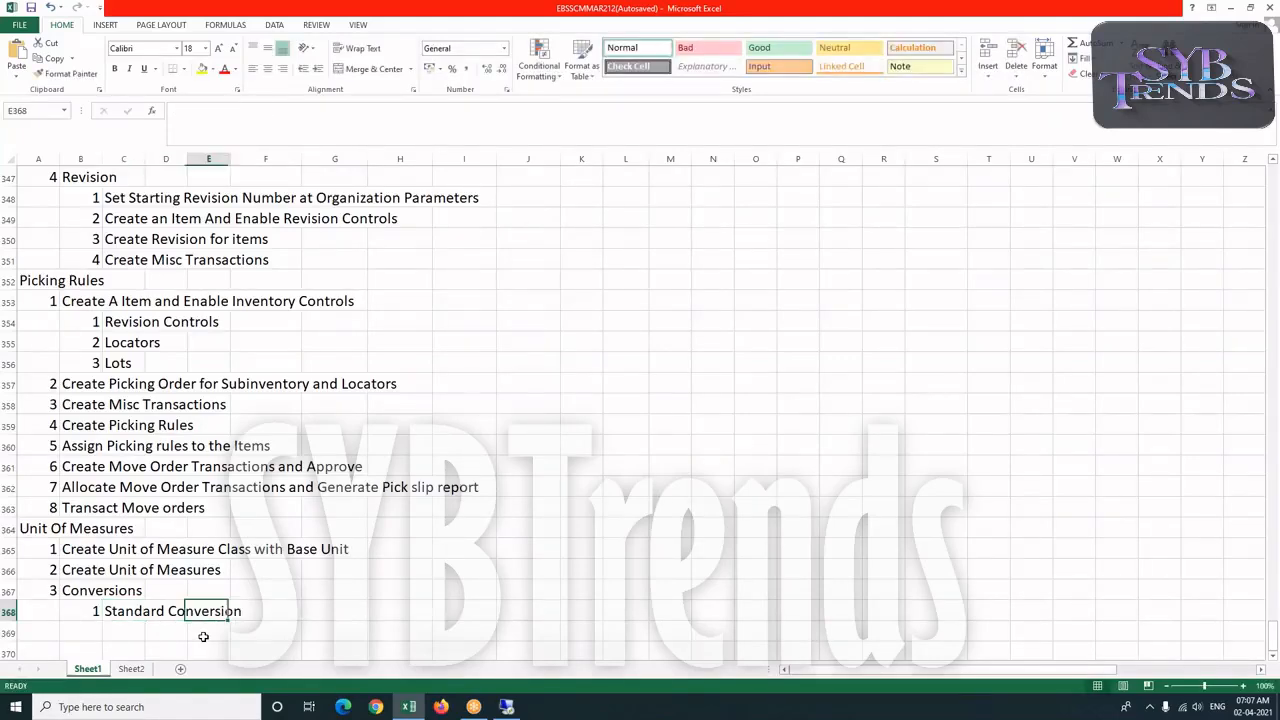
pyautogui.write('by ')
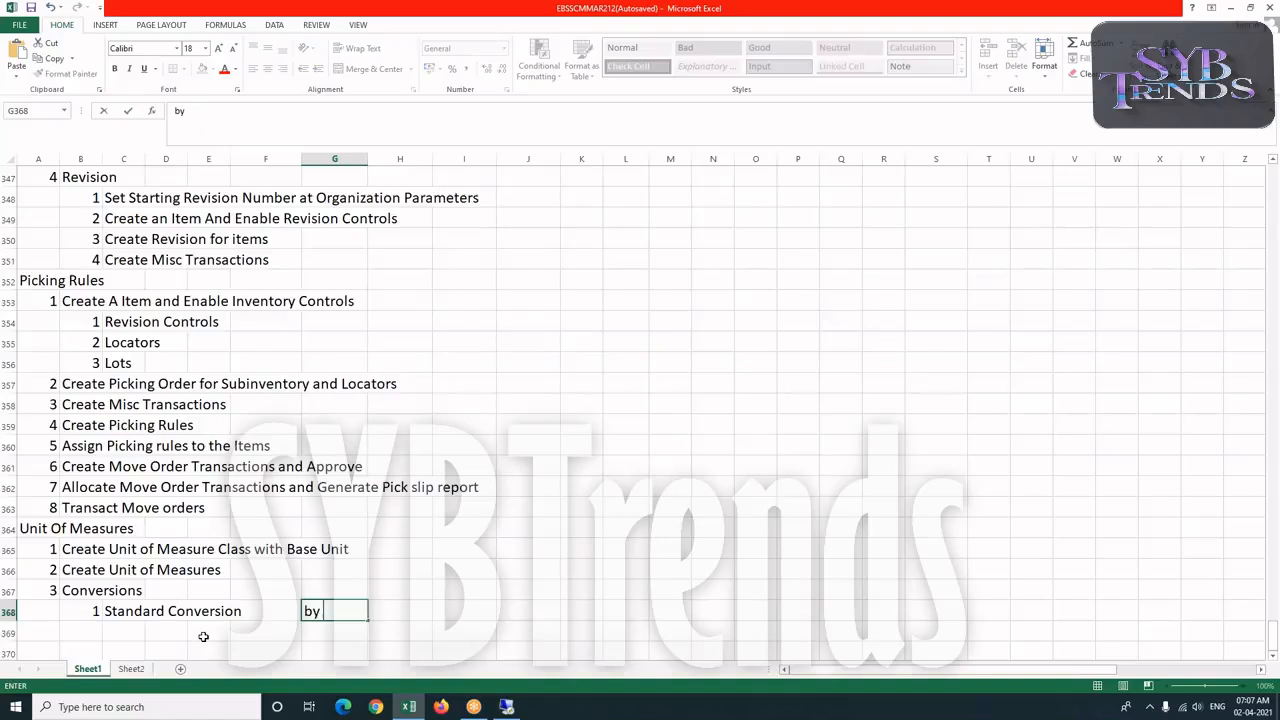
pyautogui.write('Default are')
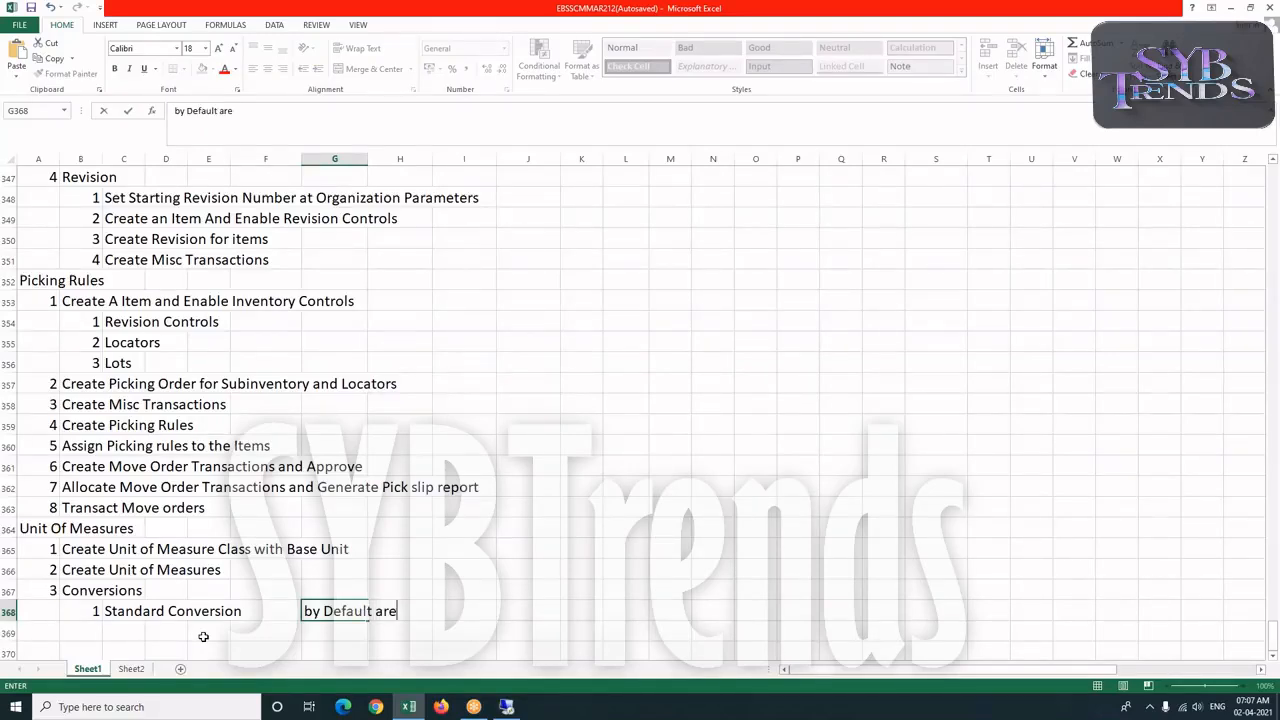
pyautogui.write(' Applicable fo')
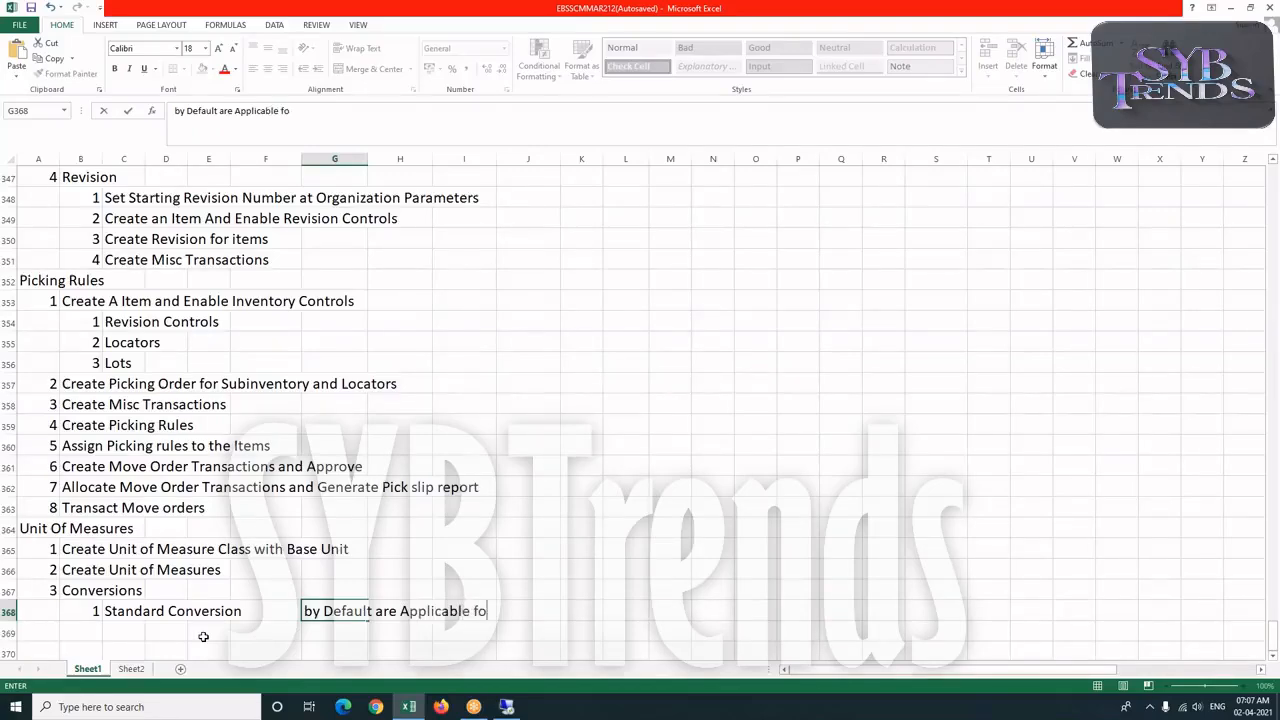
pyautogui.write('r All the Items')
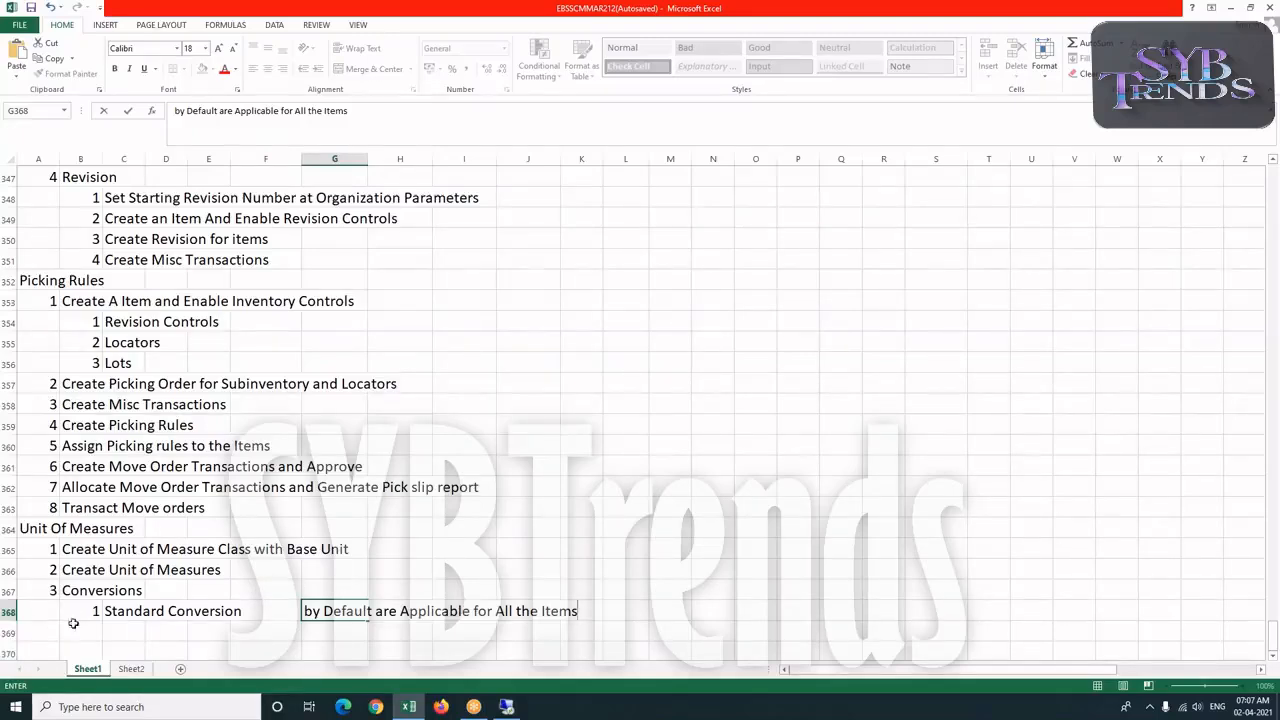
# Add entry 4 "Create An Item and Enable Required Attributes" in row 372, with its number in column A.
pyautogui.scroll(-1, 92, 621)
pyautogui.scroll(-2, 92, 621)
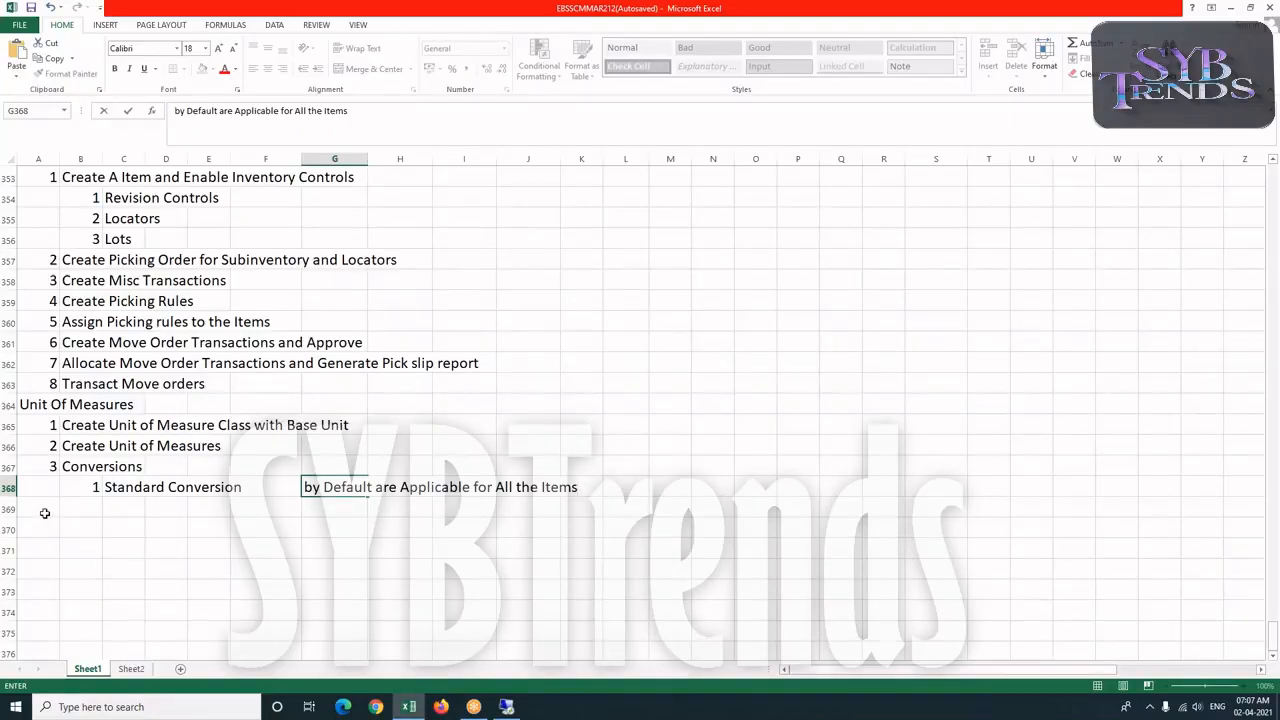
pyautogui.click(42, 571)
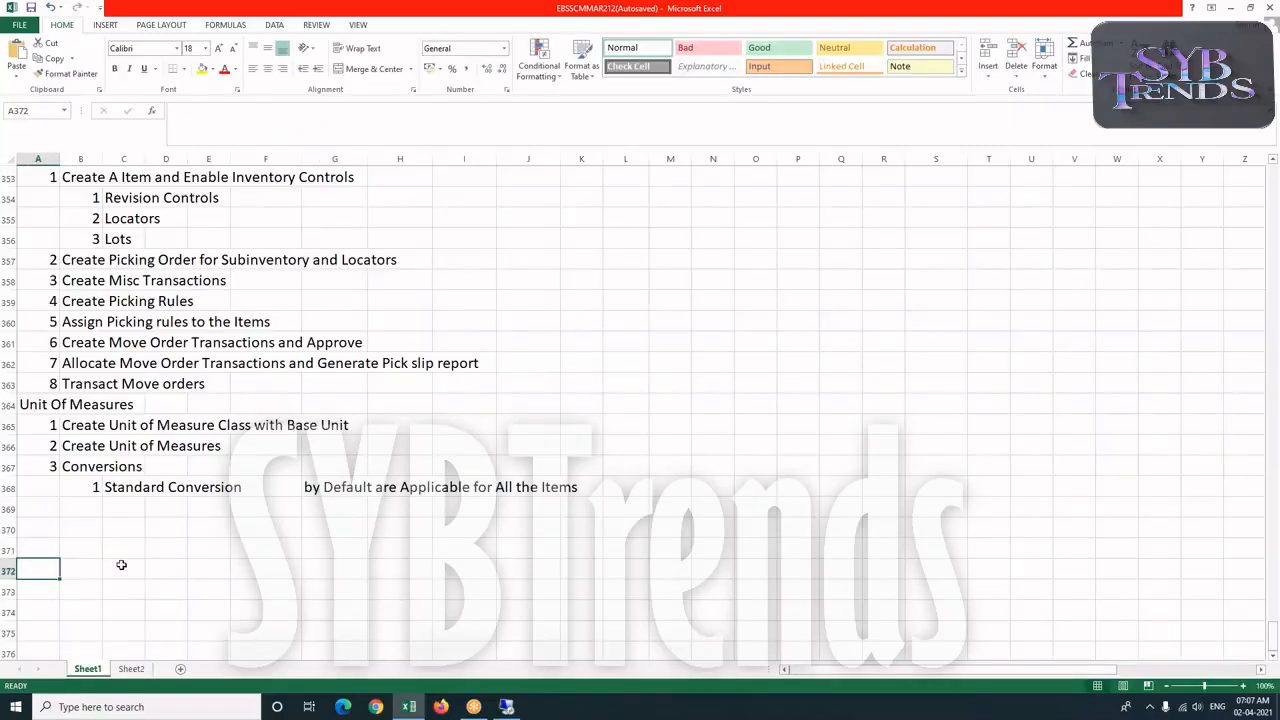
pyautogui.write('4')
pyautogui.press('Tab')
pyautogui.write('C')
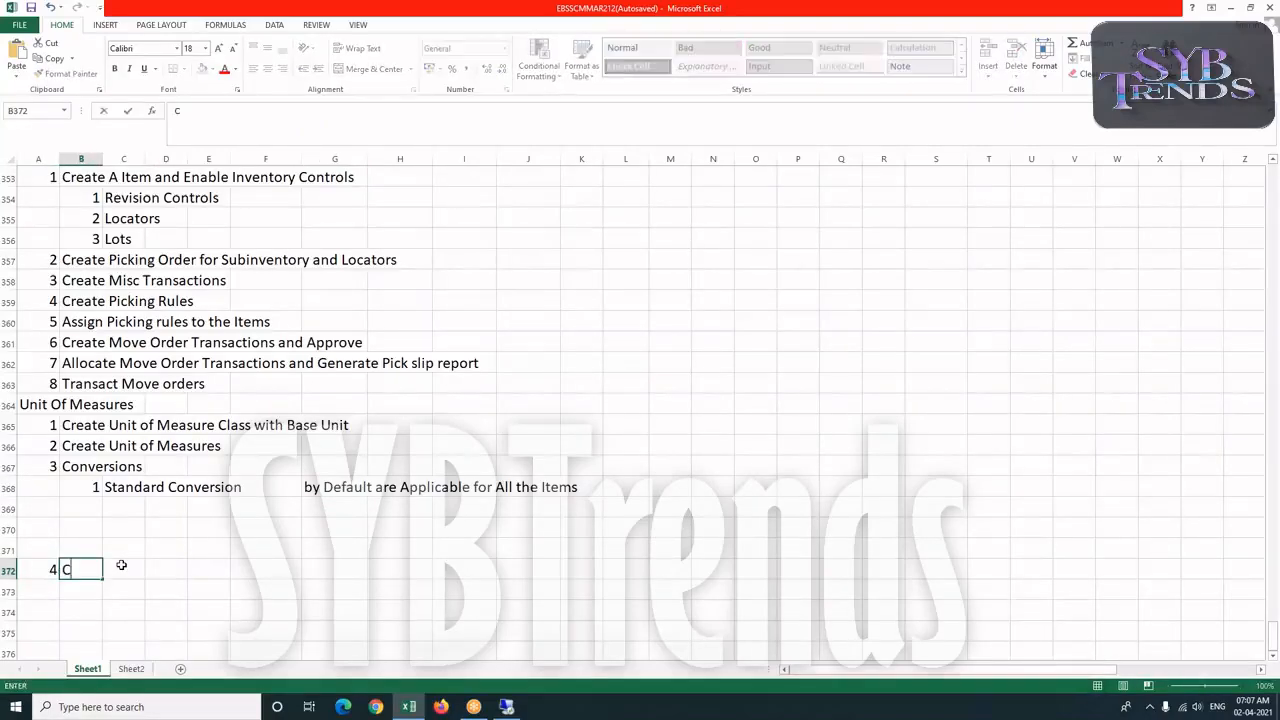
pyautogui.write('reate An Ite')
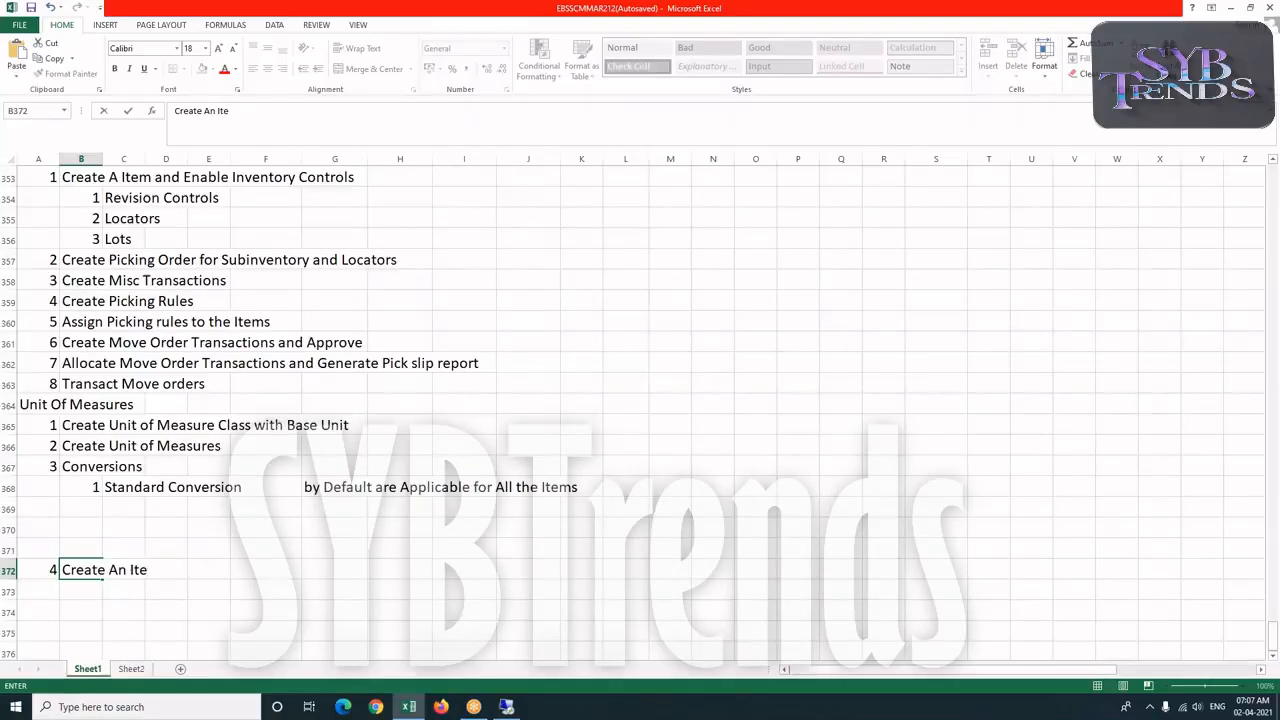
pyautogui.write('m and Enable')
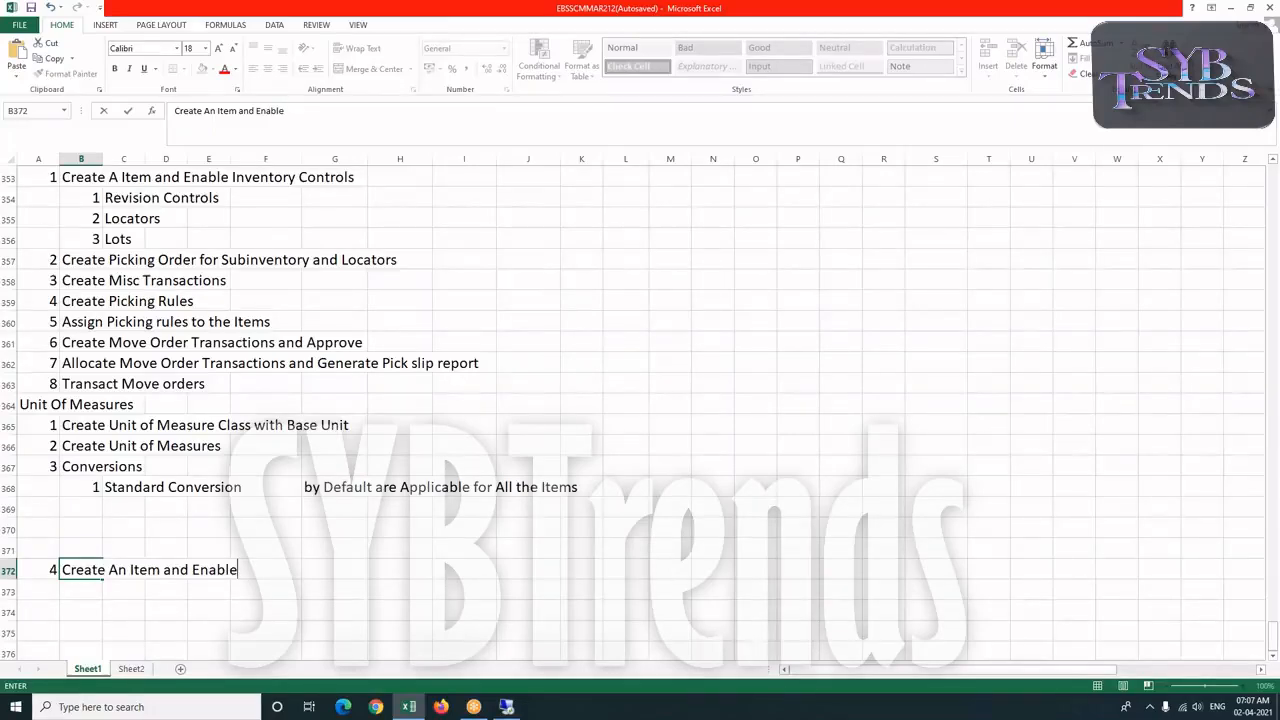
pyautogui.write(' Requires')
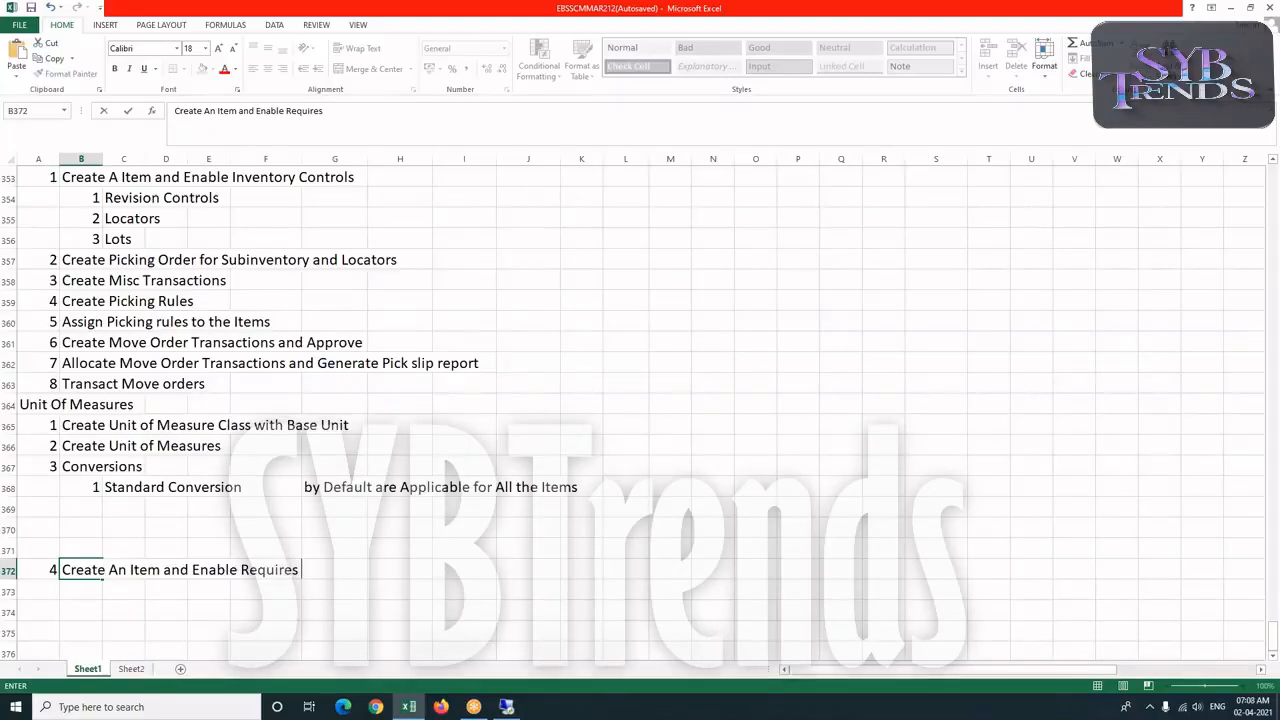
pyautogui.press('BackSpace')
pyautogui.write('d Attributes')
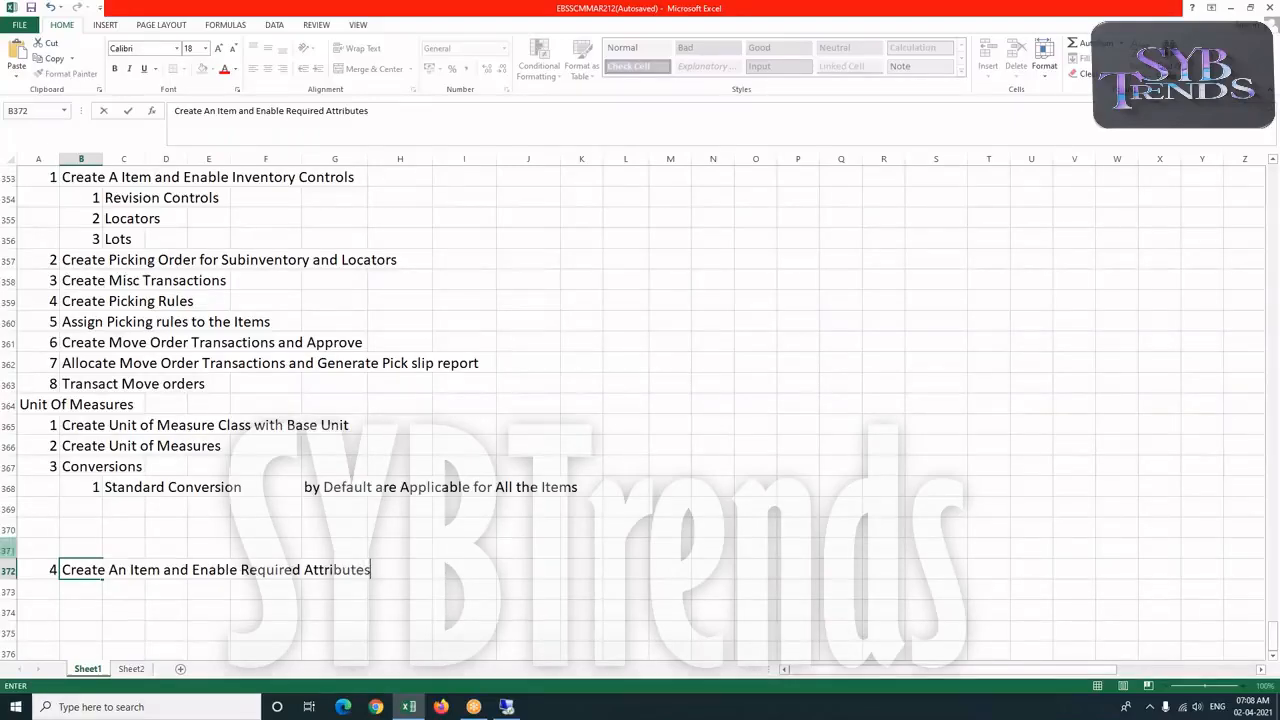
pyautogui.click(59, 603)
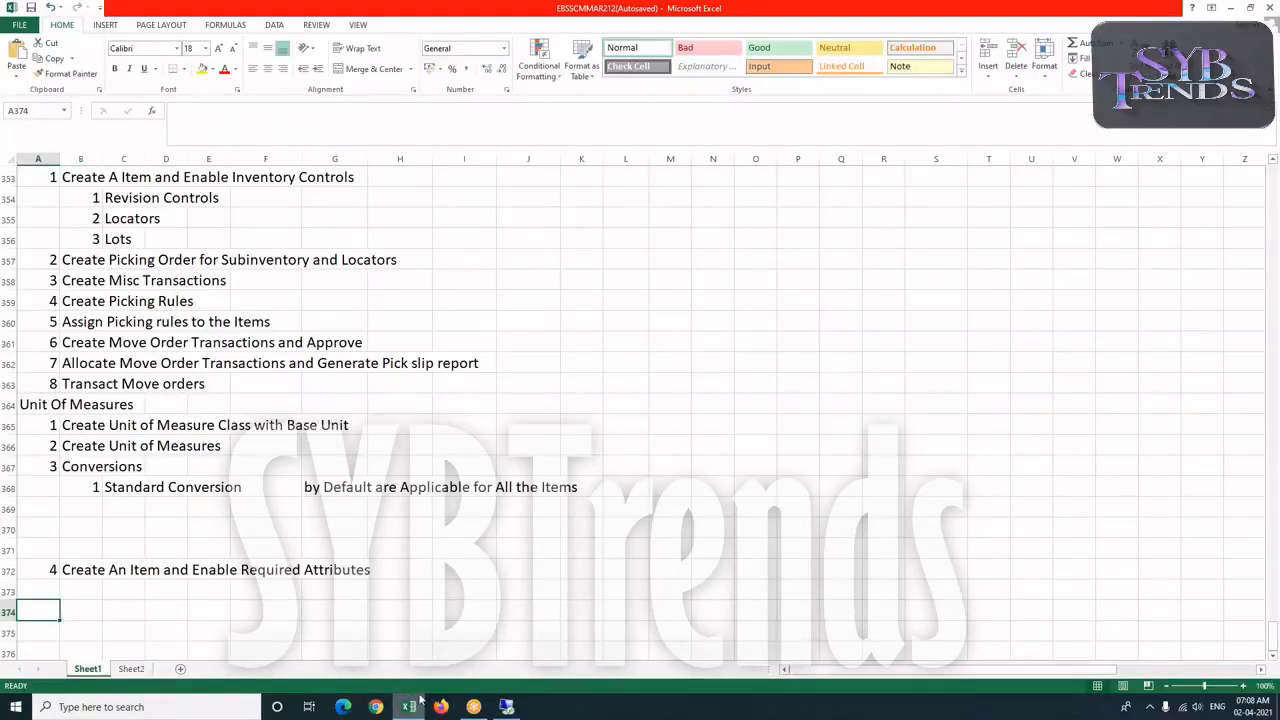
# Switch to Oracle Applications and open the Master Items form from the Items functions.
pyautogui.click(503, 706)
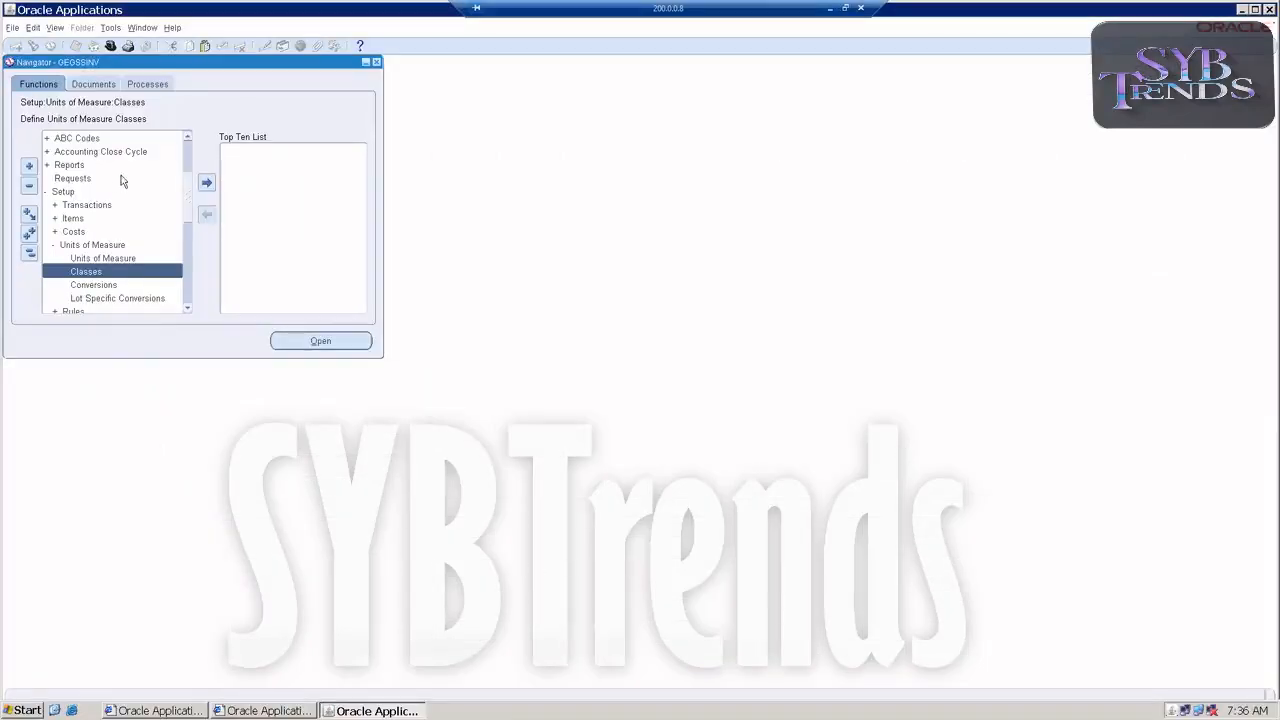
pyautogui.scroll(2, 103, 215)
pyautogui.scroll(2, 97, 214)
pyautogui.doubleClick(64, 178)
pyautogui.click(73, 192)
pyautogui.doubleClick(77, 190)
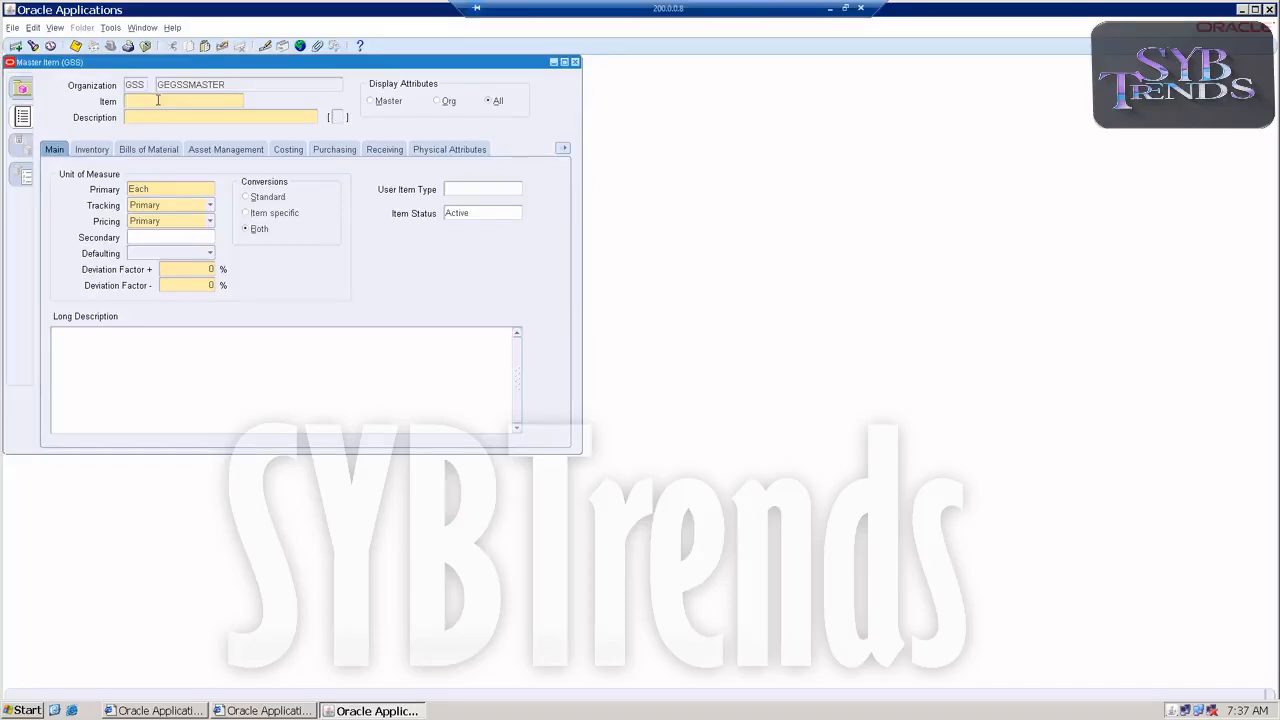
# Name the new master item GEGSSSTDUOM and use the same text as its description.
pyautogui.write('GEGSSSTDUOM')
pyautogui.moveTo(191, 101); pyautogui.dragTo(7, 118)
pyautogui.hotkey('ctrl', 'c')
pyautogui.click(140, 117)
pyautogui.hotkey('ctrl', 'v')
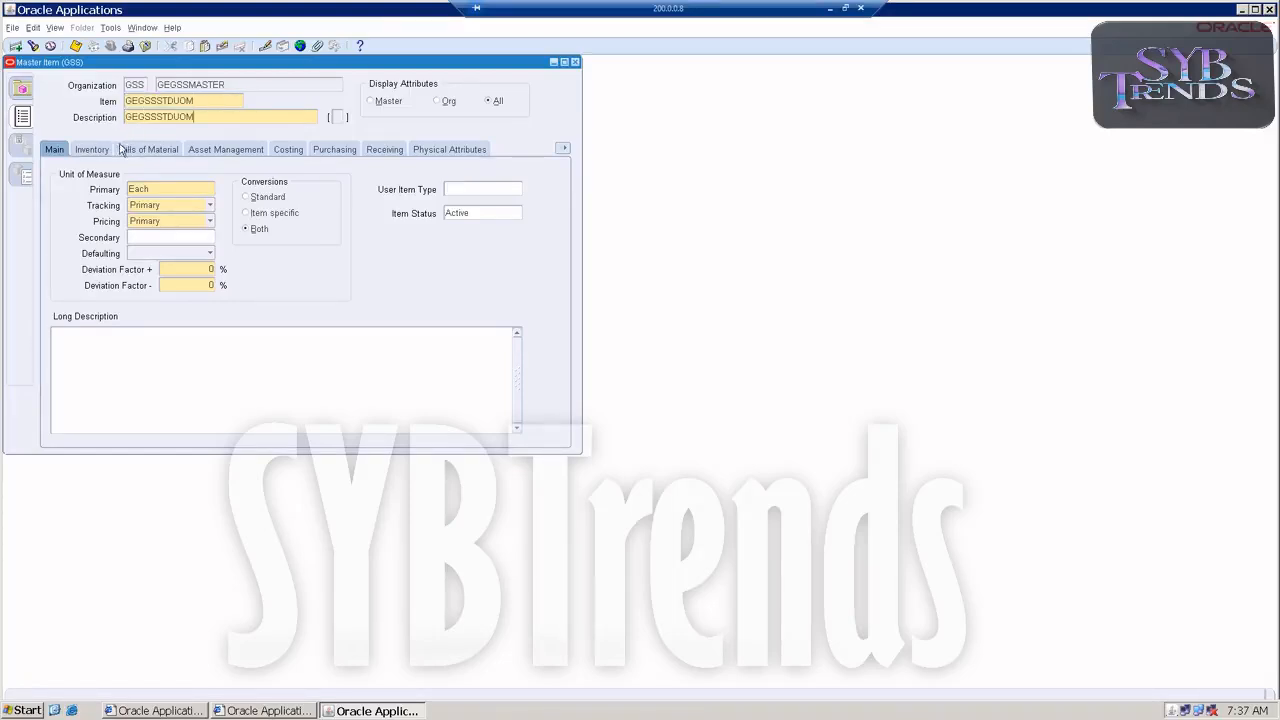
# Set the item's primary unit of measure to eqt from class GEGSSWT and save the item.
pyautogui.click(52, 155)
pyautogui.click(162, 190)
pyautogui.click(216, 195)
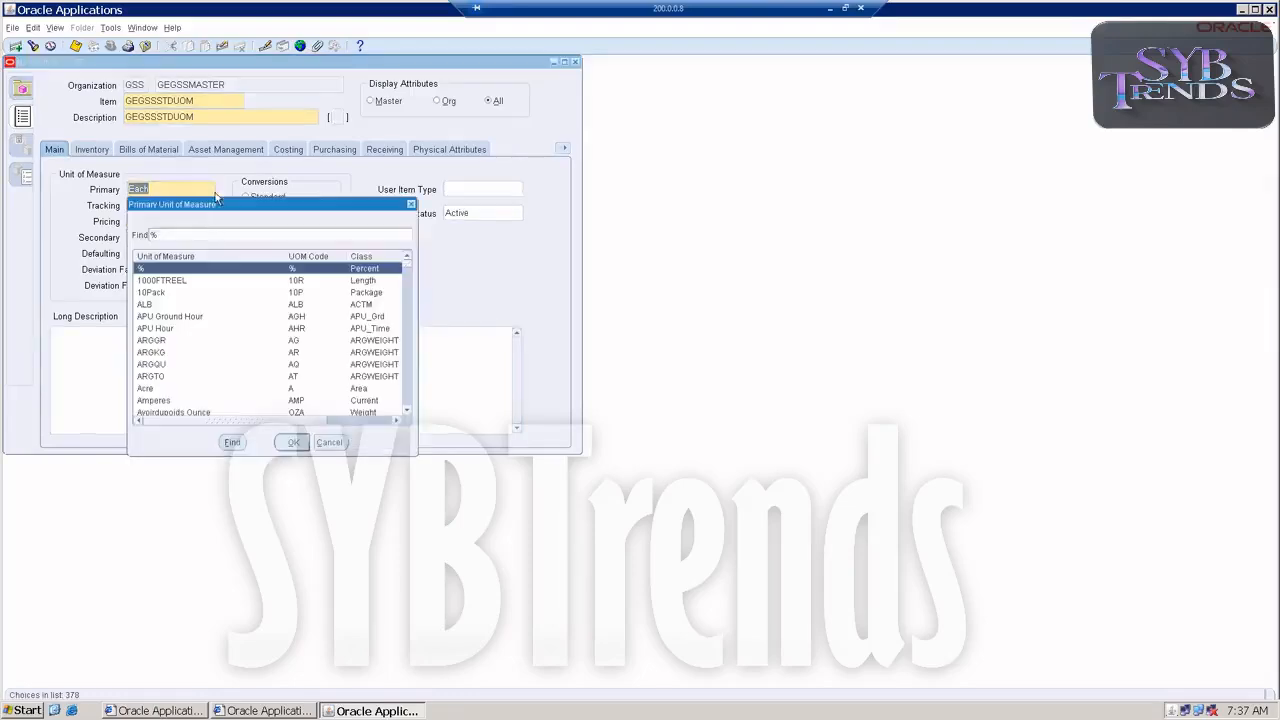
pyautogui.scroll(-3, 194, 364)
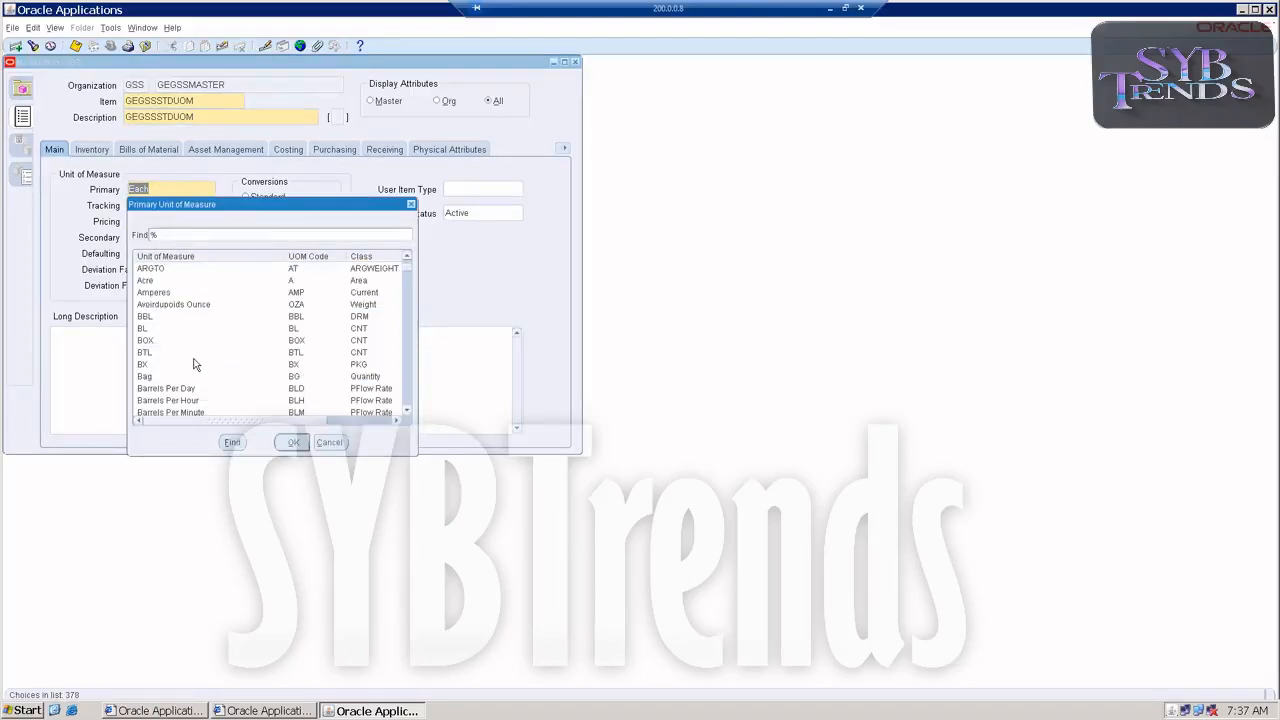
pyautogui.write('e')
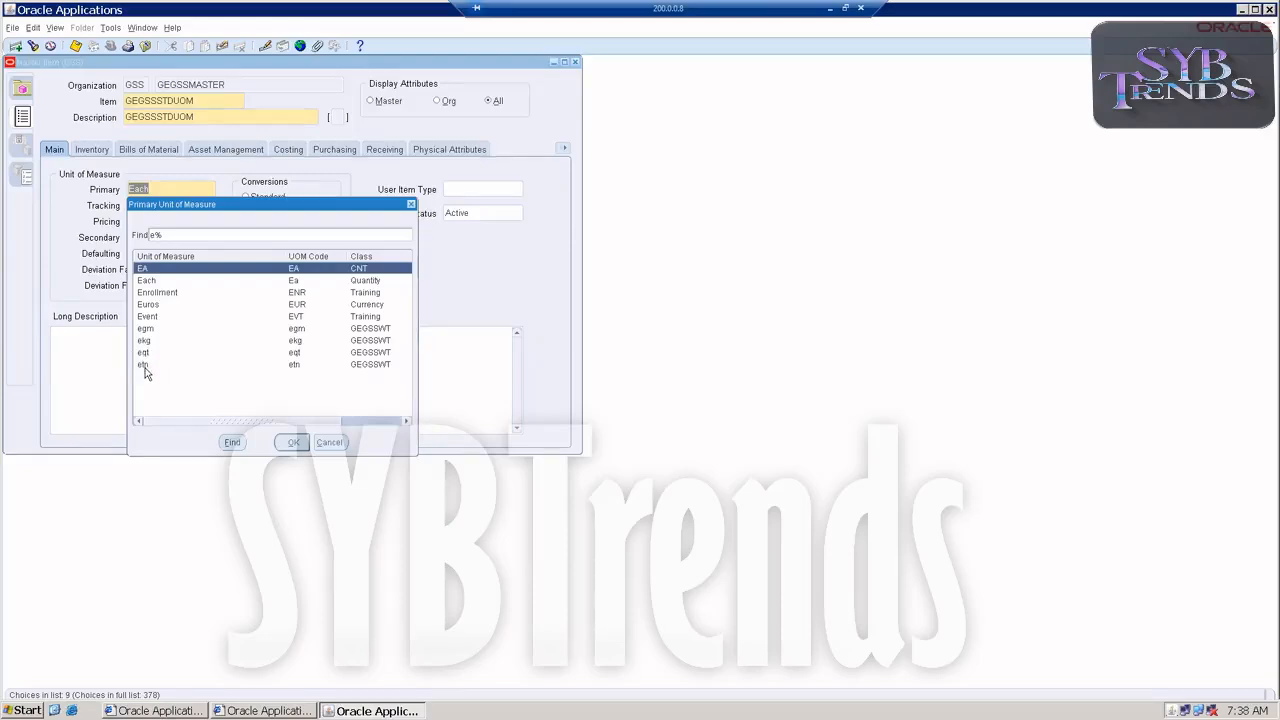
pyautogui.click(146, 354)
pyautogui.doubleClick(146, 354)
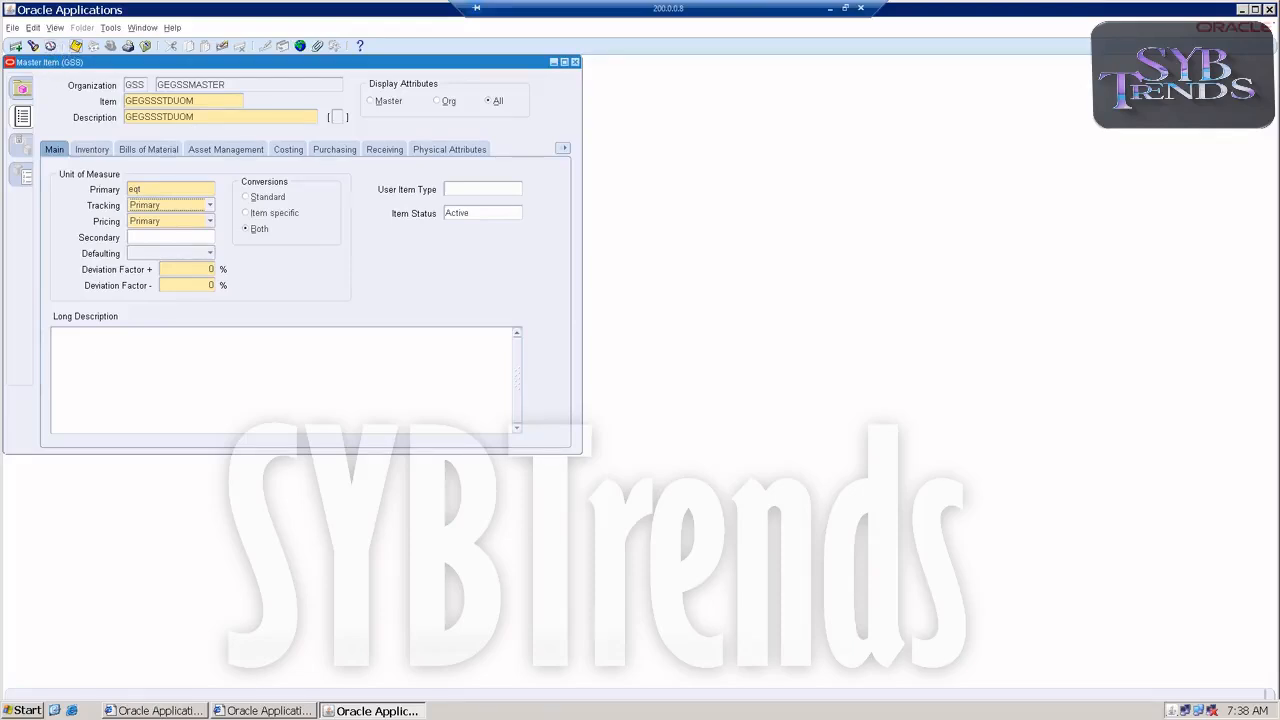
# Apply the Finished Good template to the item, save it, and close the Master Item form.
pyautogui.click(110, 27)
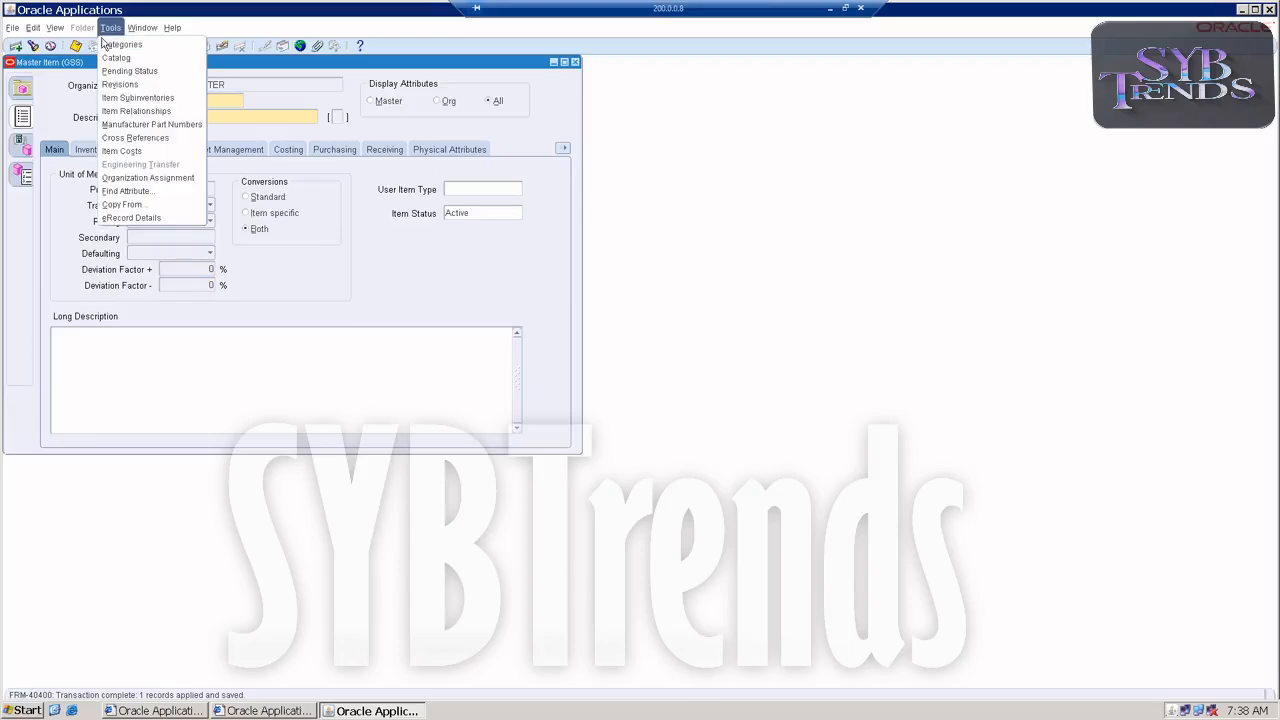
pyautogui.click(112, 204)
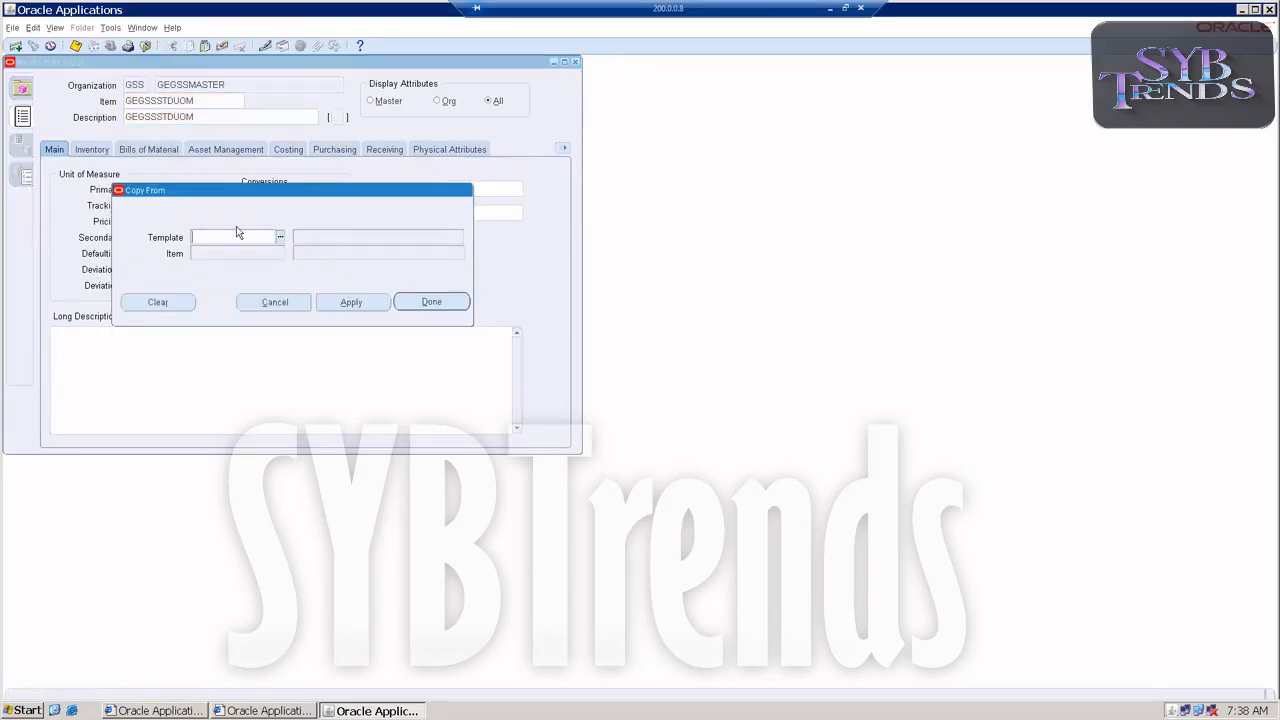
pyautogui.write('fini')
pyautogui.press('Tab')
pyautogui.click(352, 303)
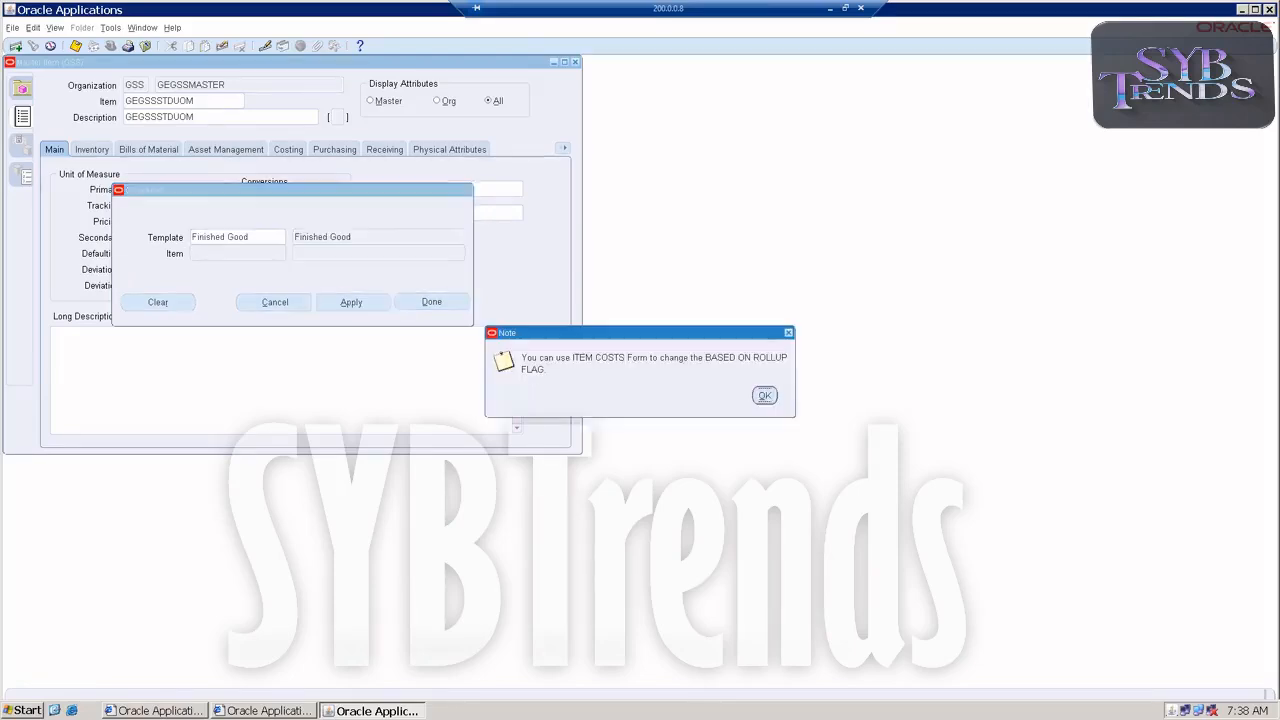
pyautogui.press('Return')
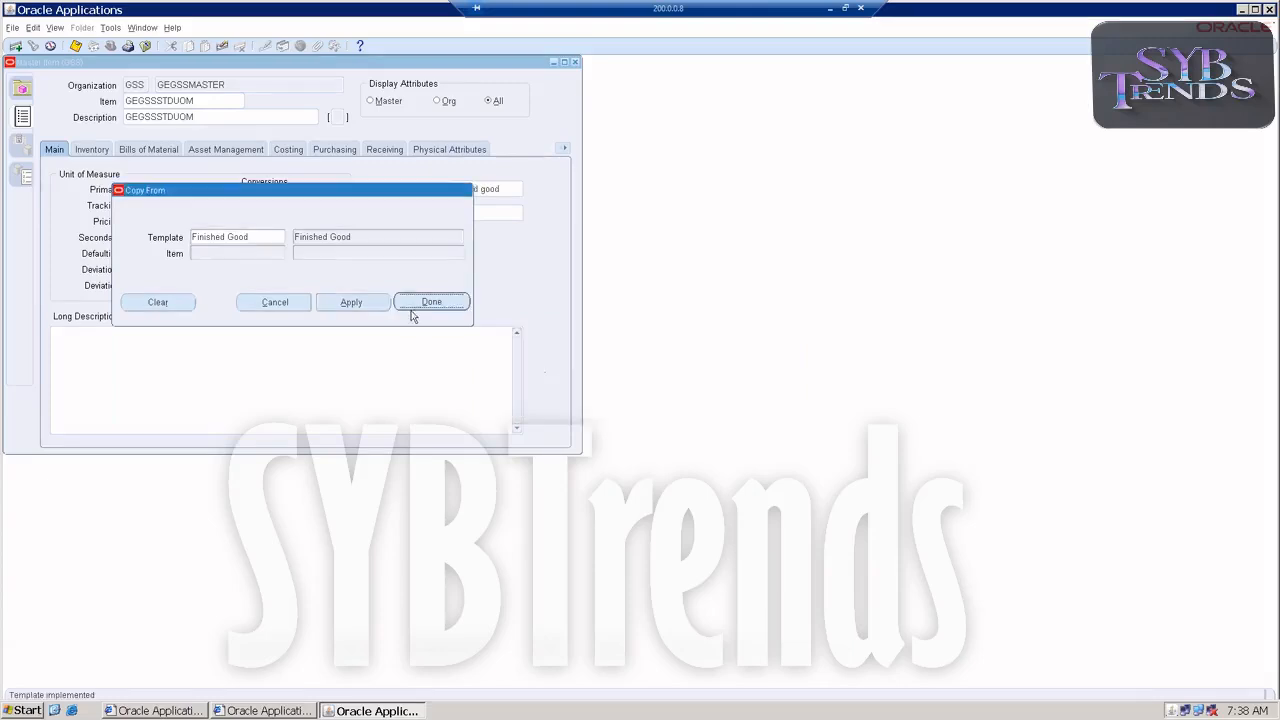
pyautogui.click(425, 303)
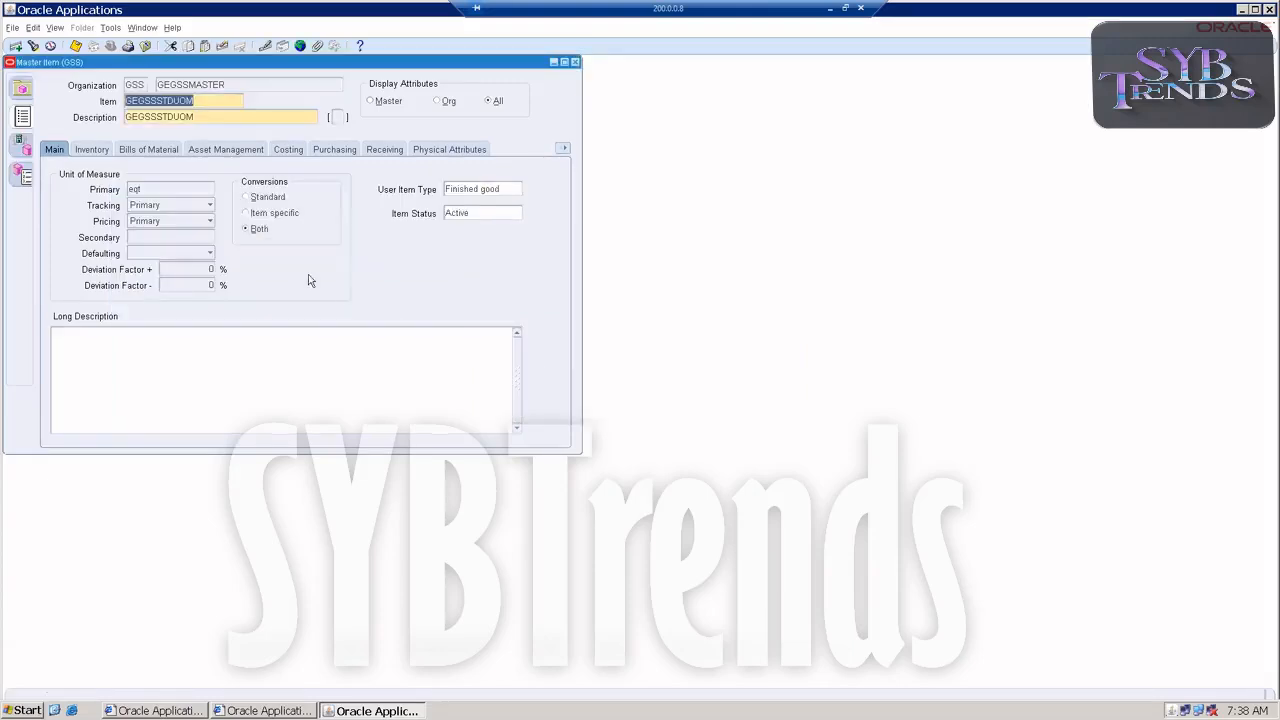
pyautogui.click(76, 47)
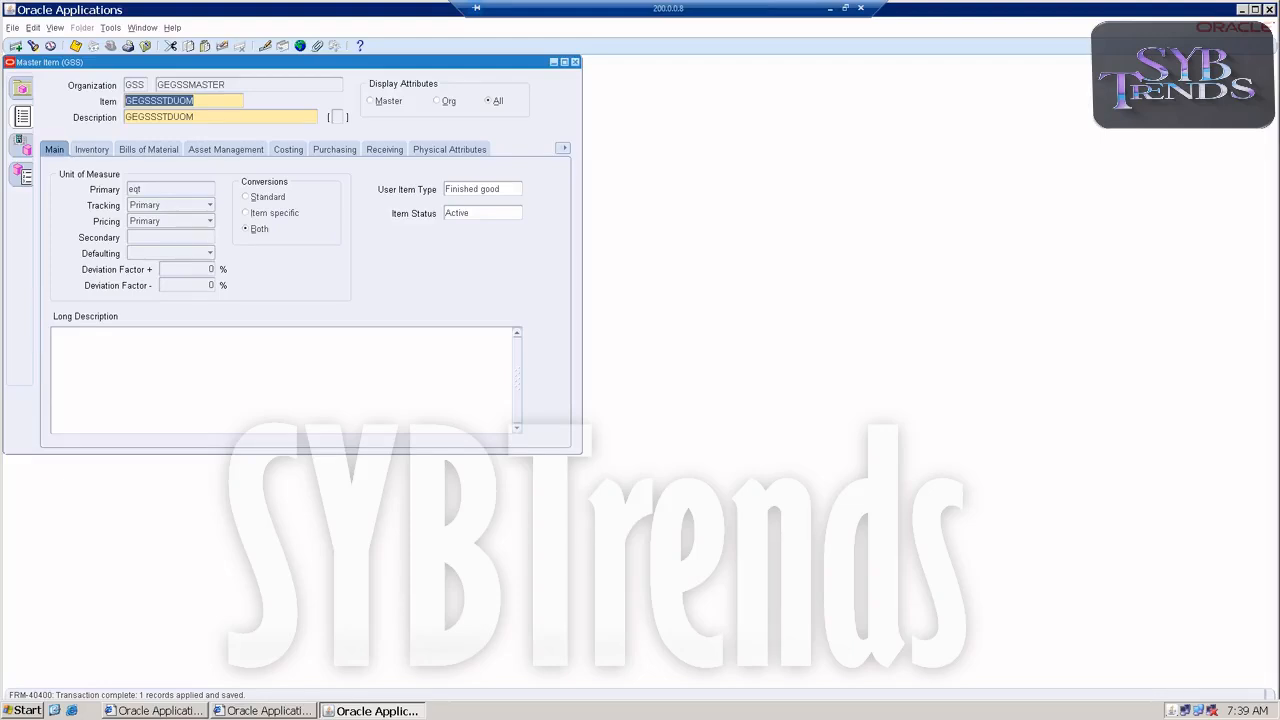
pyautogui.click(575, 62)
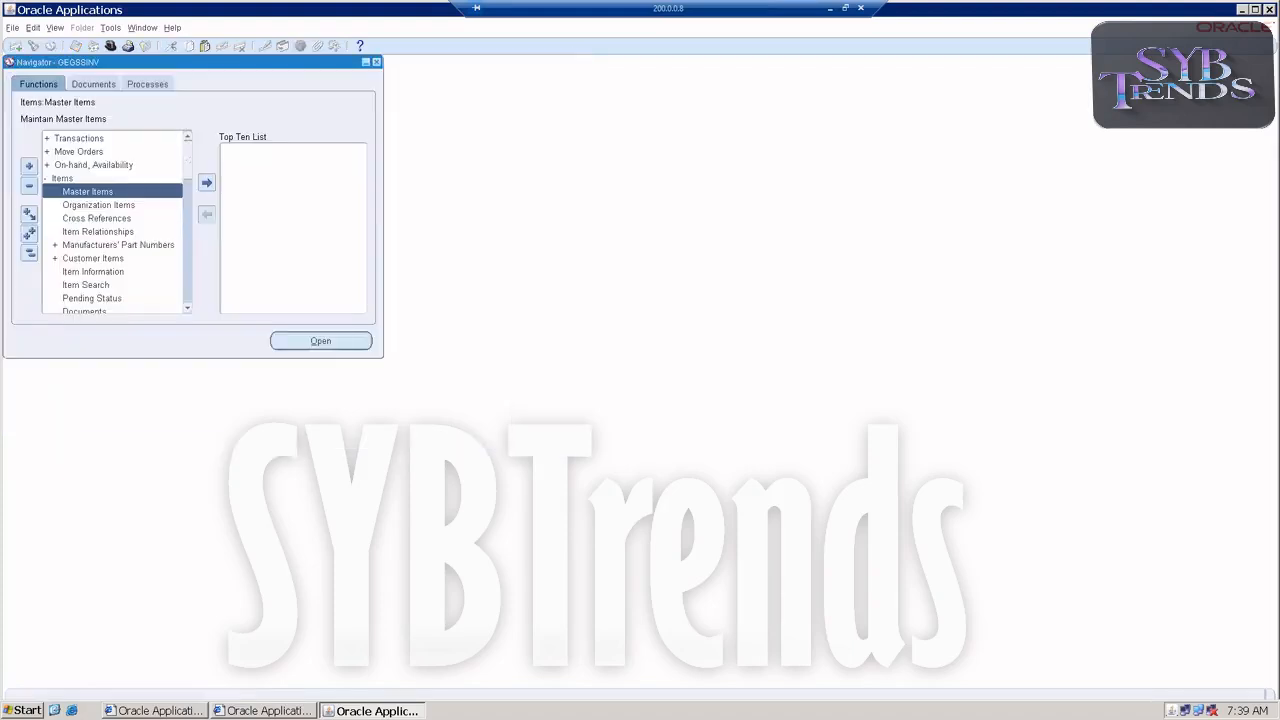
# Open the Miscellaneous Transaction form from the Transactions functions.
pyautogui.doubleClick(76, 140)
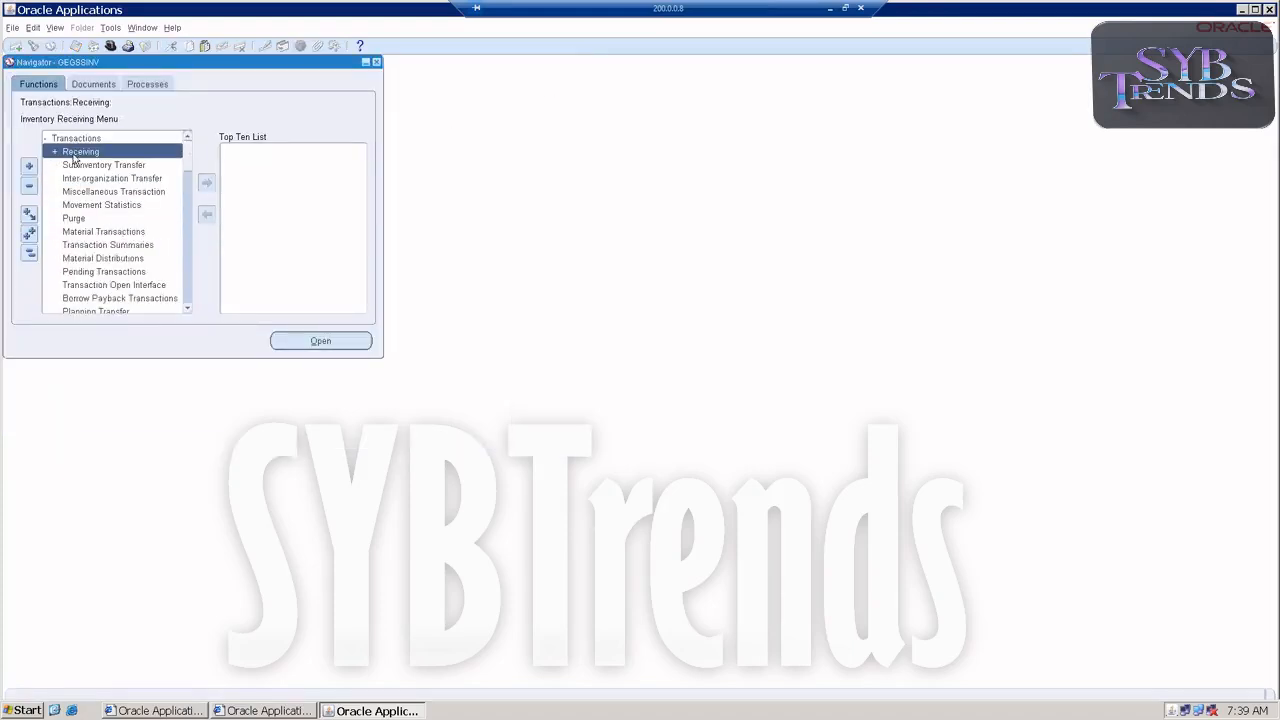
pyautogui.click(78, 192)
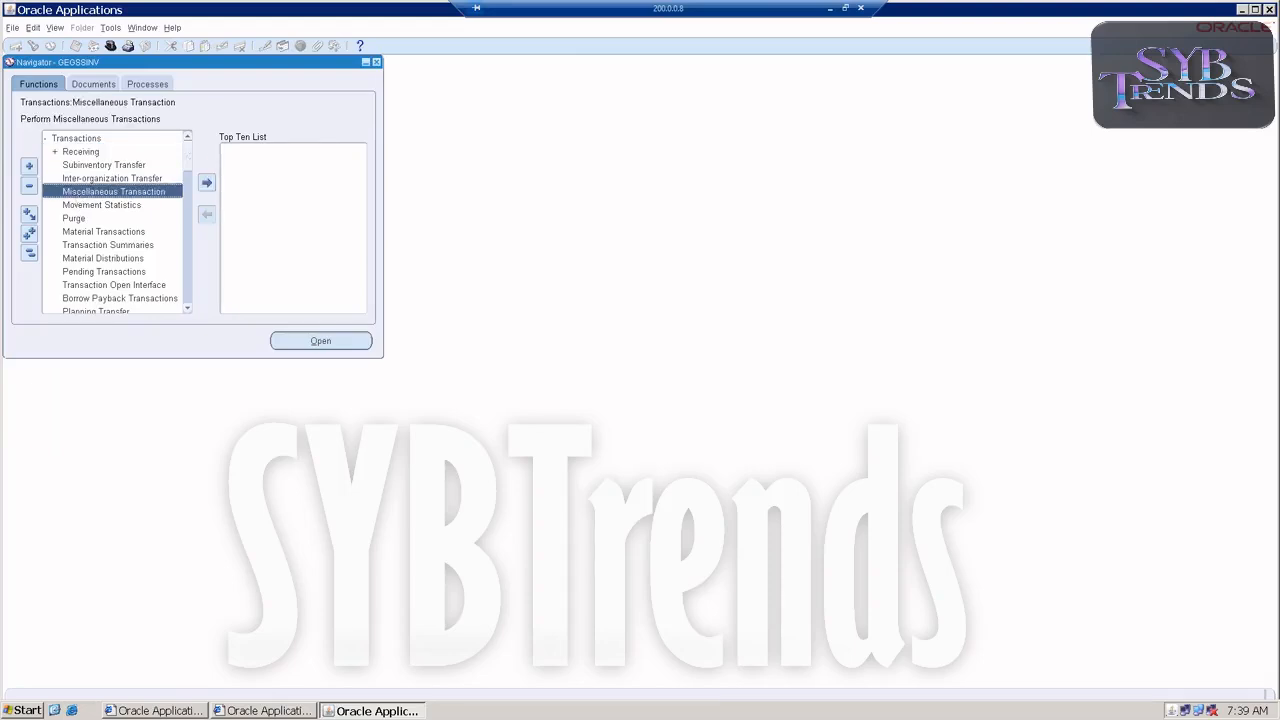
pyautogui.doubleClick(160, 187)
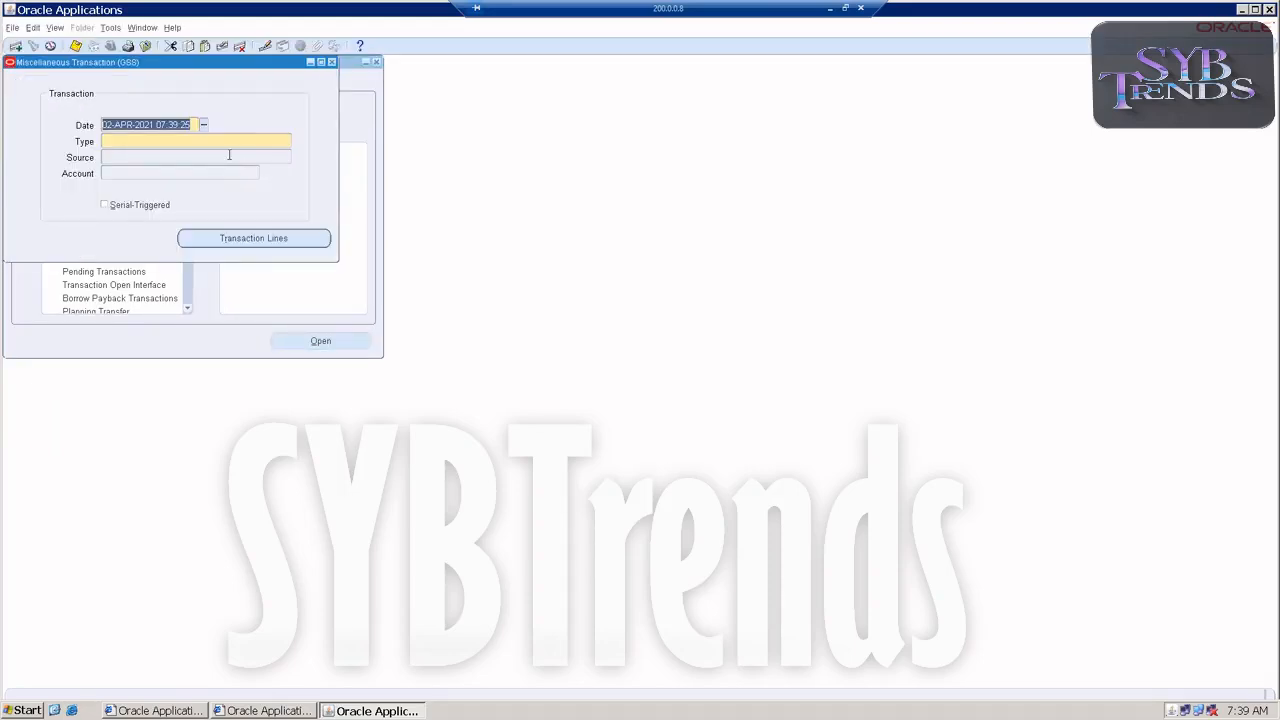
# Set the transaction type to Miscellaneous receipt and enter the account code for the transaction.
pyautogui.click(232, 140)
pyautogui.write('misc')
pyautogui.press('Tab')
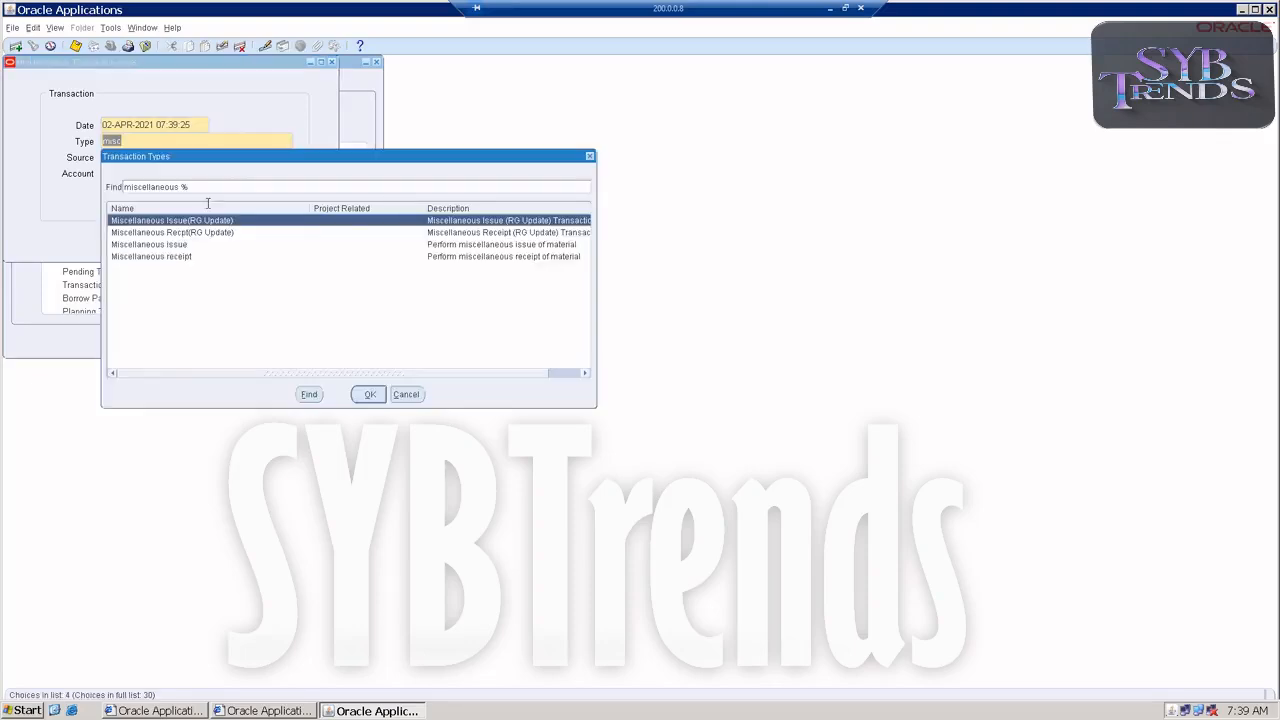
pyautogui.doubleClick(180, 257)
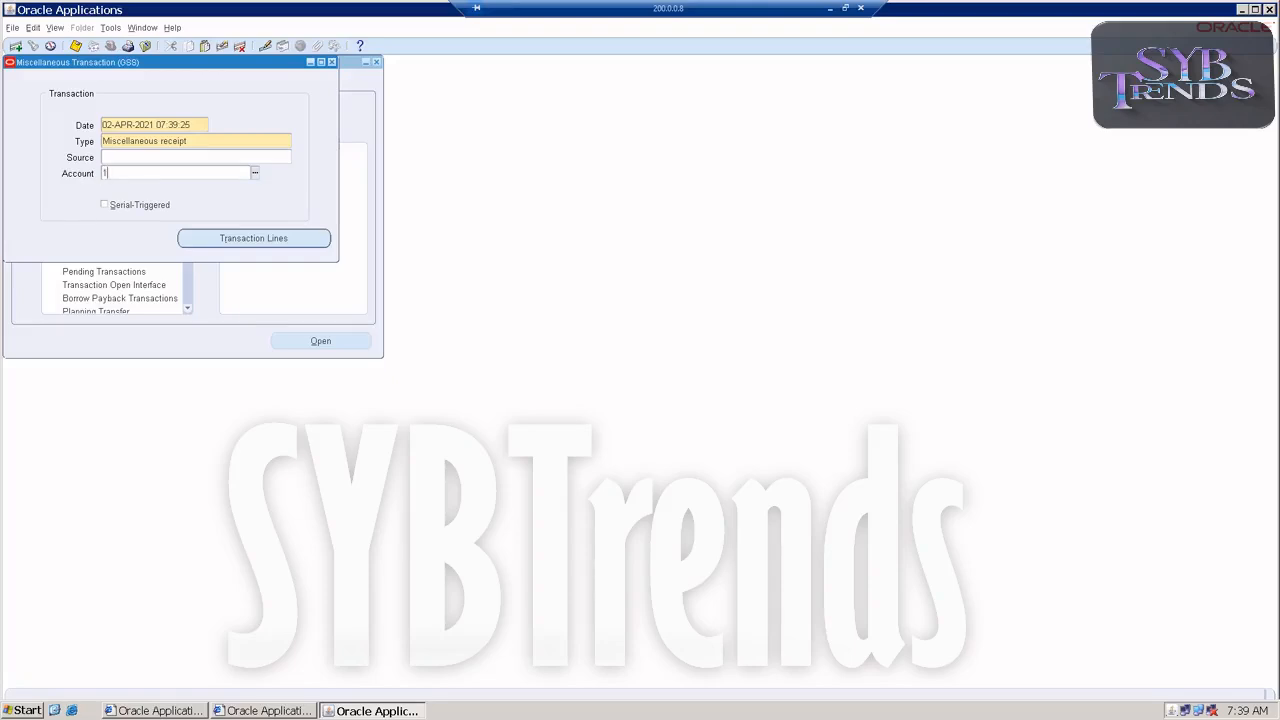
pyautogui.write('101.000.000.000.2000')
pyautogui.press('Tab')
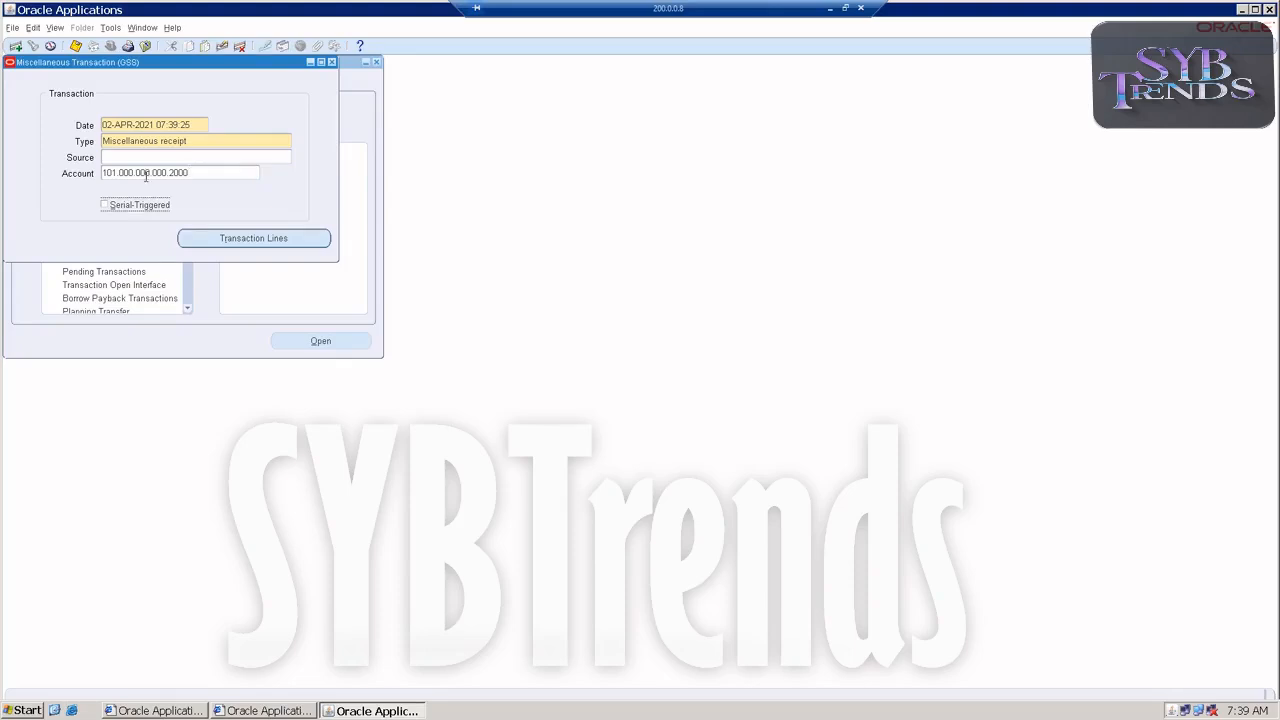
# Open the transaction lines and add item GEGSSSTDUOM to the first line with subinventory Stores.
pyautogui.click(191, 235)
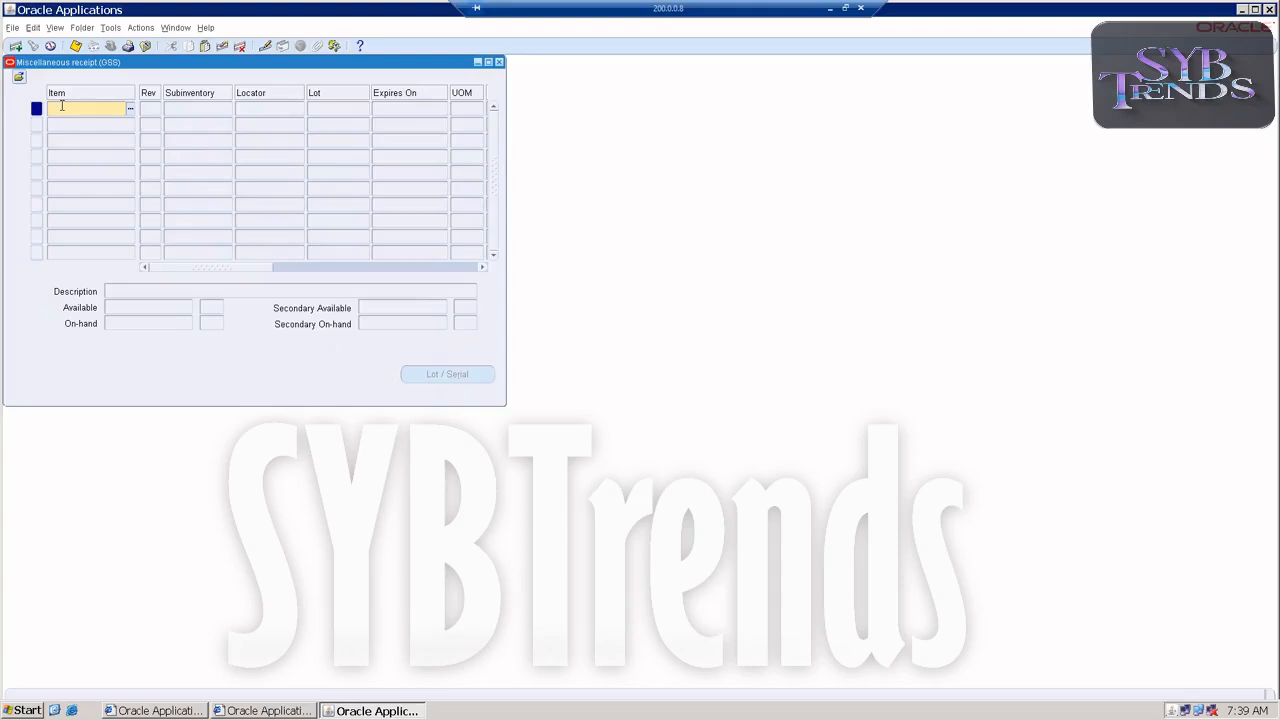
pyautogui.write('GESSSSTDUOM')
pyautogui.press('Tab')
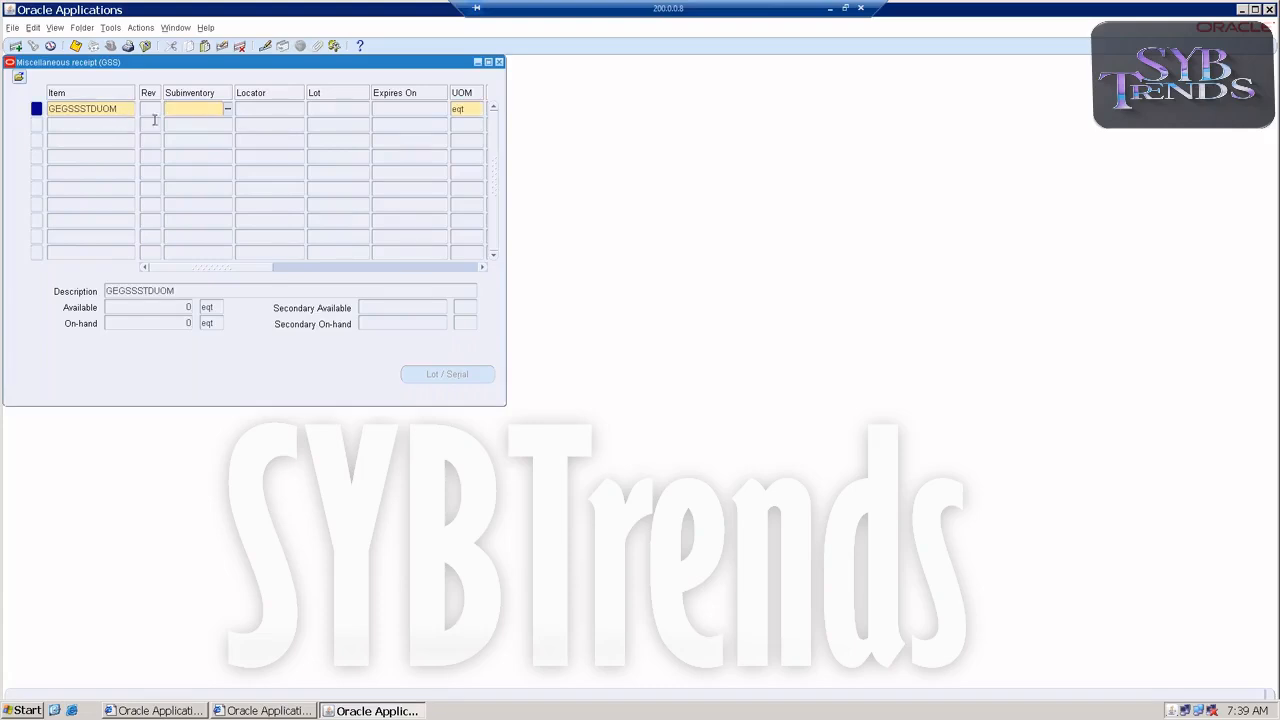
pyautogui.click(230, 108)
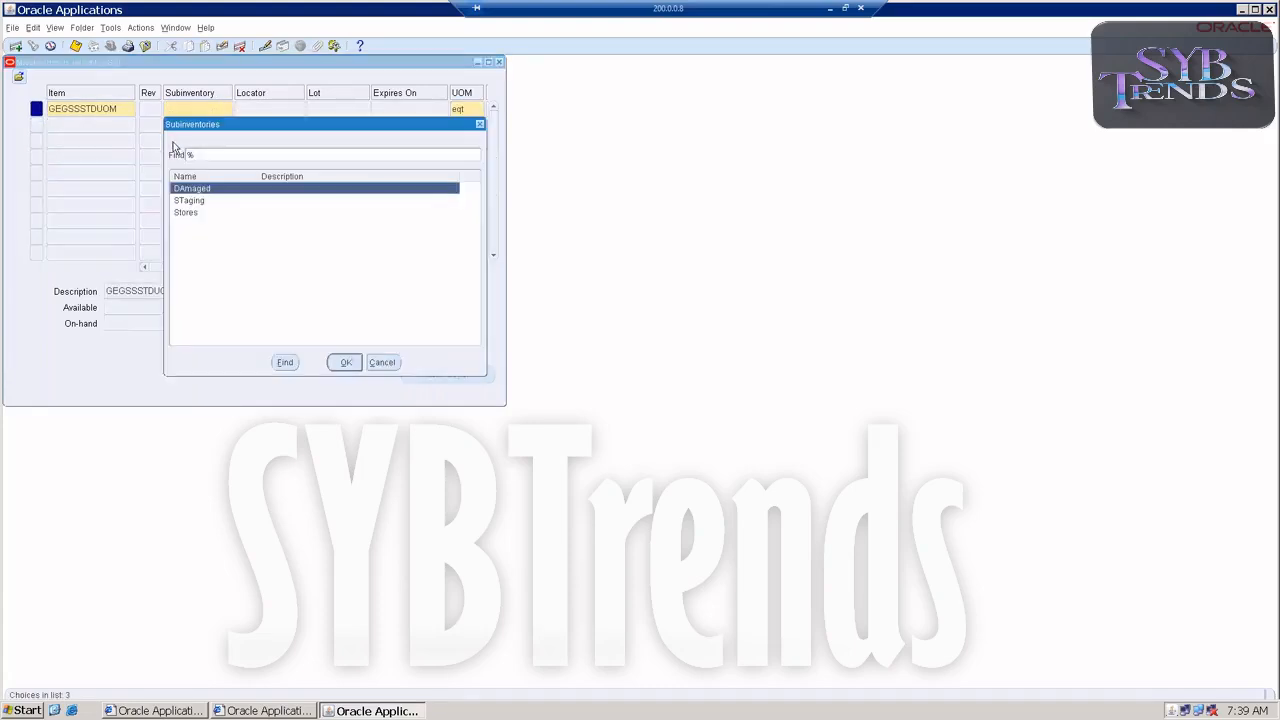
pyautogui.doubleClick(180, 214)
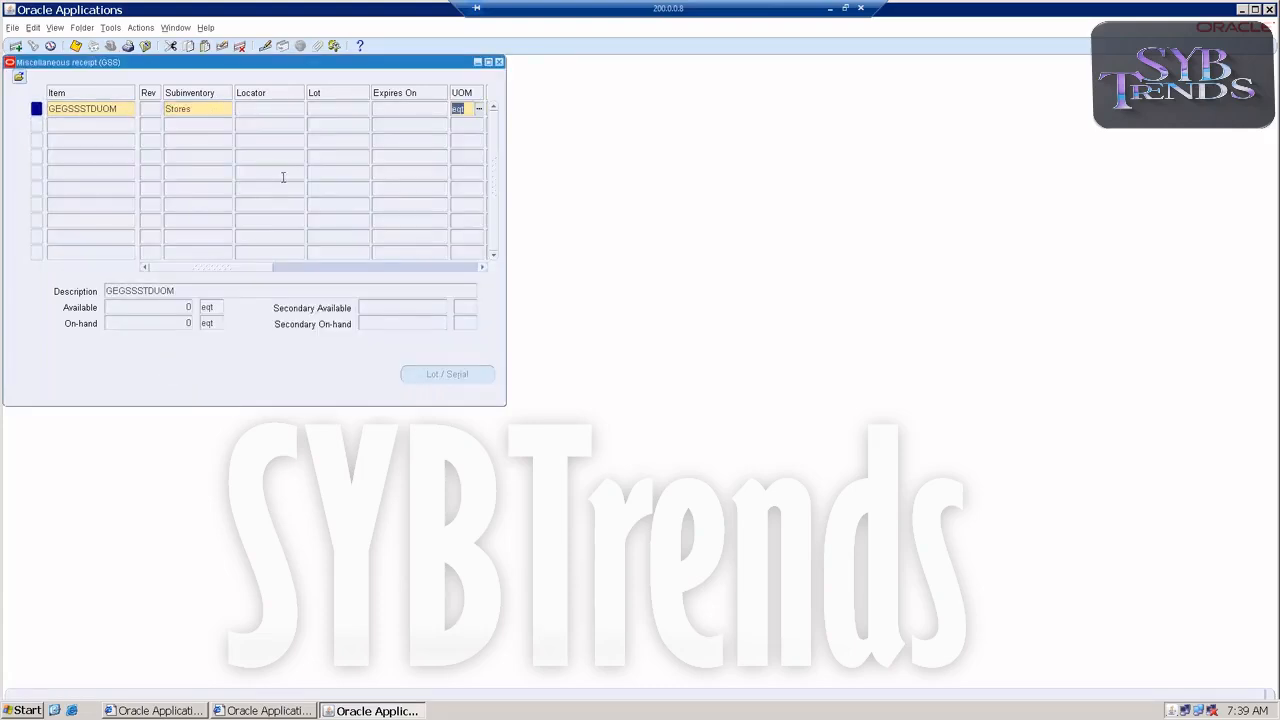
# Change the receipt line's unit of measure to etn.
pyautogui.moveTo(204, 268); pyautogui.dragTo(246, 271)
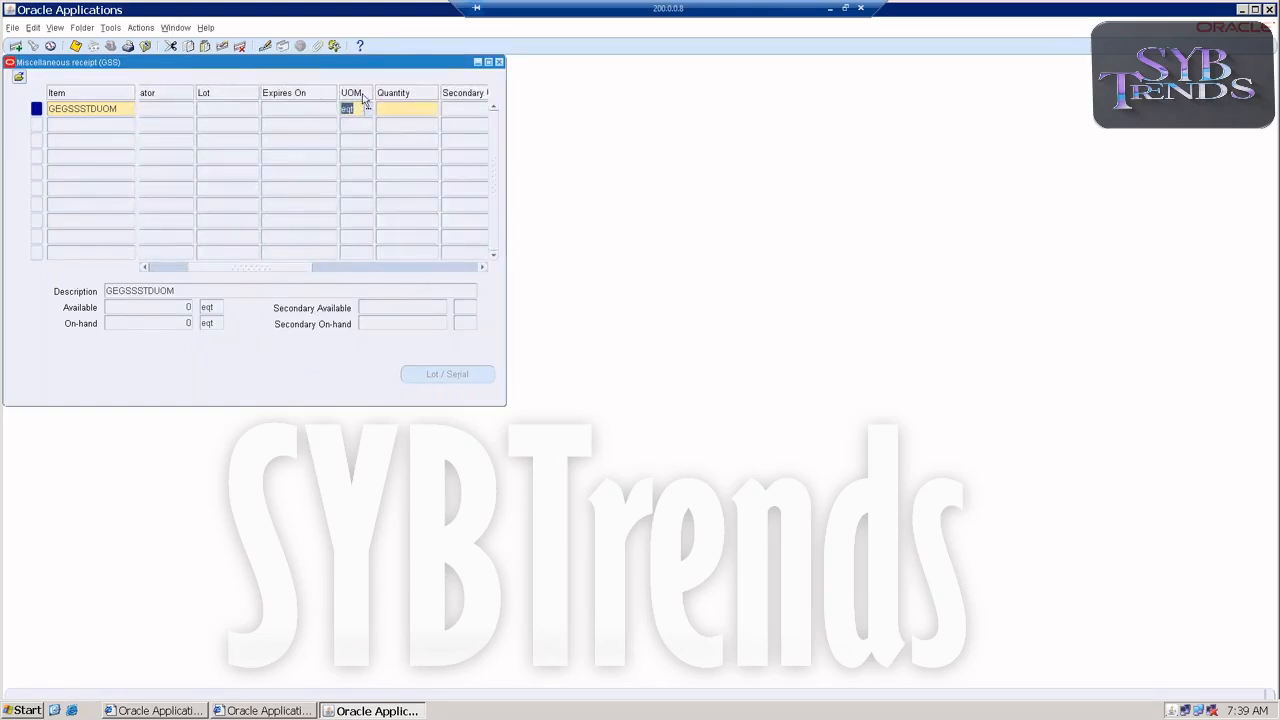
pyautogui.click(368, 112)
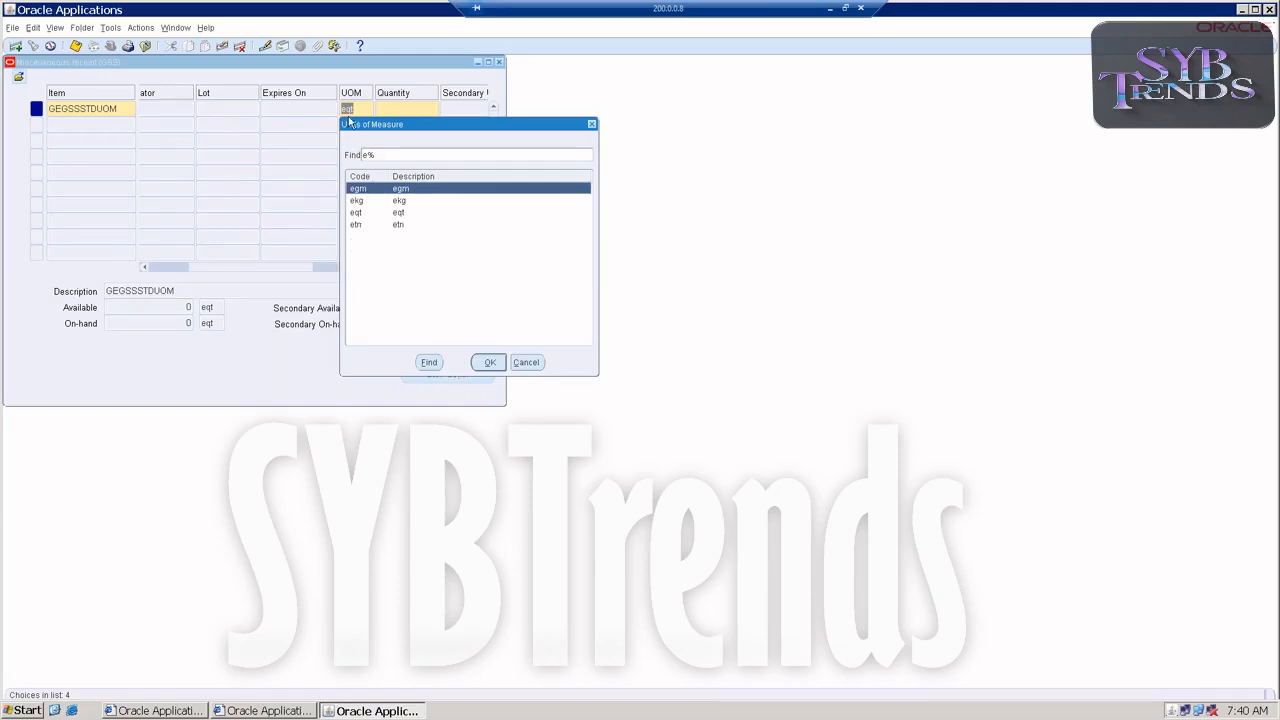
pyautogui.doubleClick(358, 228)
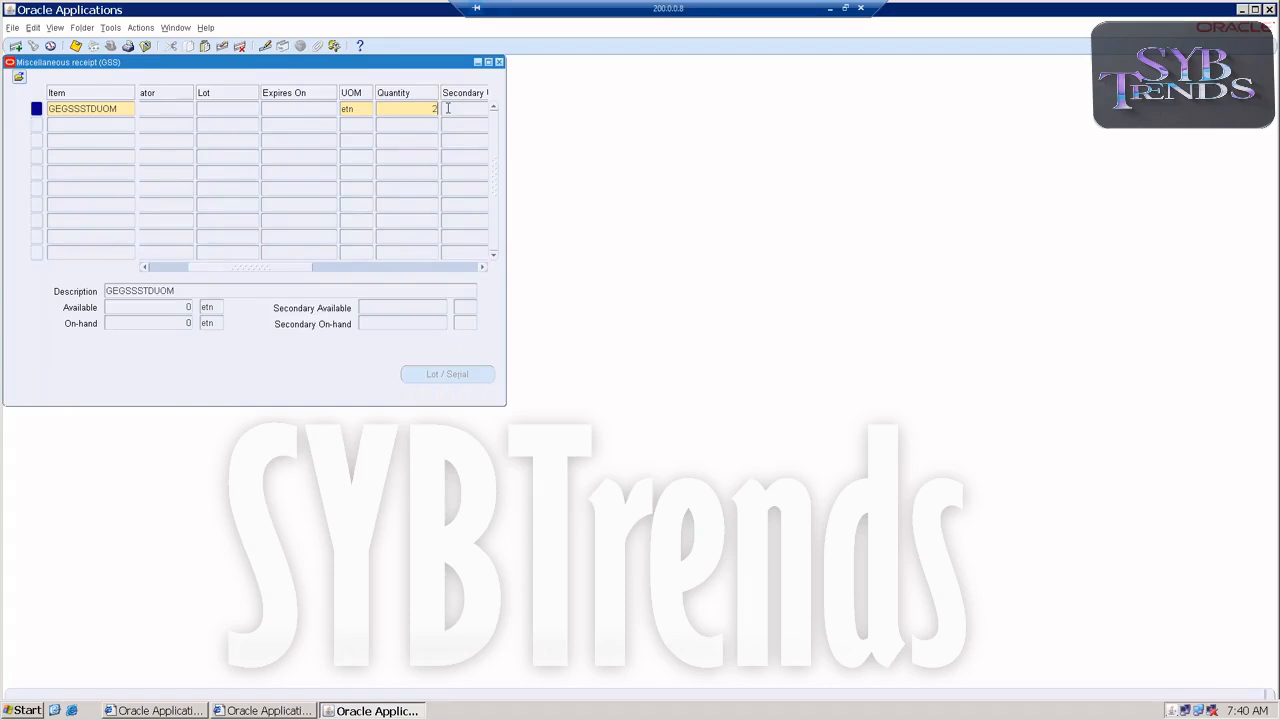
# Complete the GEGSSSTDUOM receipt line with a quantity of 2 and save the transaction.
pyautogui.press('Tab')
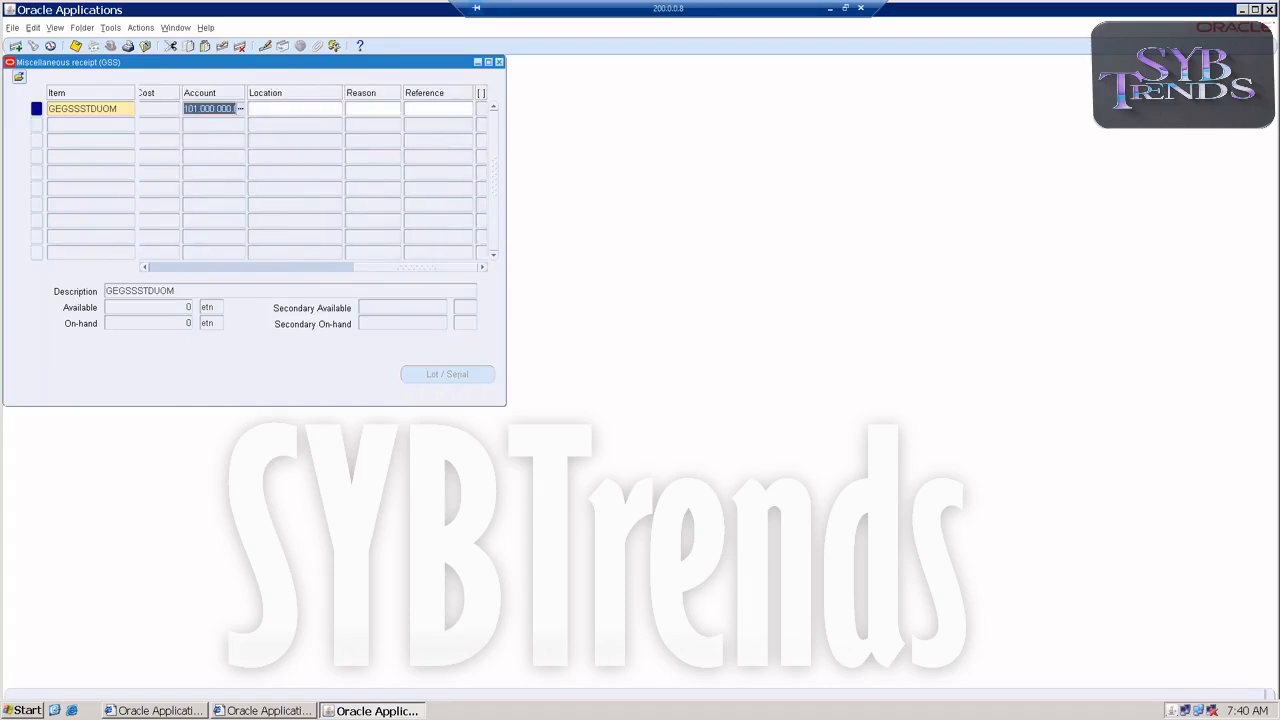
pyautogui.press('Tab')
pyautogui.press('Tab')
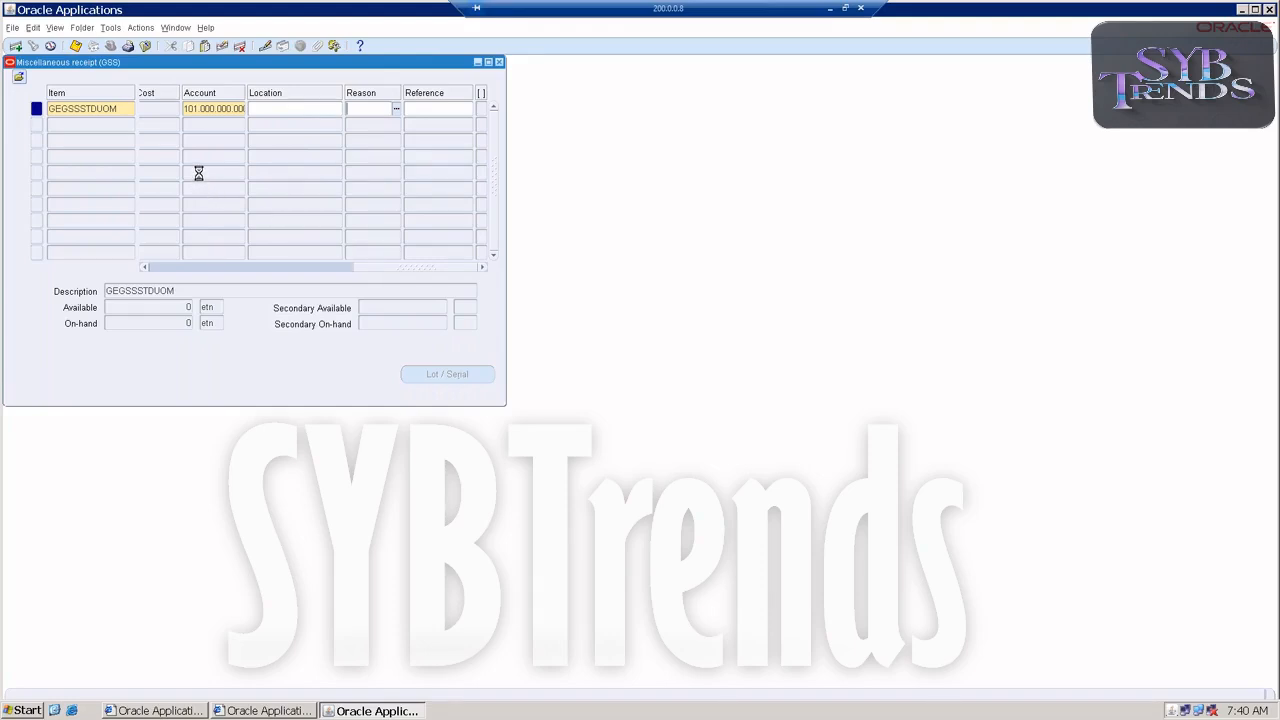
# Close the miscellaneous receipt forms and open the on-hand material query from the On-hand, Availability functions.
pyautogui.click(499, 62)
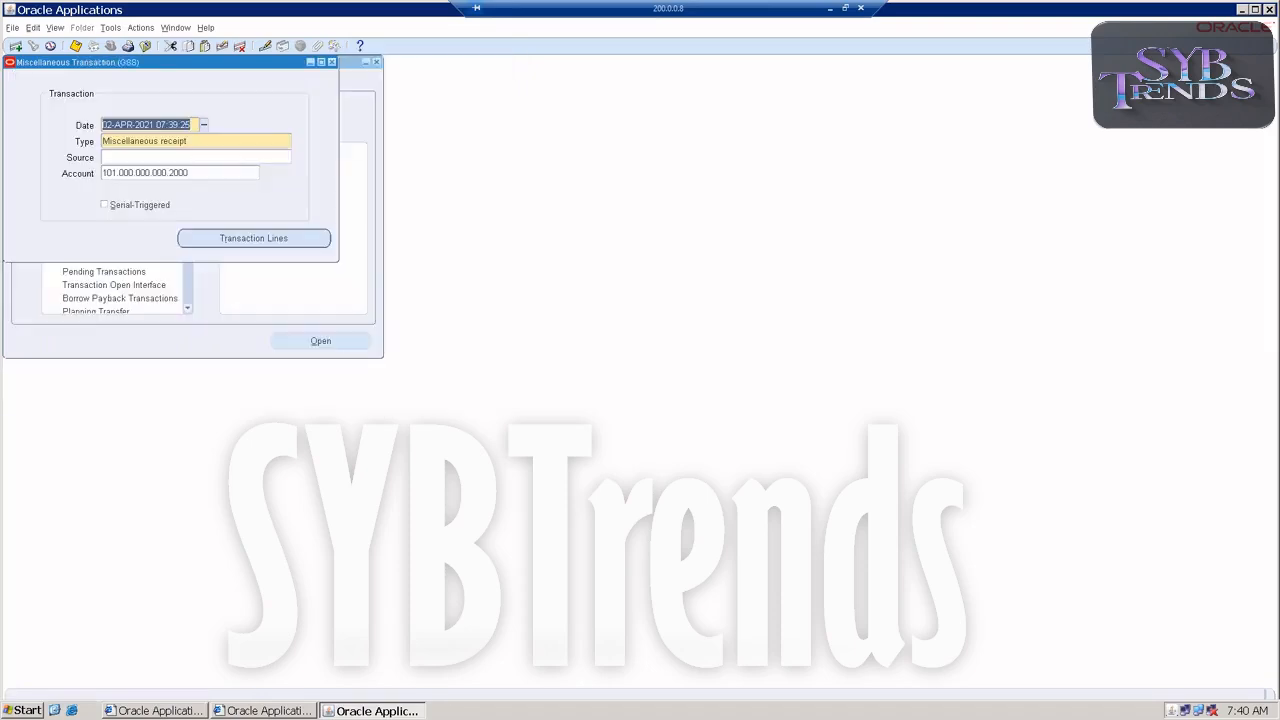
pyautogui.click(332, 62)
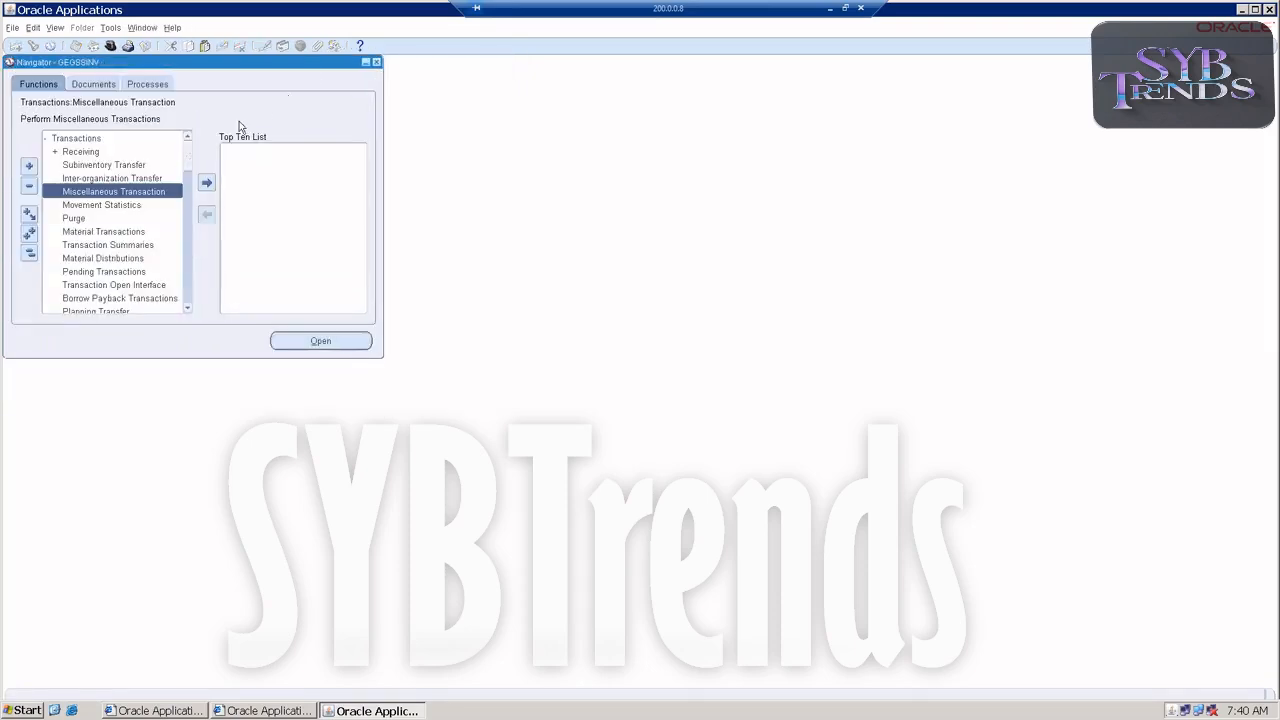
pyautogui.doubleClick(88, 139)
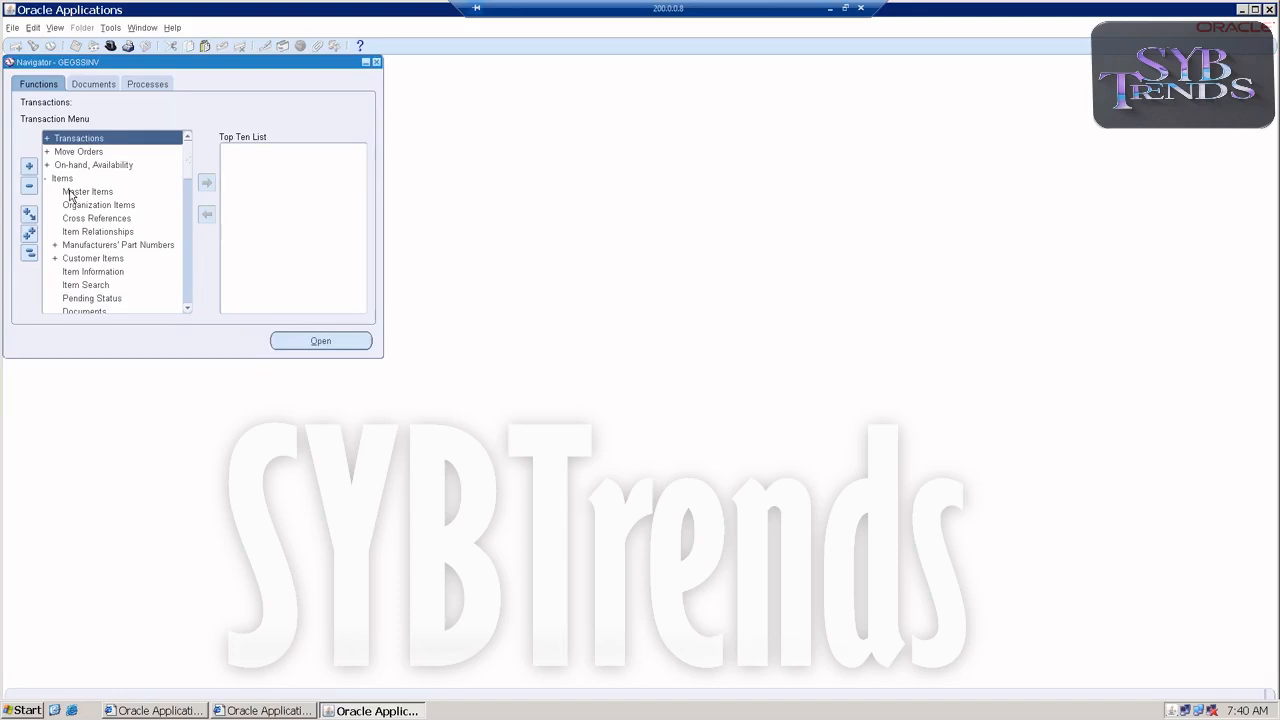
pyautogui.doubleClick(63, 168)
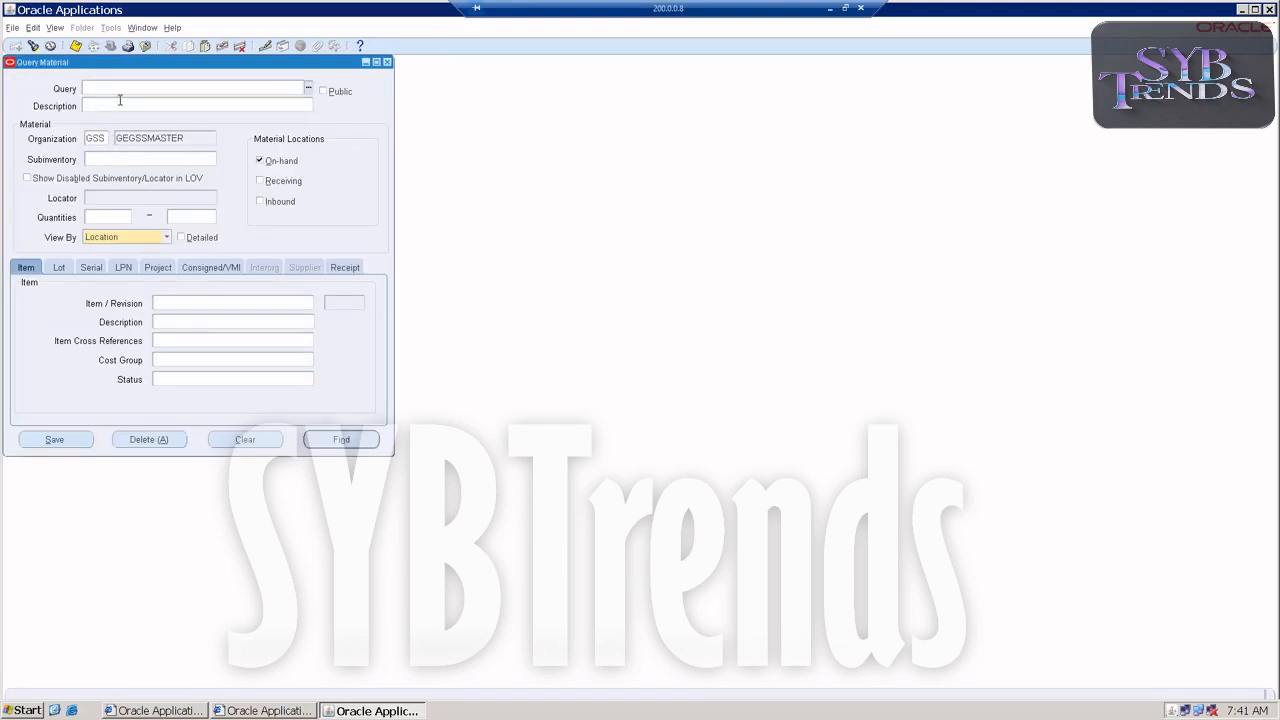
# Enter item GEGSSSTDUOM as the search criterion in the material query.
pyautogui.click(170, 304)
pyautogui.write('GEGSST')
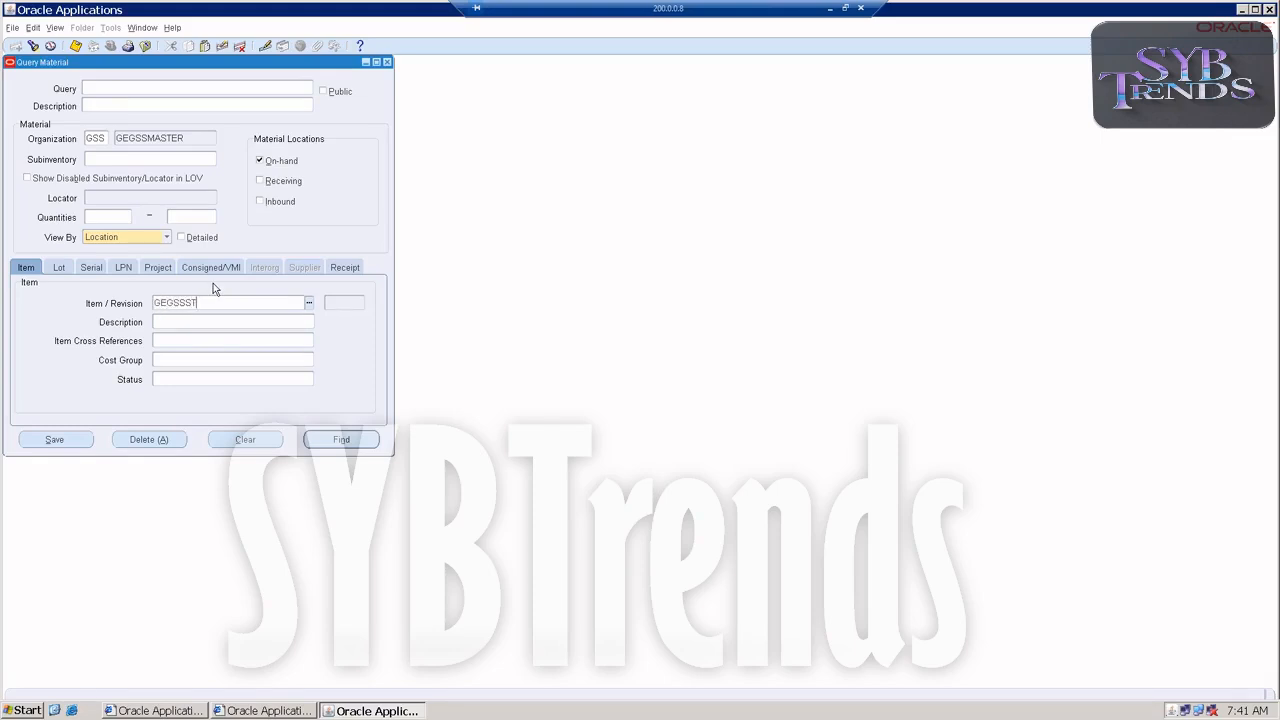
pyautogui.write('STDUOM')
pyautogui.press('Tab')
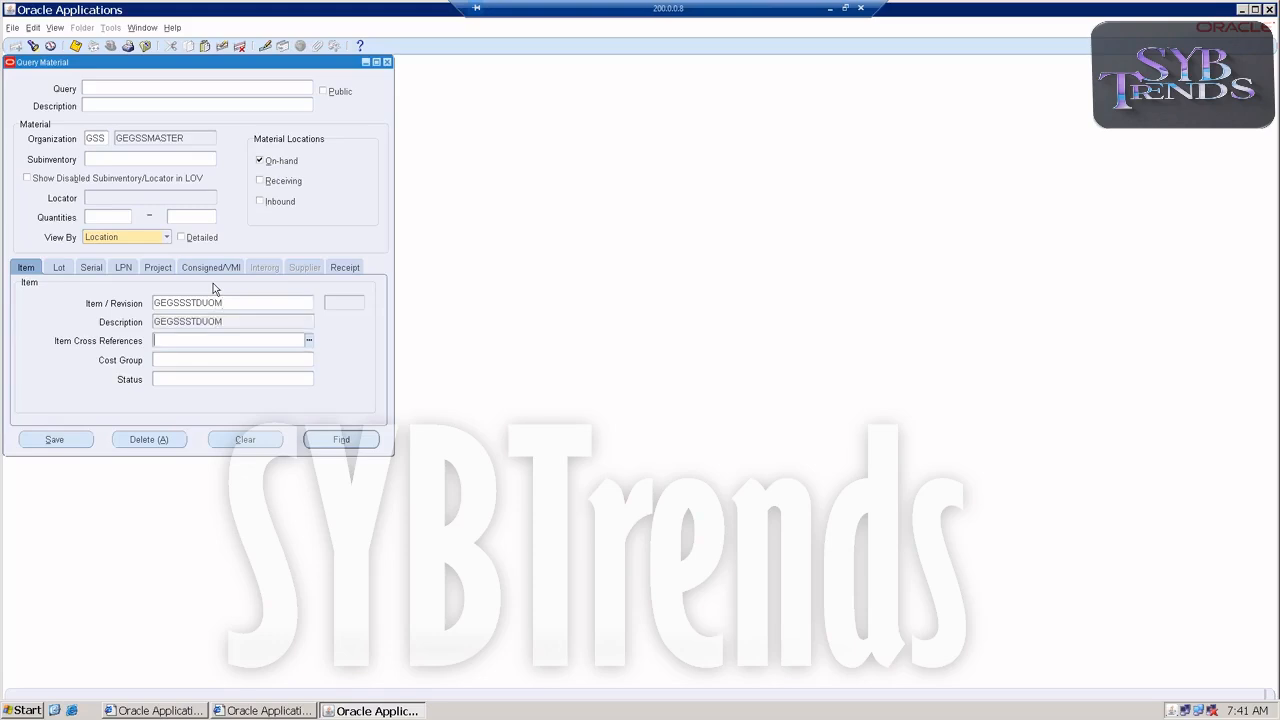
# Run the material query for organization GSS (GEGSSMASTER) and check the item's primary unit of measure and on-hand quantity.
pyautogui.click(312, 439)
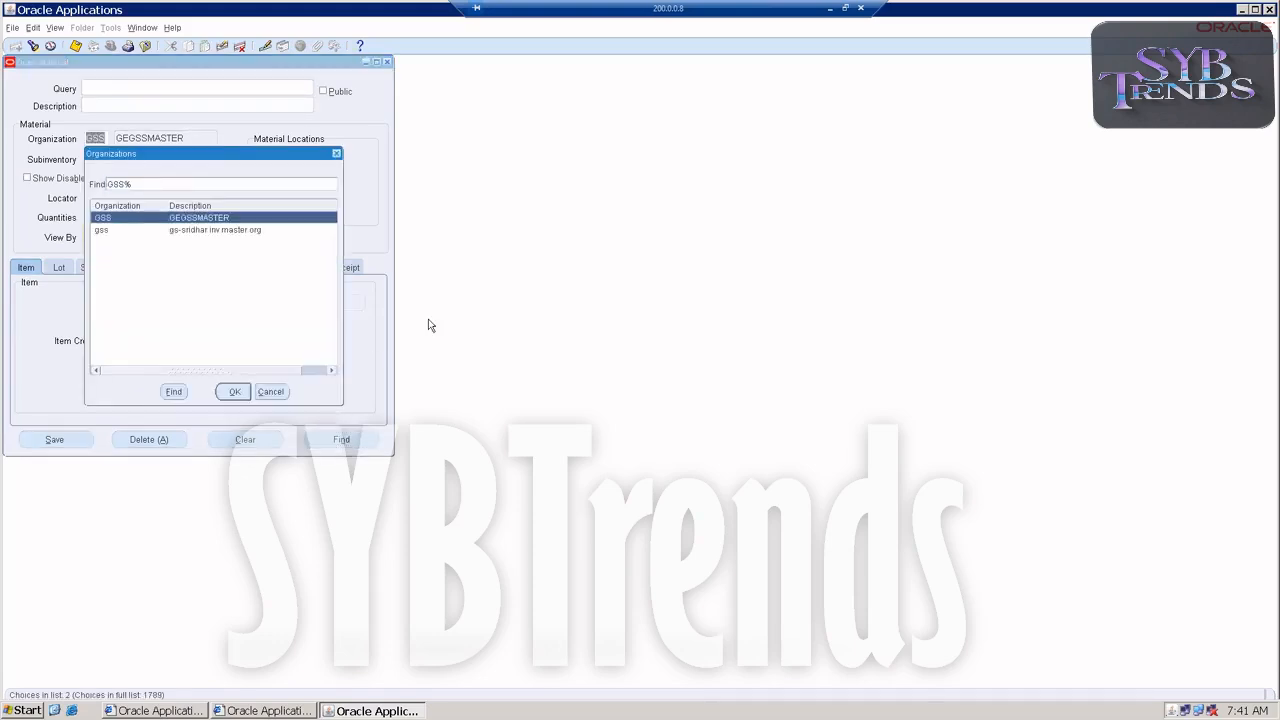
pyautogui.doubleClick(226, 220)
pyautogui.click(368, 443)
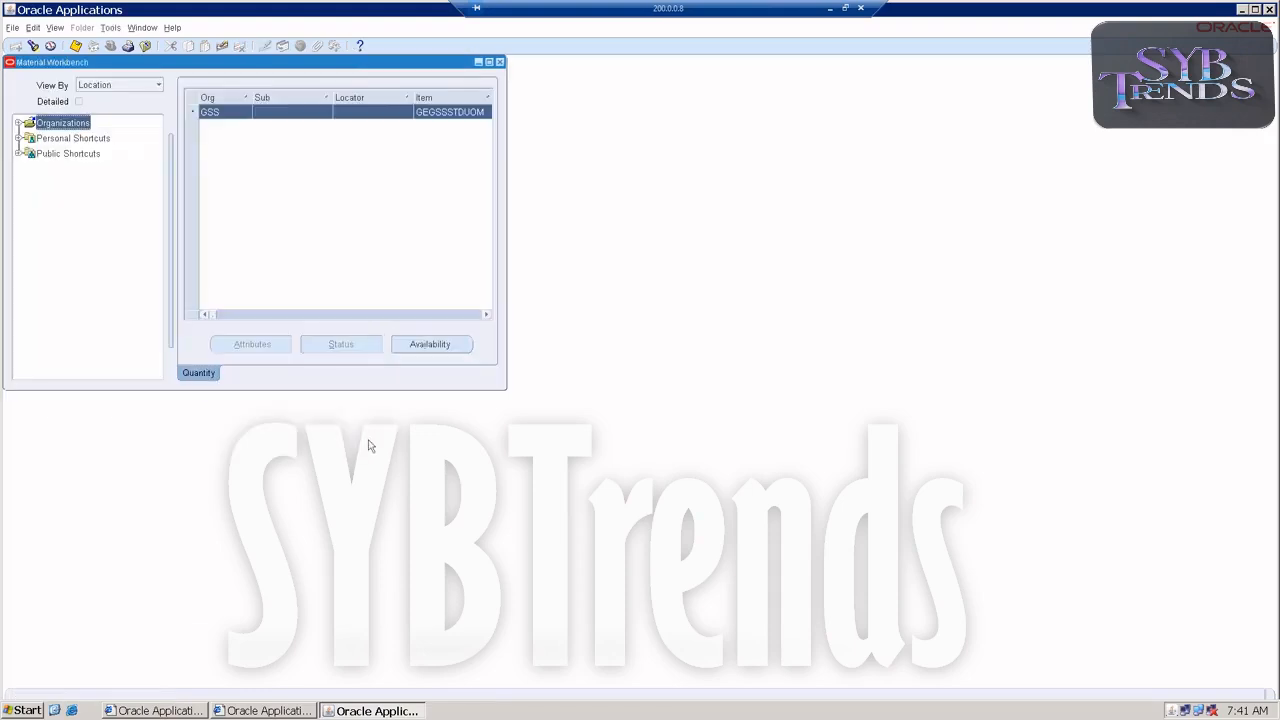
pyautogui.click(486, 315)
pyautogui.click(486, 315)
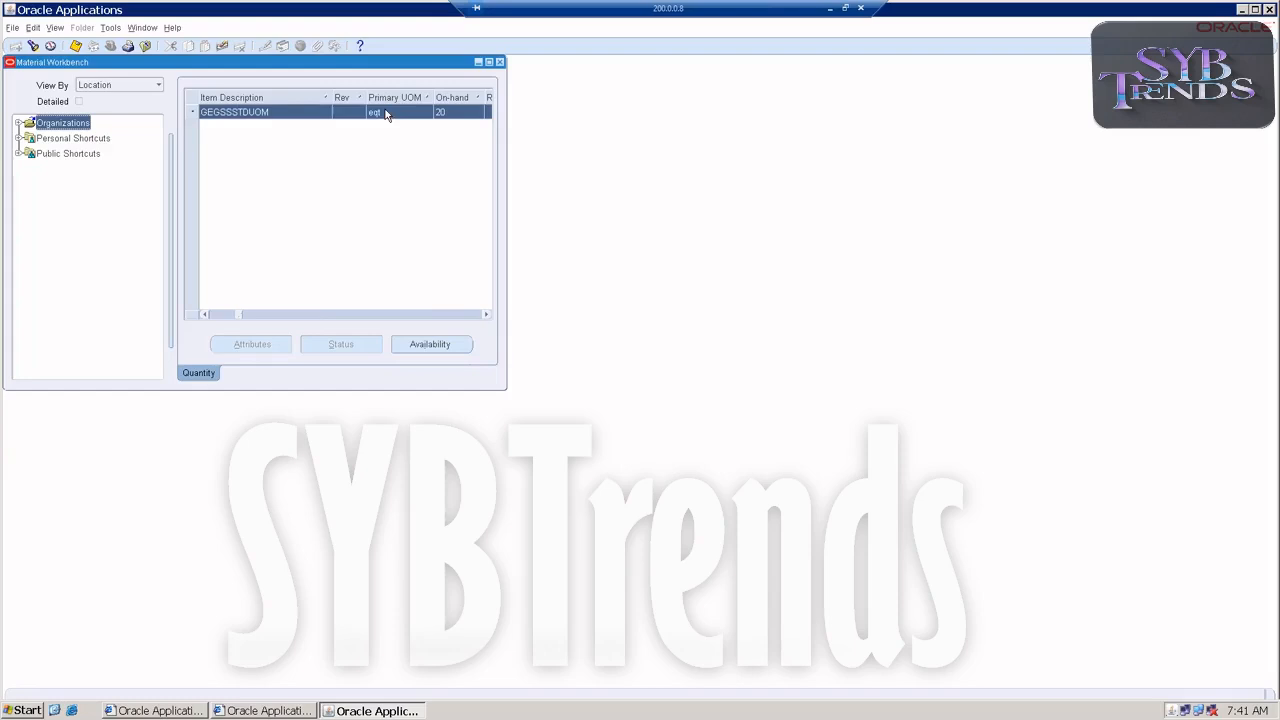